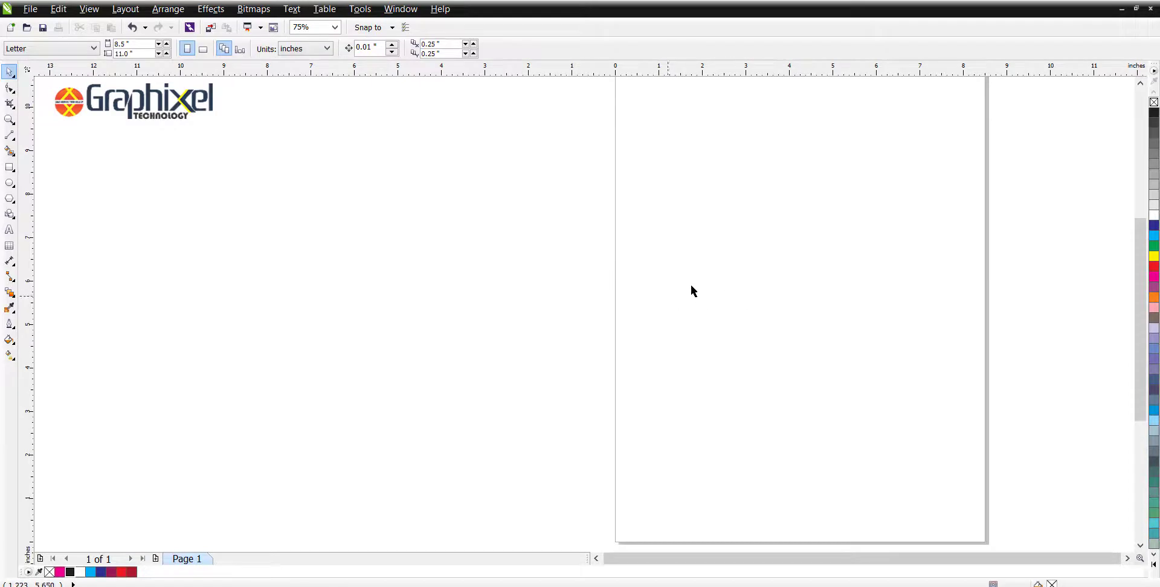
# Draw a tall rectangle about 0.67 in wide and 2.6 in high in the upper-left part of the page.
pyautogui.moveTo(755, 272); pyautogui.dragTo(624, 293)
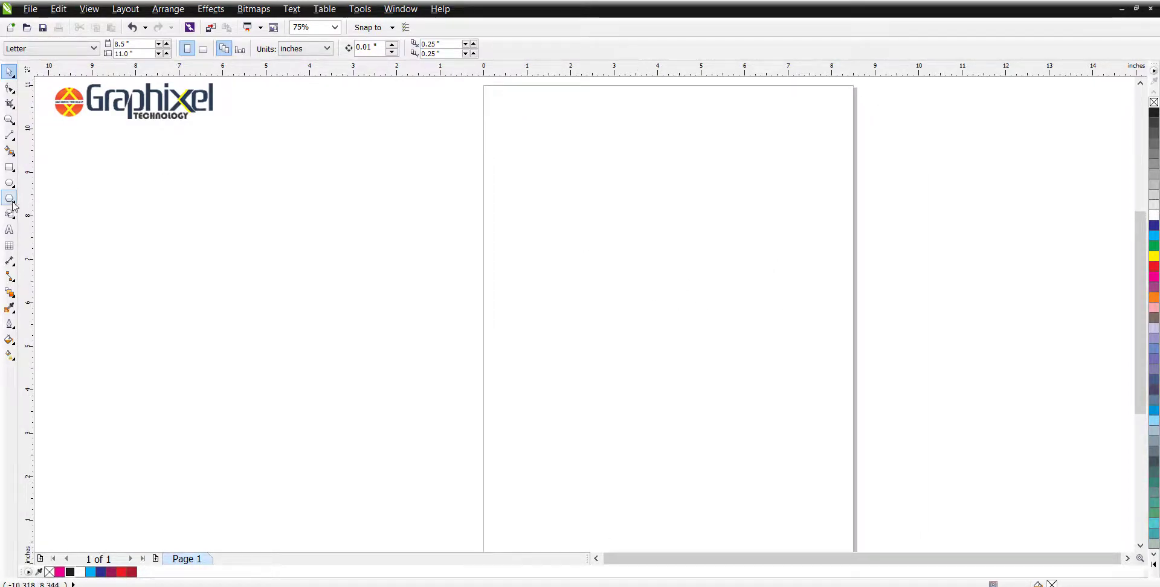
pyautogui.click(9, 167)
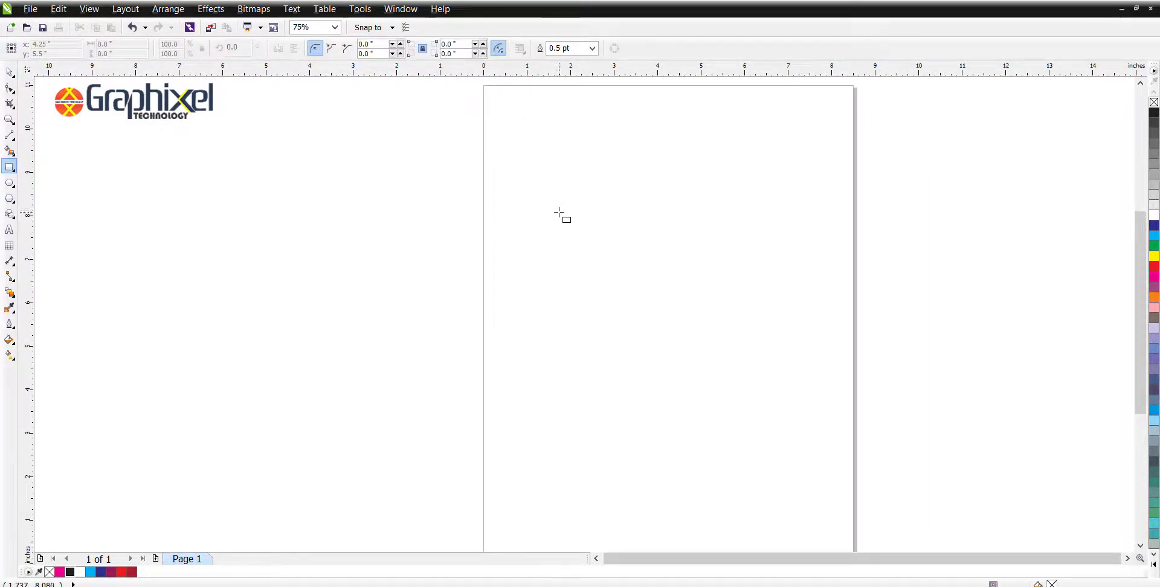
pyautogui.moveTo(559, 212); pyautogui.dragTo(570, 252)
pyautogui.moveTo(585, 314); pyautogui.dragTo(589, 327)
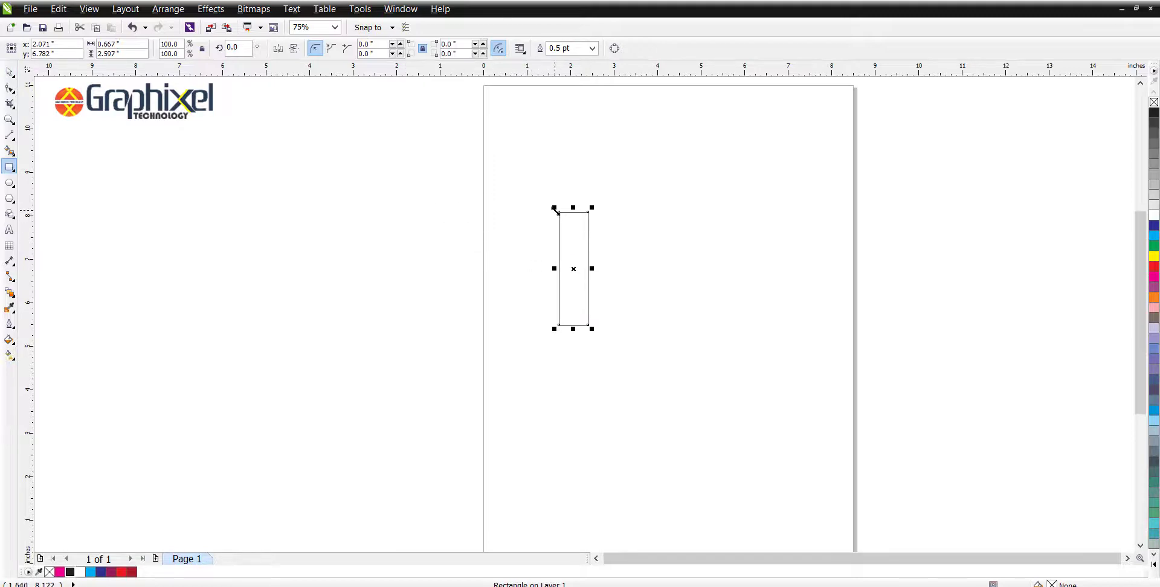
# Draw a second rectangle about 0.68 by 3.5 in from the first one's top-left corner and move it off the page's left side.
pyautogui.moveTo(559, 212); pyautogui.dragTo(590, 366)
pyautogui.press('space')
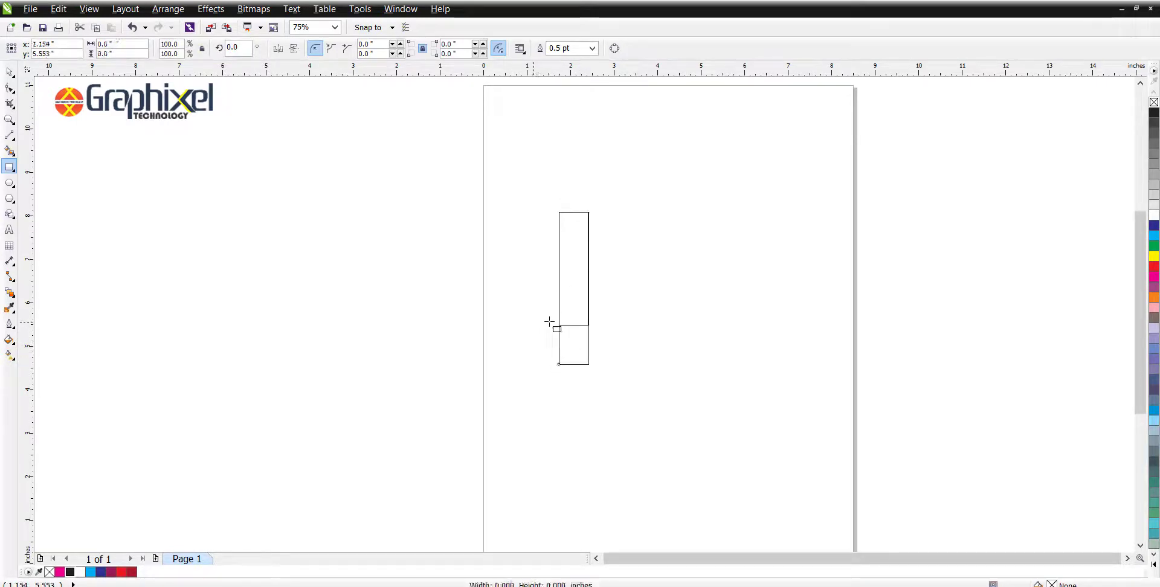
pyautogui.click(552, 324)
pyautogui.click(582, 341)
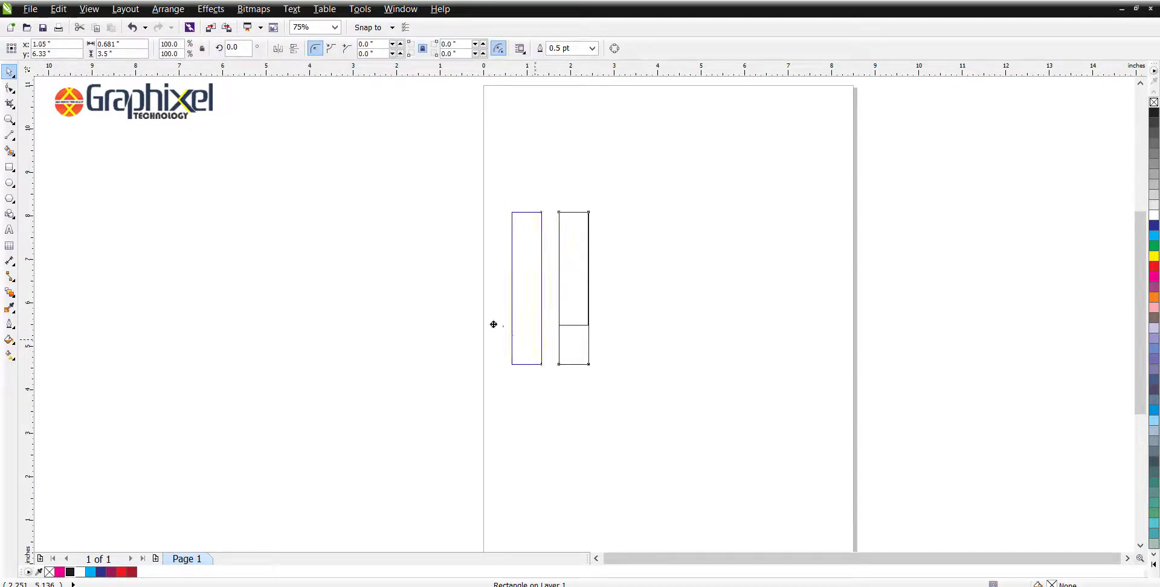
pyautogui.moveTo(493, 325); pyautogui.dragTo(393, 325)
# Round the off-page rectangle's top-right and bottom-left corners to a 0.34 in radius with the Shape tool.
pyautogui.scroll(4, 432, 224)
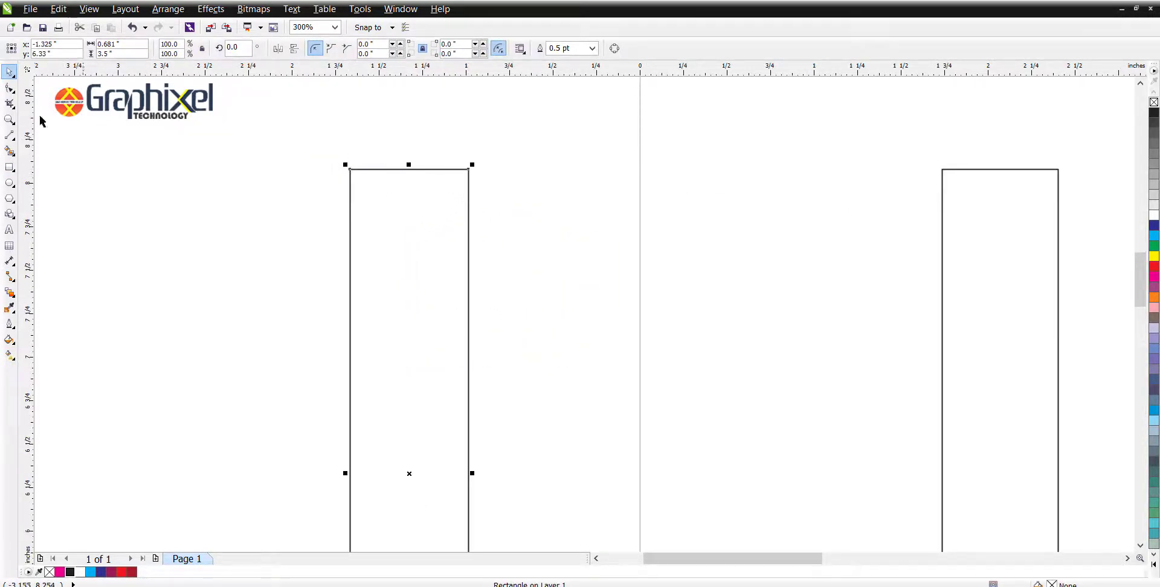
pyautogui.click(9, 90)
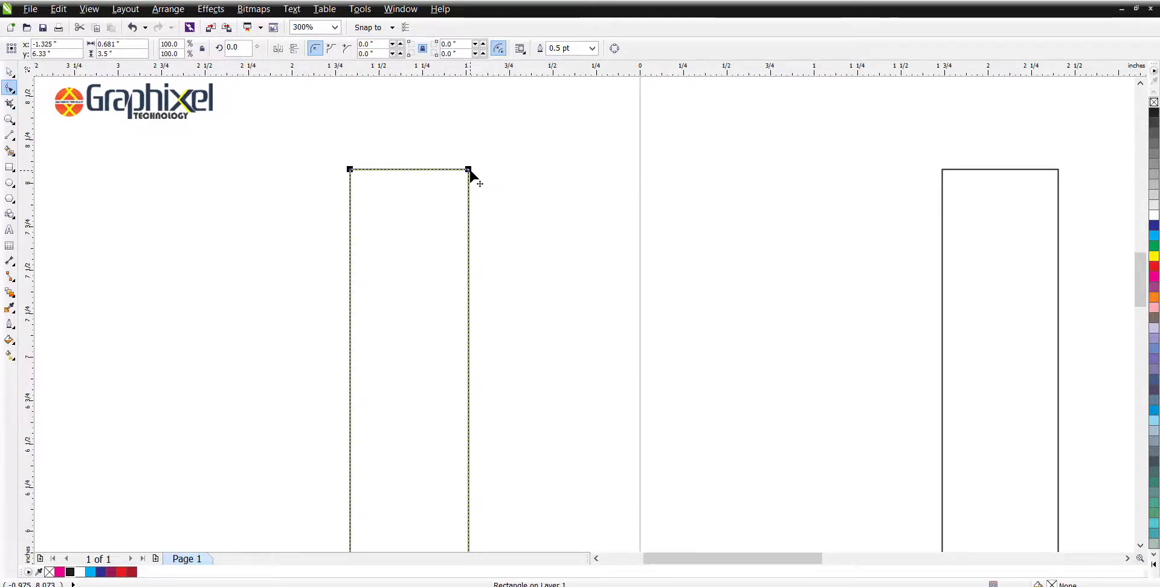
pyautogui.scroll(-4, 573, 164)
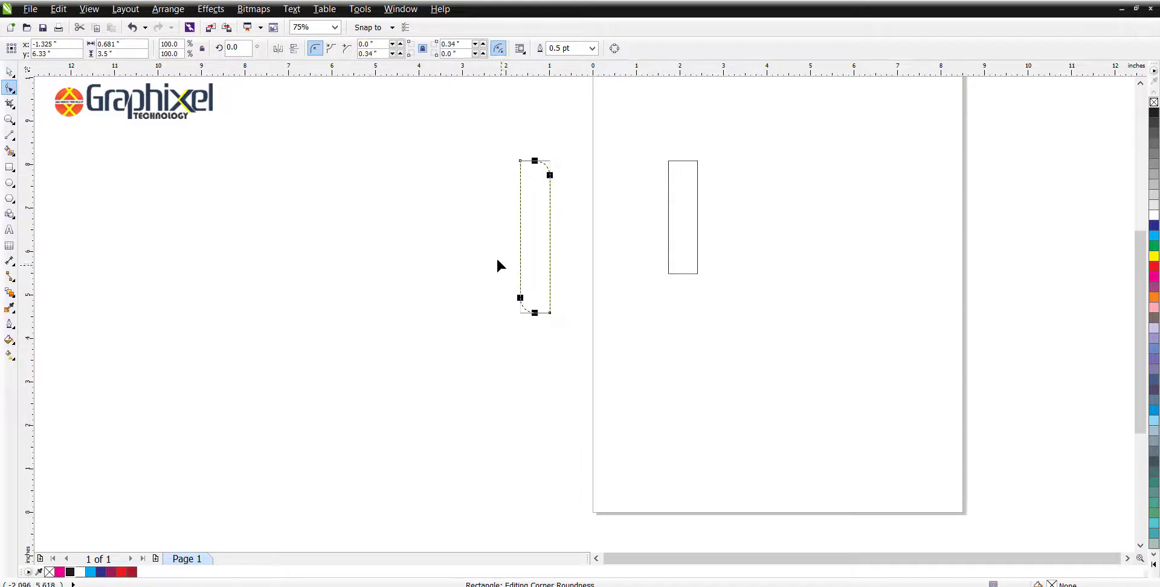
pyautogui.moveTo(497, 261); pyautogui.dragTo(527, 275)
pyautogui.press('space')
pyautogui.click(534, 269)
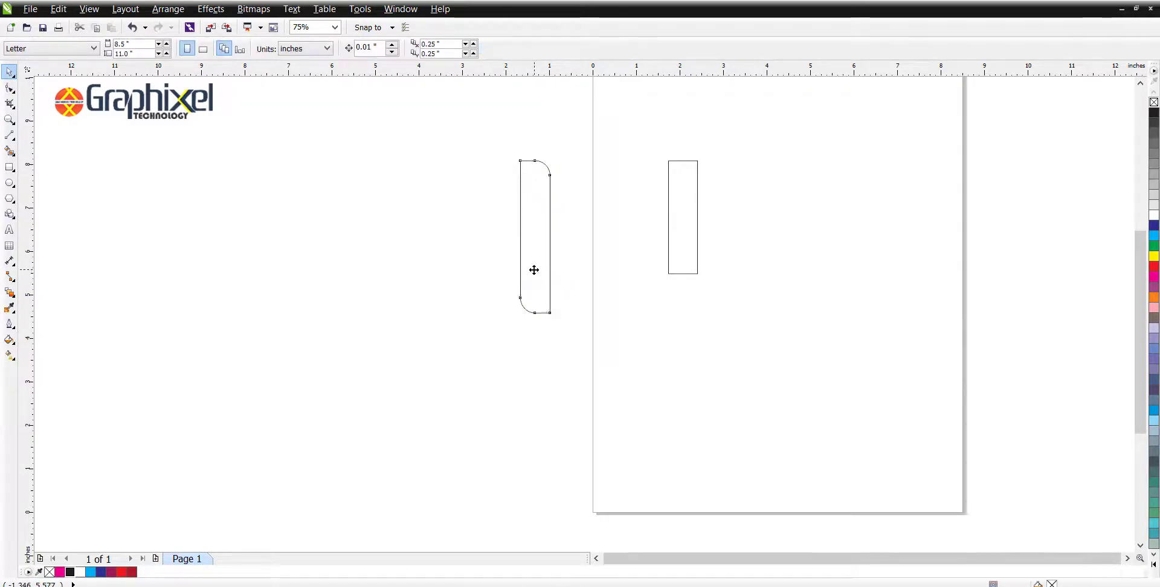
pyautogui.click(517, 198)
pyautogui.scroll(2, 516, 197)
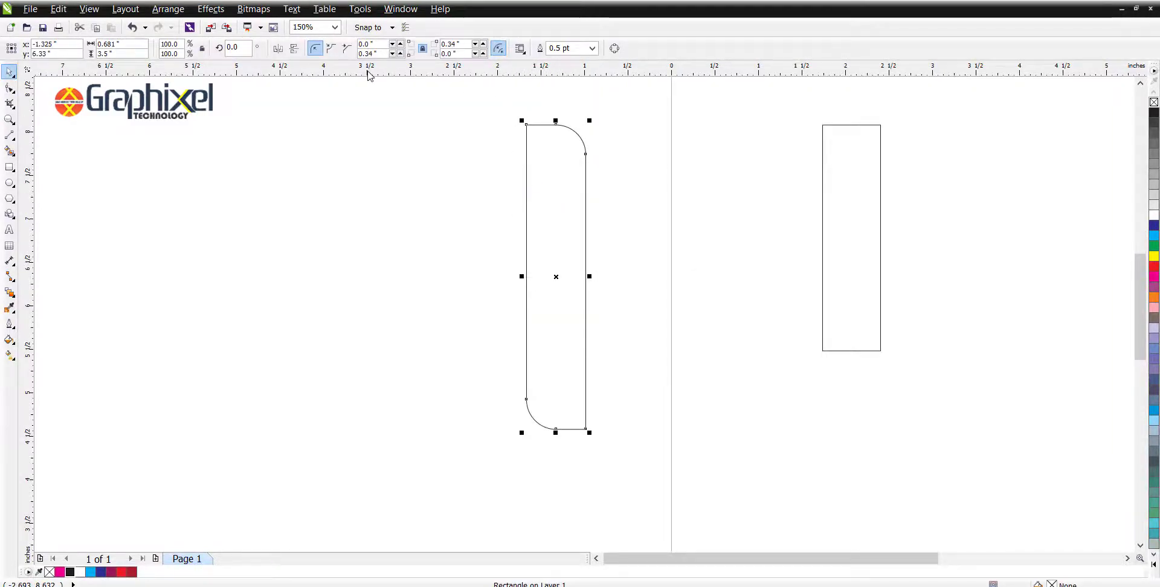
# Write the artistic text note "ctrl + Q" beside the rounded rectangle and delete it.
pyautogui.click(9, 236)
pyautogui.click(184, 227)
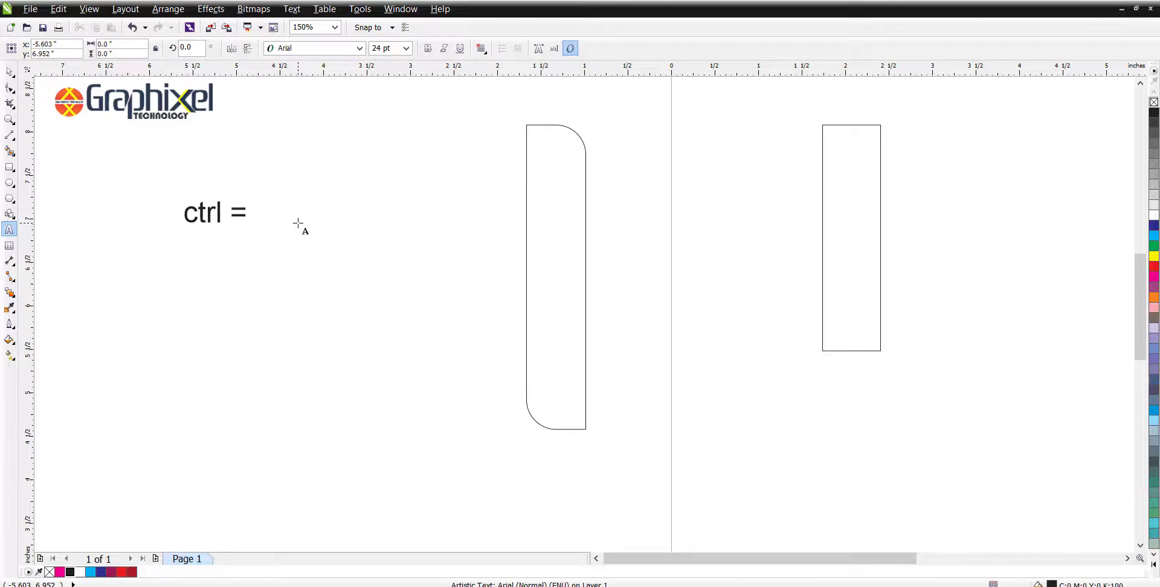
pyautogui.write('ctrl =')
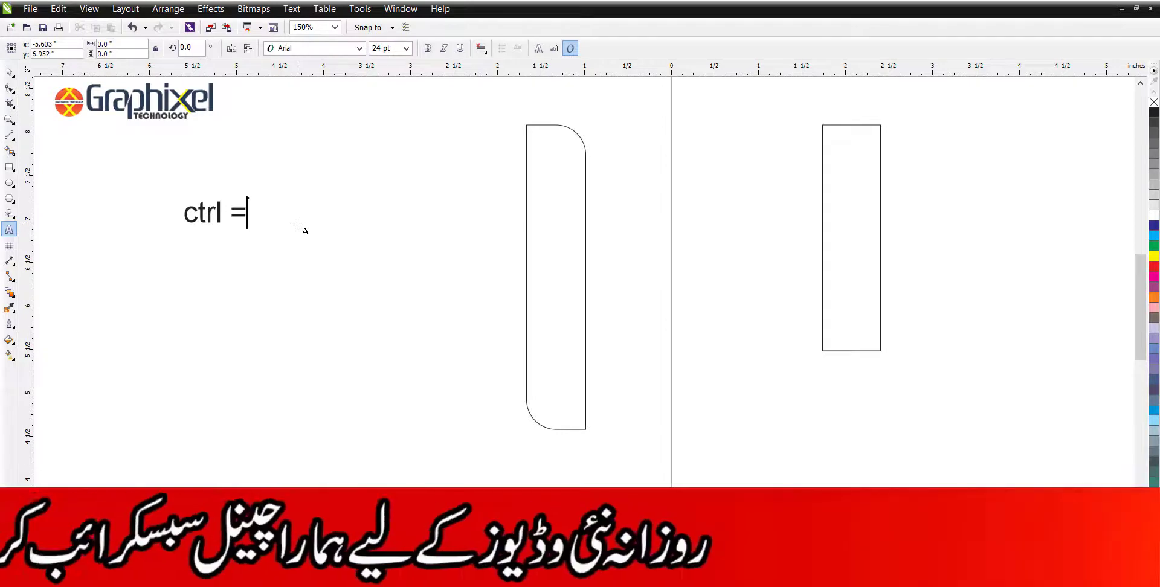
pyautogui.write('+')
pyautogui.press('BackSpace')
pyautogui.press('BackSpace')
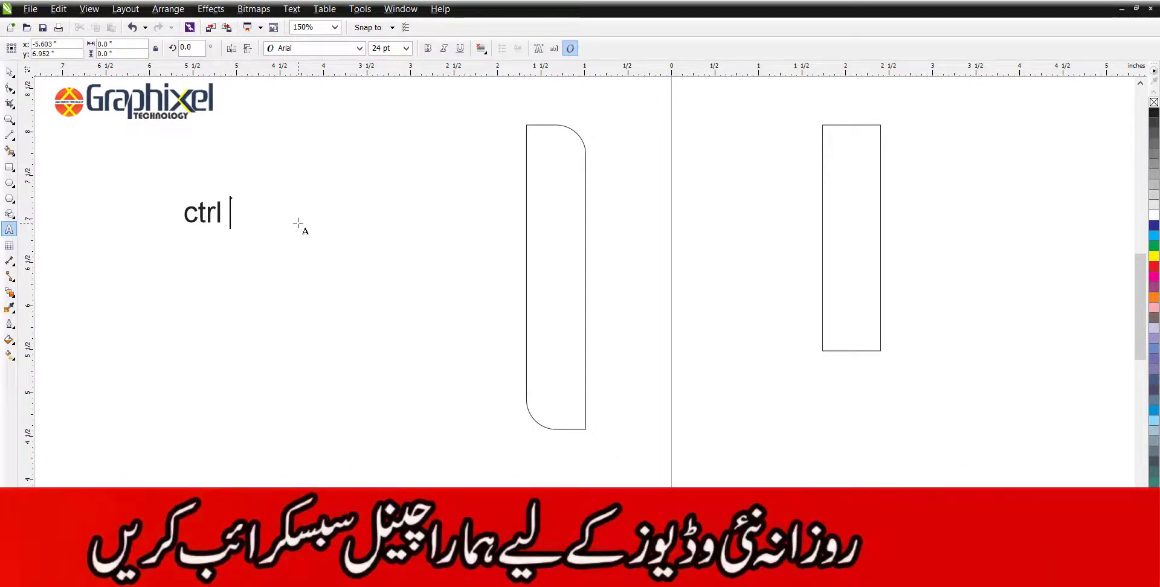
pyautogui.write('+ ')
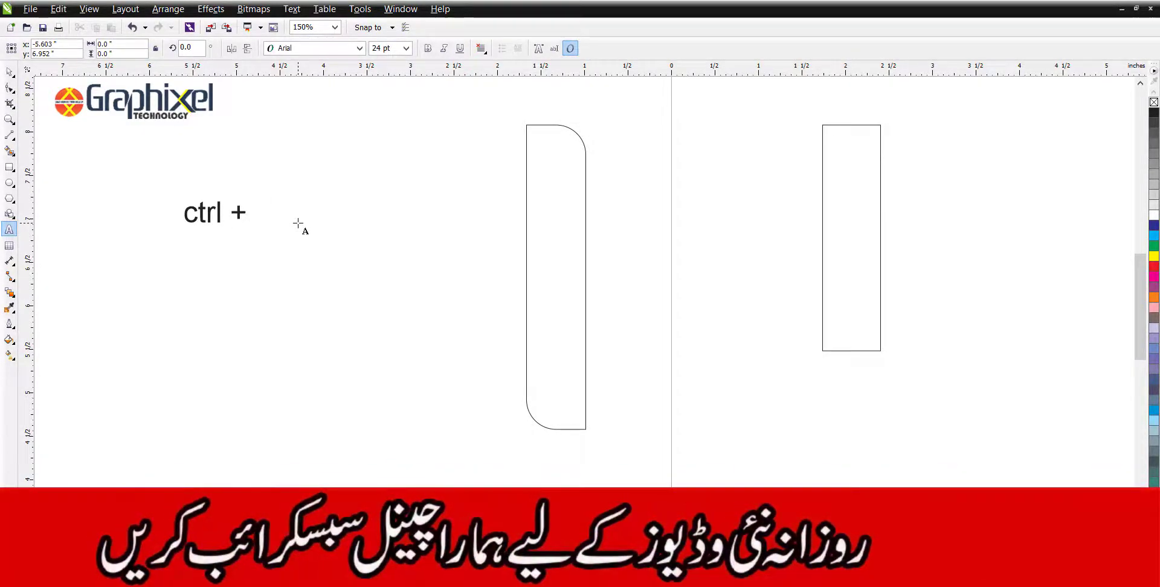
pyautogui.write('Q')
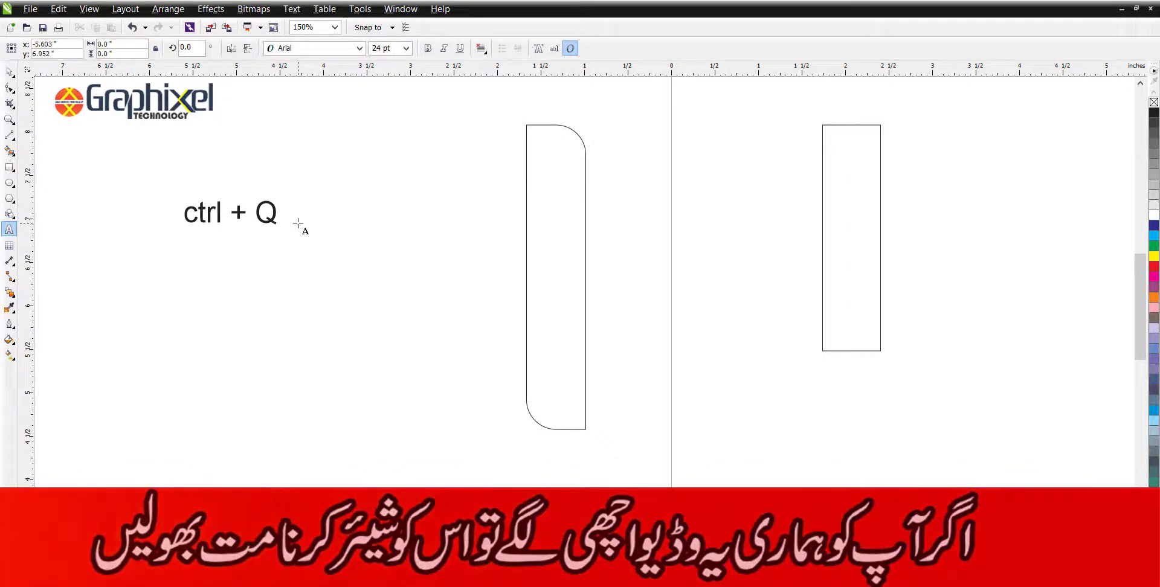
pyautogui.hotkey('ctrl', 'space')
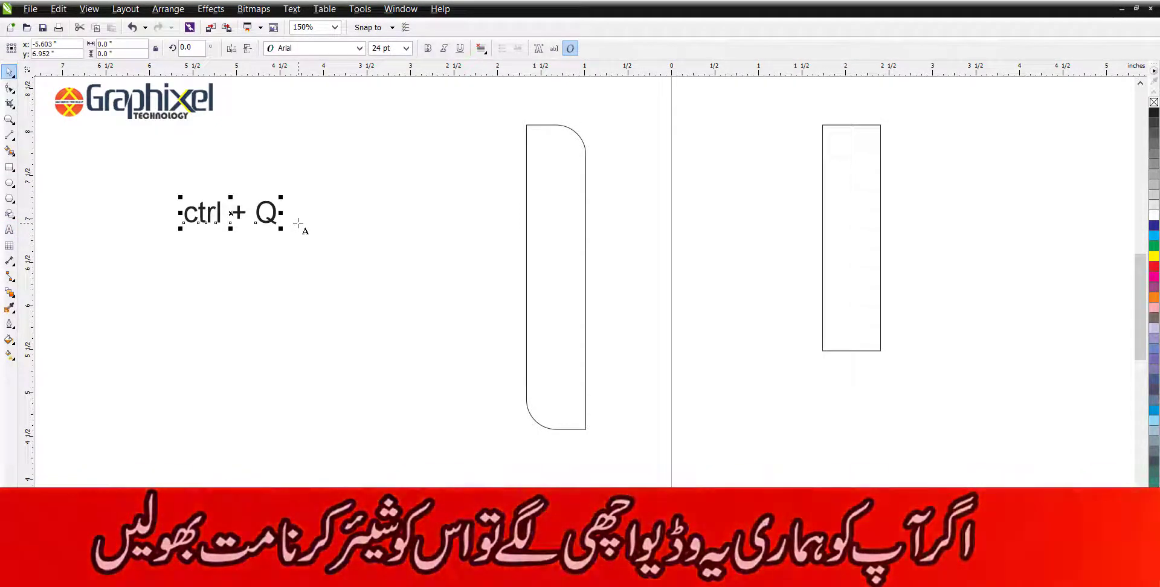
pyautogui.press('Delete')
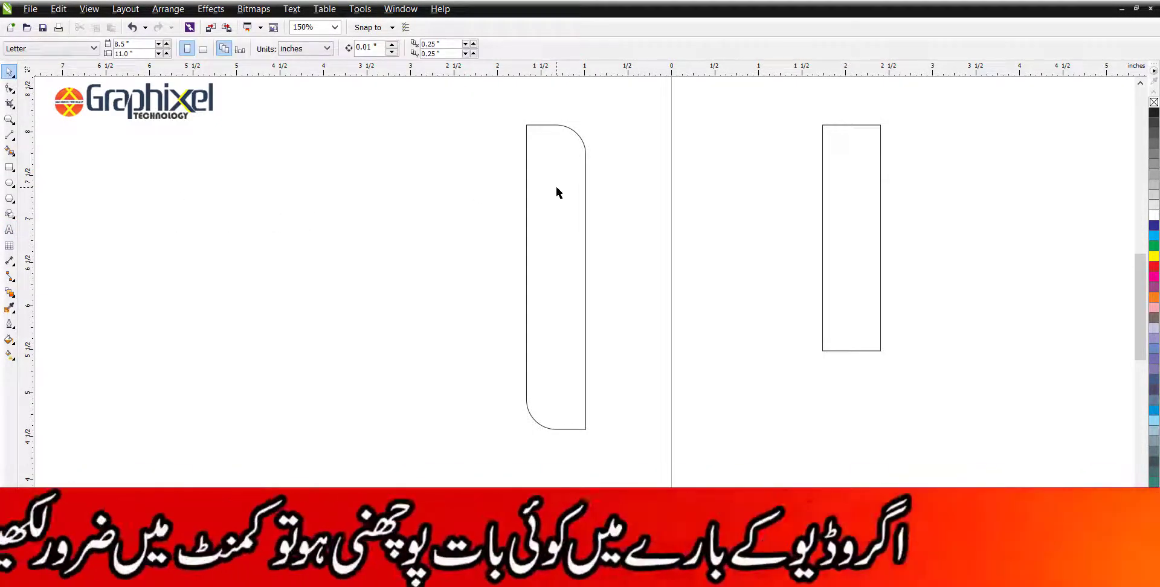
# Convert the rounded rectangle to curves and open it for node editing.
pyautogui.click(557, 186)
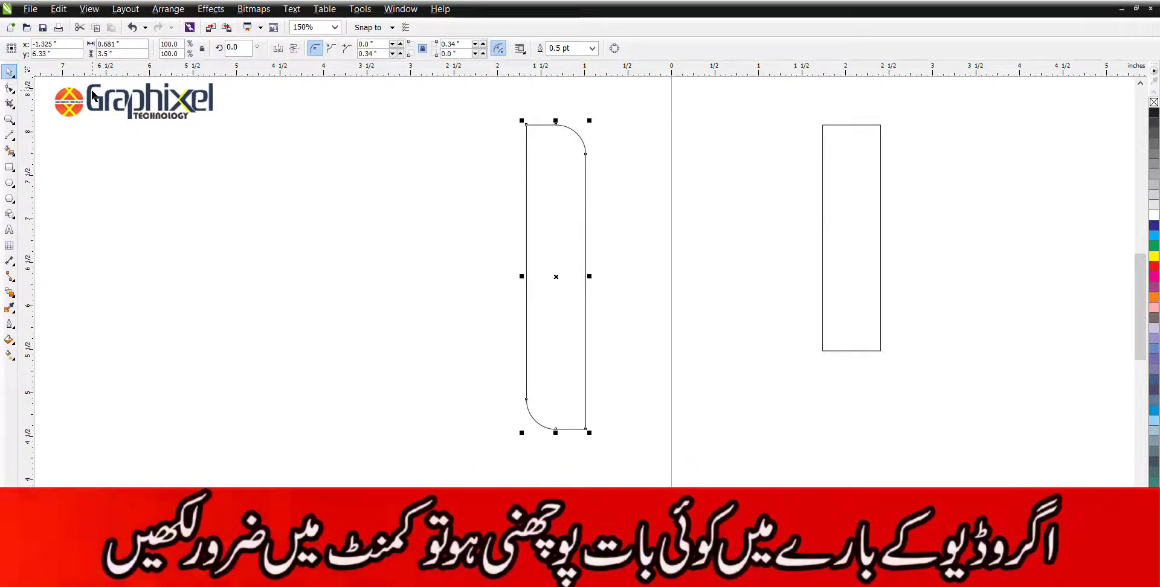
pyautogui.hotkey('ctrl', 'q')
pyautogui.click(9, 89)
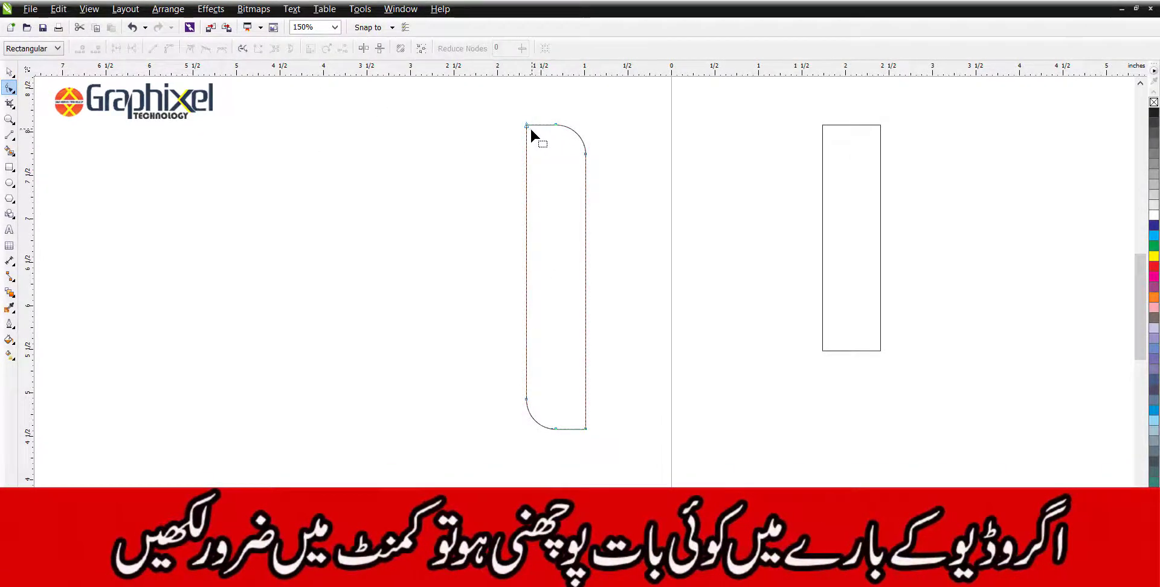
# Place a horizontal guideline at the top-right arc's lower end and add a node where it crosses the shape's left edge.
pyautogui.scroll(2, 588, 154)
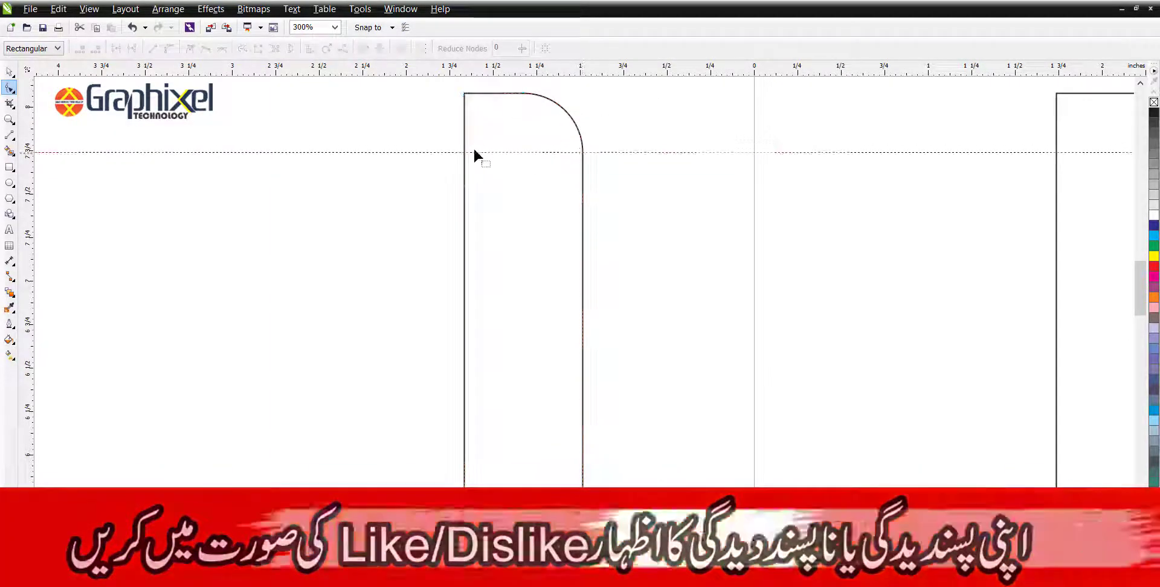
pyautogui.scroll(2, 463, 150)
pyautogui.scroll(4, 464, 151)
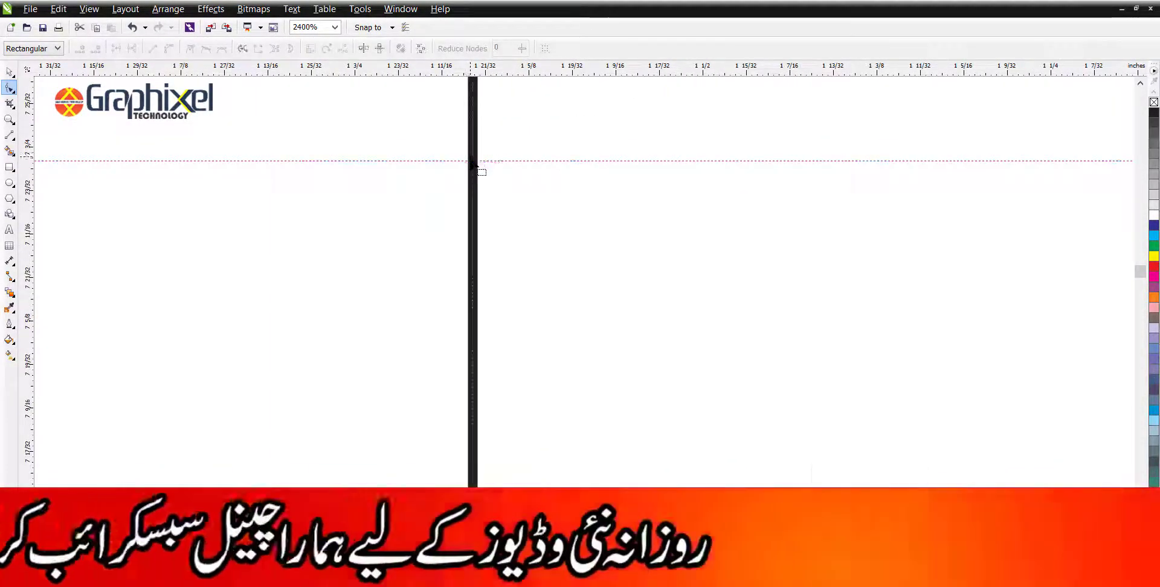
pyautogui.scroll(-3, 472, 166)
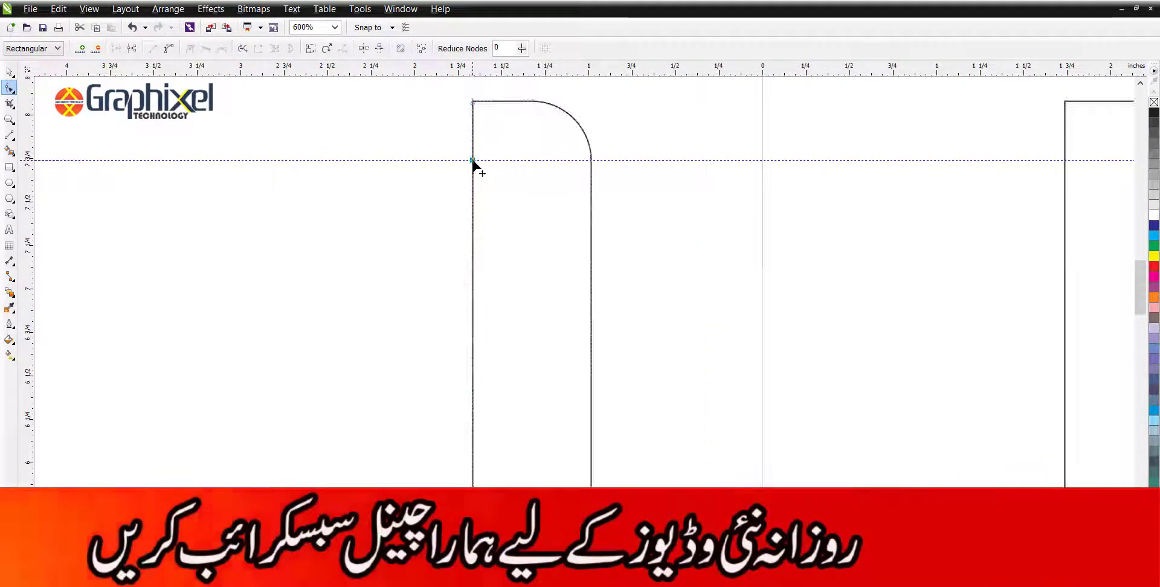
# Pull the top-left corner node outward, convert the slanted segment to a curve and bend it smoothly into the left edge.
pyautogui.moveTo(472, 102); pyautogui.dragTo(447, 101)
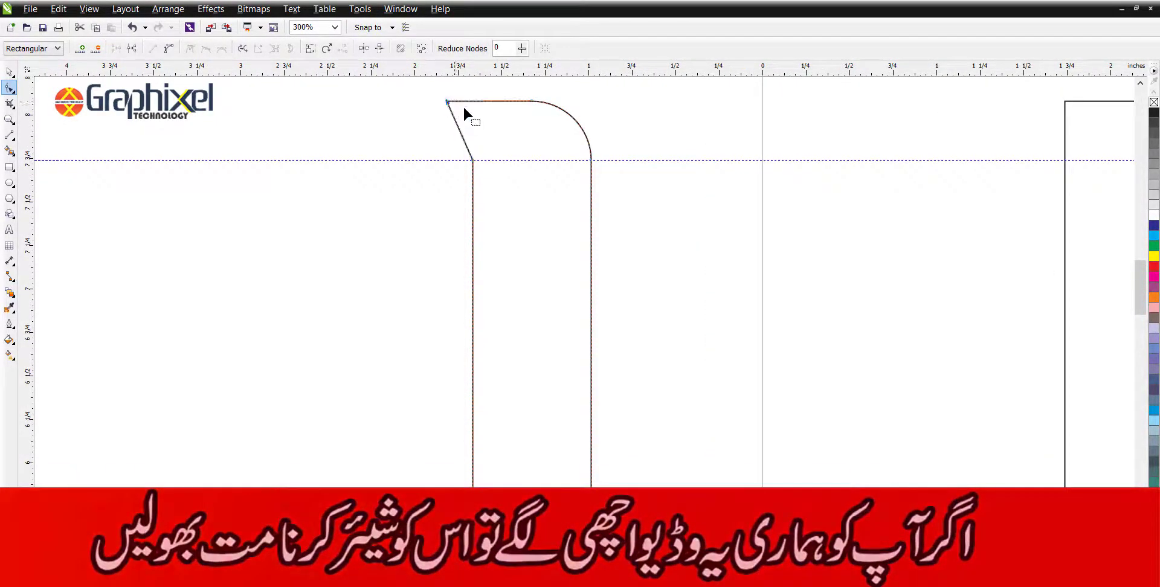
pyautogui.click(468, 164)
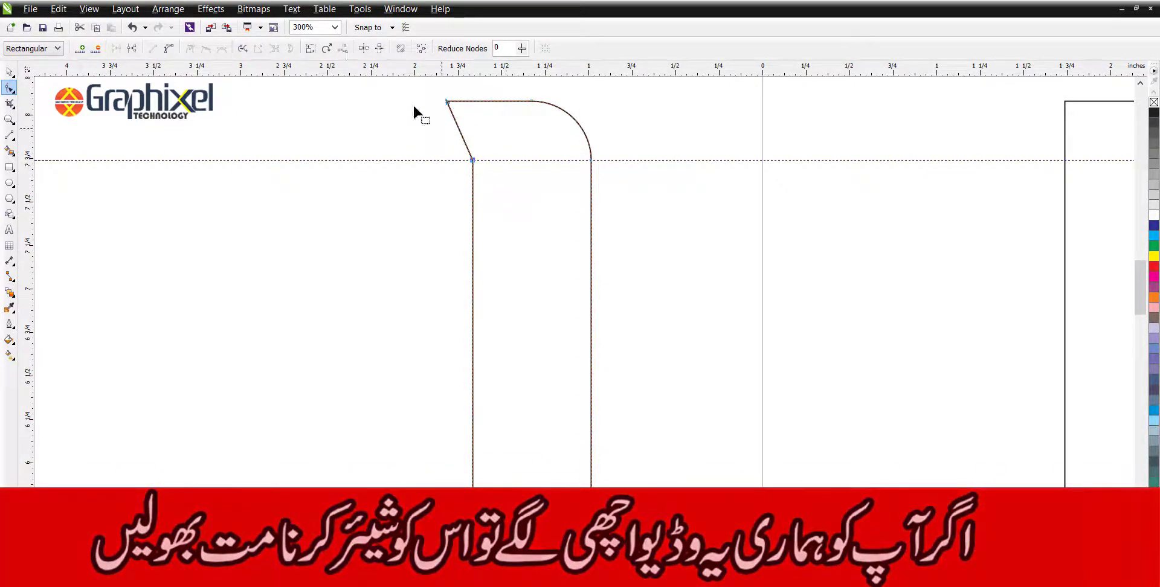
pyautogui.click(169, 48)
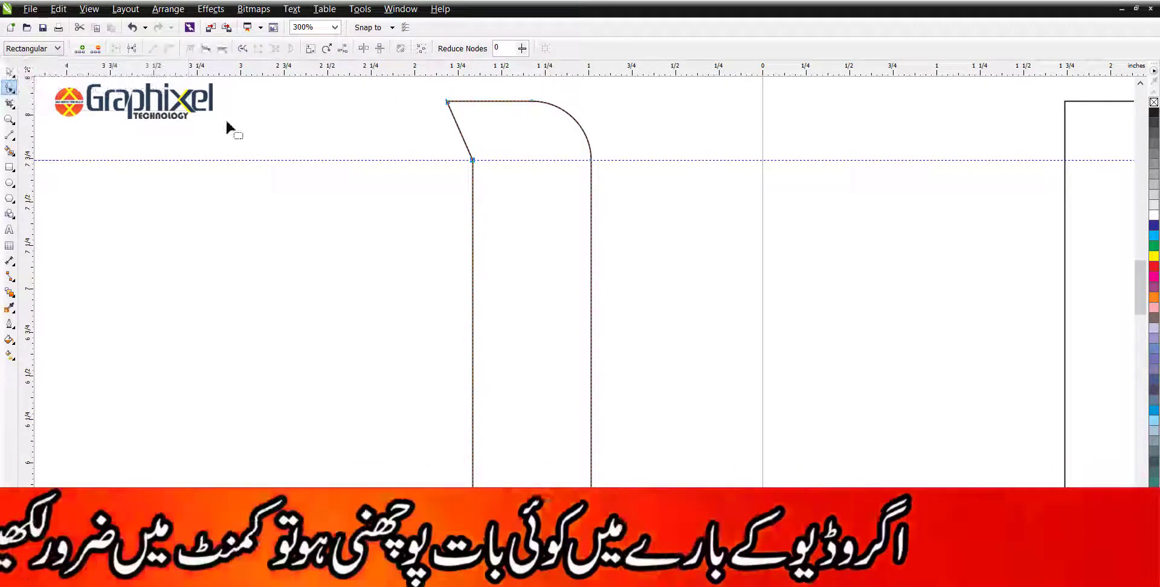
pyautogui.click(457, 157)
pyautogui.click(472, 159)
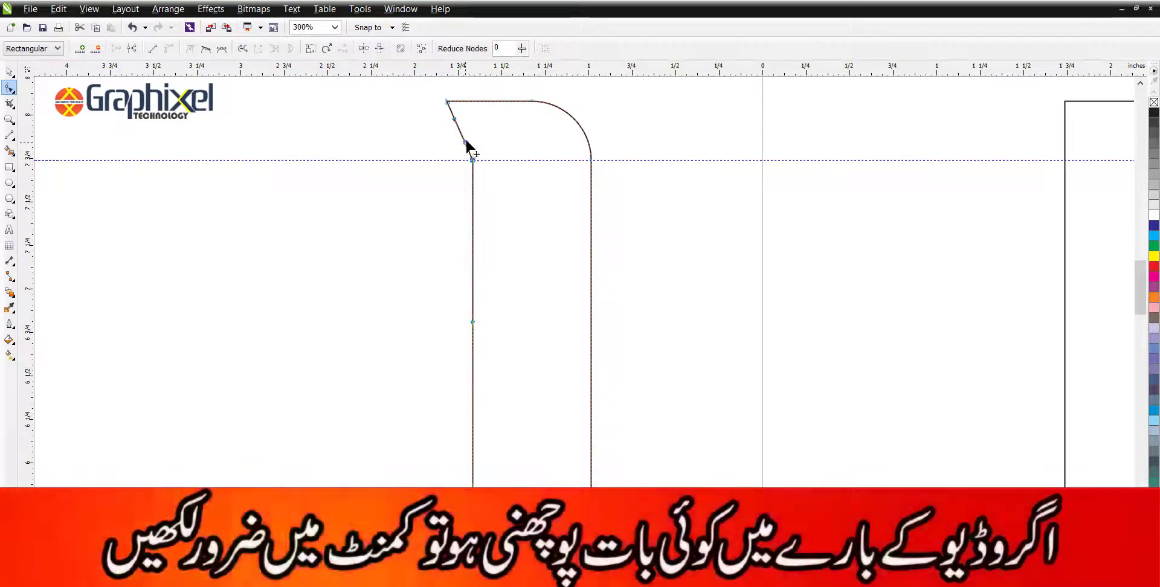
pyautogui.moveTo(466, 142); pyautogui.dragTo(465, 125)
# Move the horizontal guideline down to y 4.921 in, level with the upper end of the bottom-left arc.
pyautogui.scroll(-4, 572, 119)
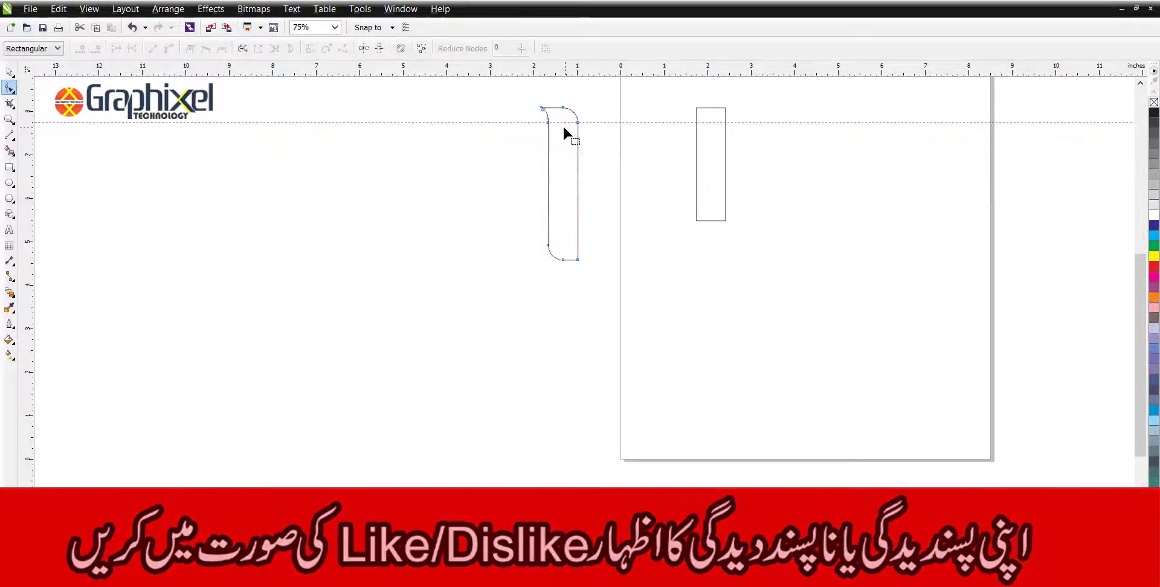
pyautogui.press('n')
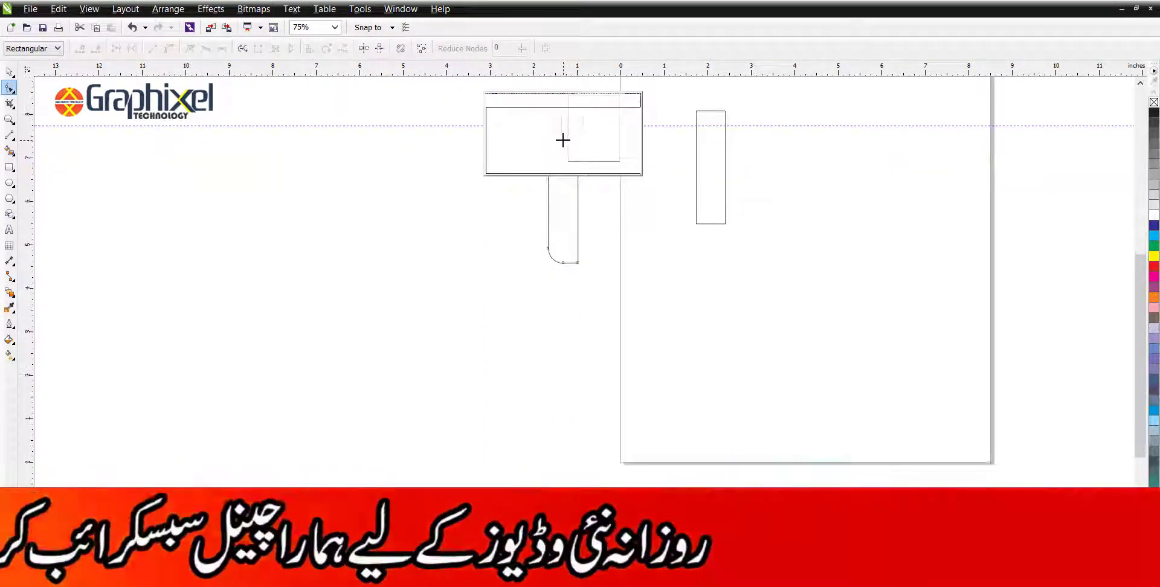
pyautogui.click(563, 140)
pyautogui.press('space')
pyautogui.moveTo(591, 126); pyautogui.dragTo(552, 249)
pyautogui.scroll(6, 552, 249)
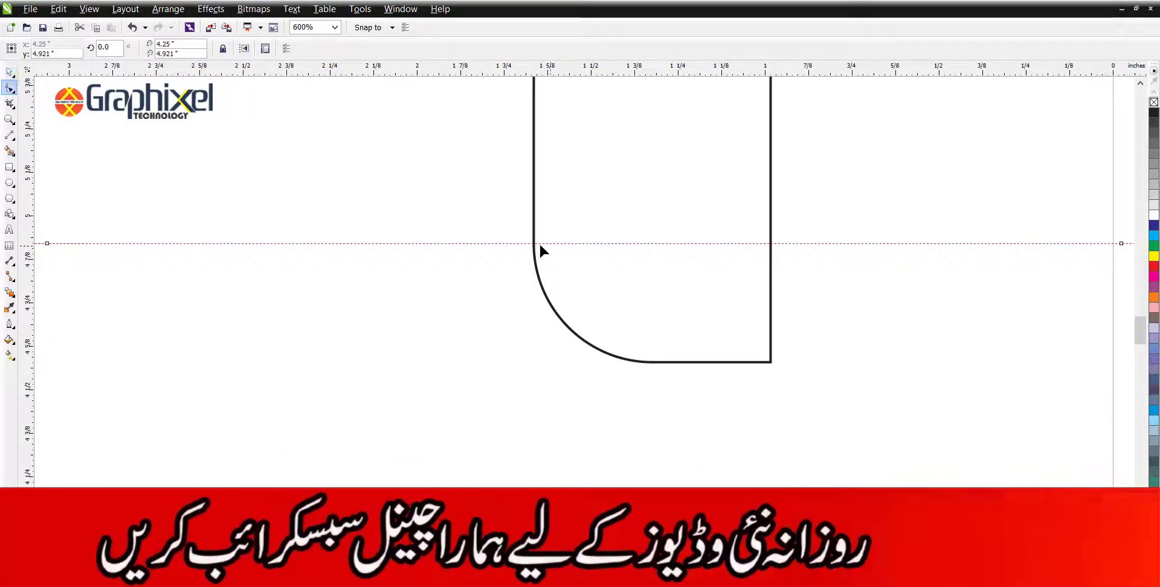
pyautogui.click(535, 241)
pyautogui.scroll(4, 537, 242)
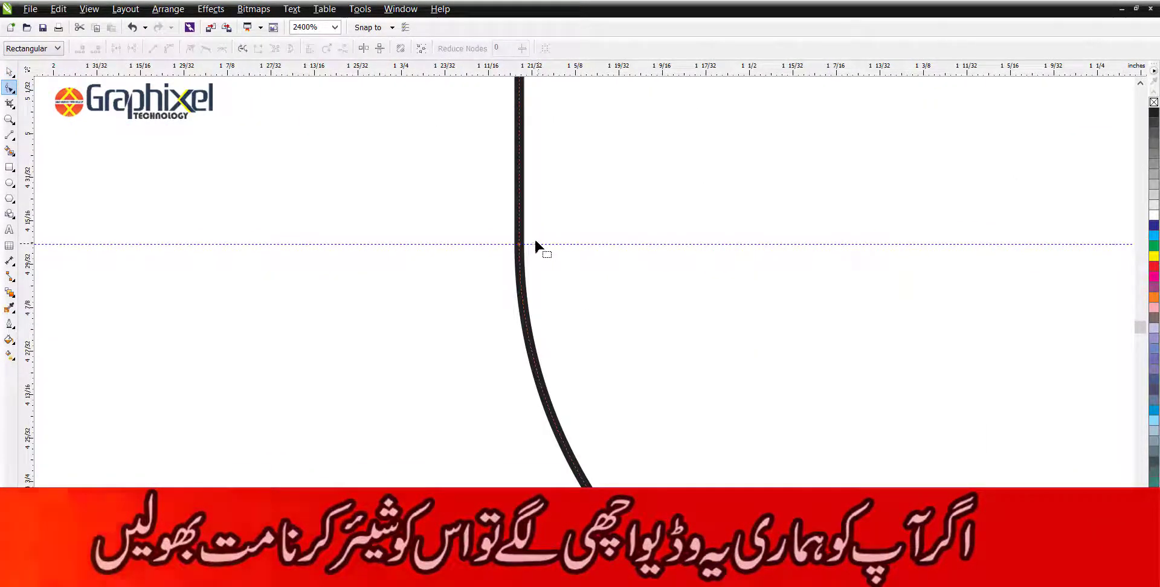
# Add a node on the shape's right edge where the guideline crosses it.
pyautogui.scroll(-4, 536, 242)
pyautogui.scroll(4, 720, 230)
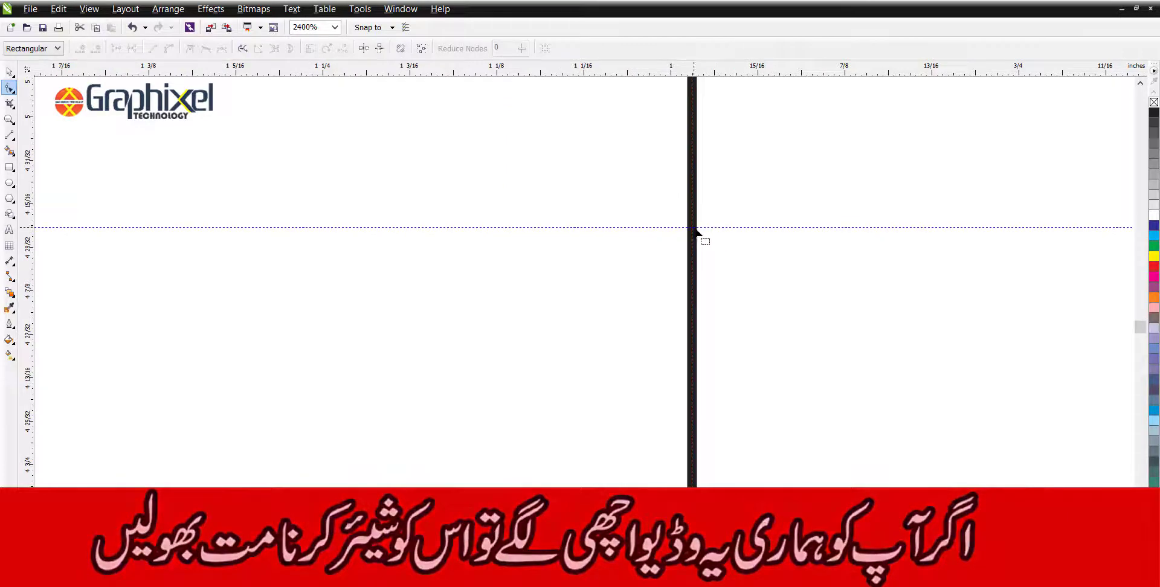
pyautogui.click(695, 230)
pyautogui.scroll(-4, 704, 191)
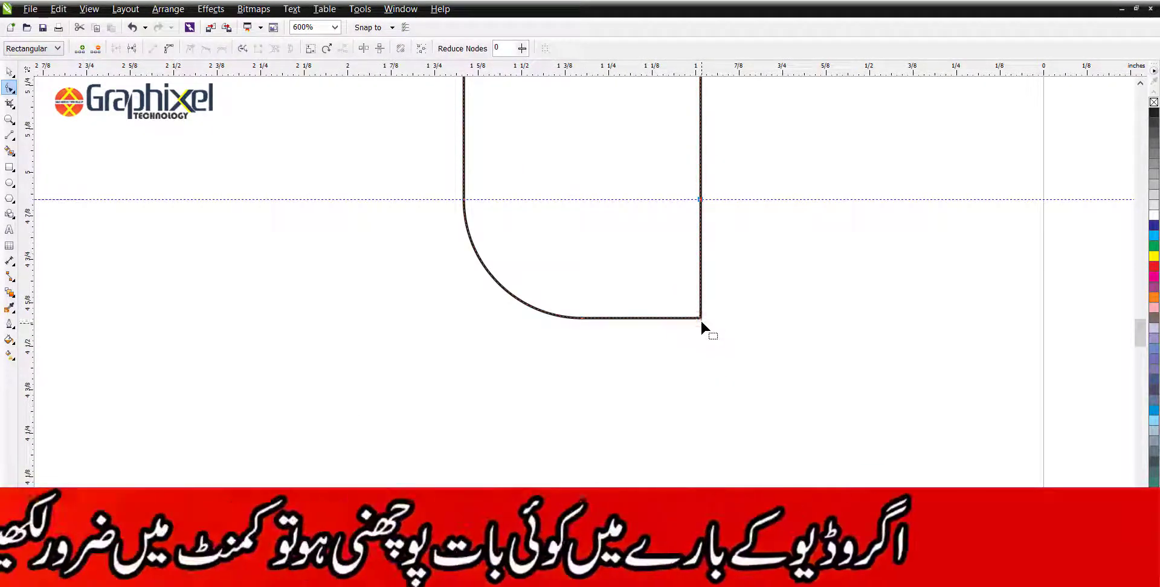
# Pull the bottom-right corner node outward, convert the slanted segment to a curve and bend it smoothly into the right edge.
pyautogui.moveTo(701, 319); pyautogui.dragTo(775, 325)
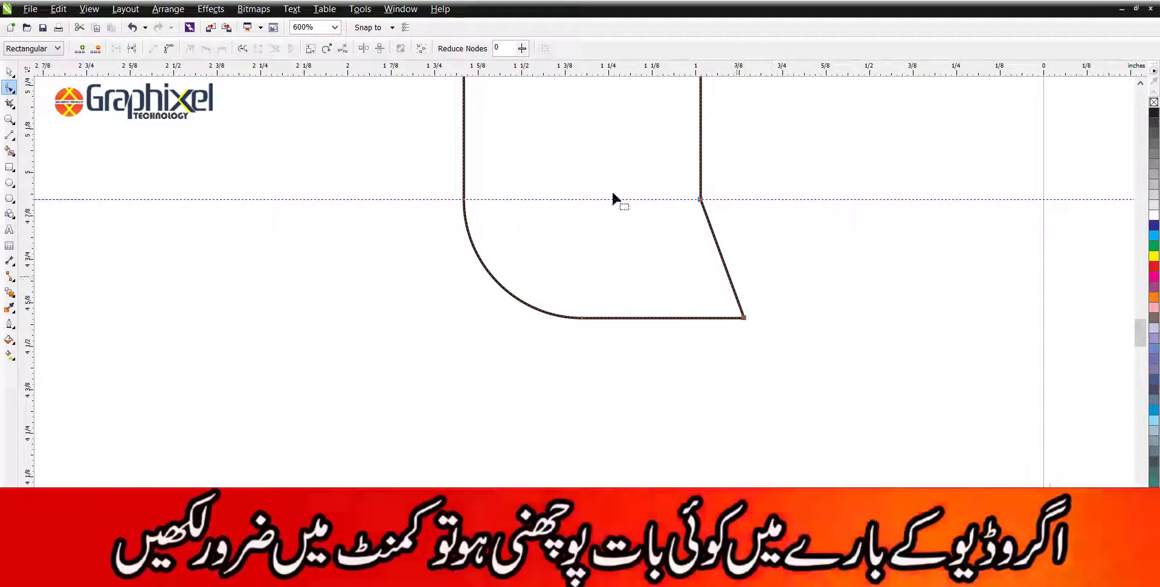
pyautogui.click(702, 204)
pyautogui.click(702, 204)
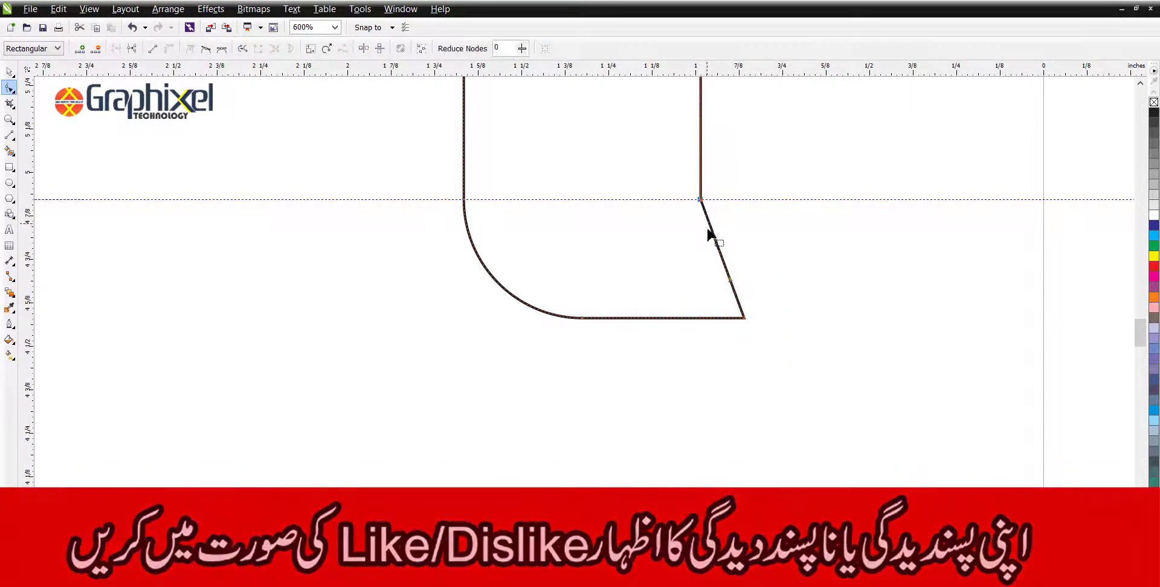
pyautogui.moveTo(716, 239); pyautogui.dragTo(713, 289)
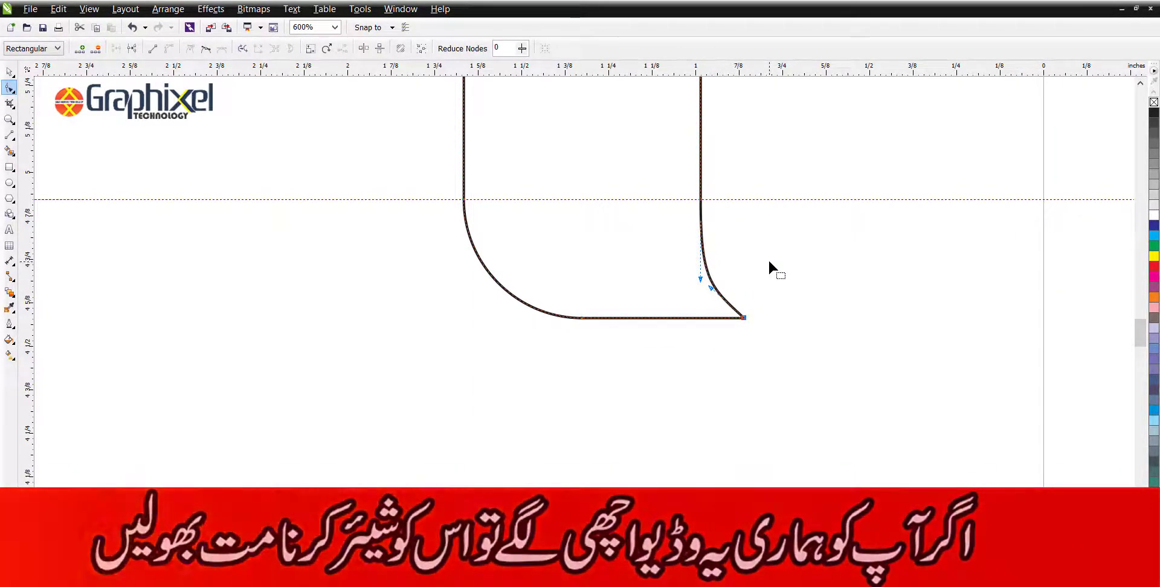
# Delete the horizontal guideline crossing the lower part of the stem shape.
pyautogui.press('space')
pyautogui.click(742, 266)
pyautogui.scroll(-2, 614, 292)
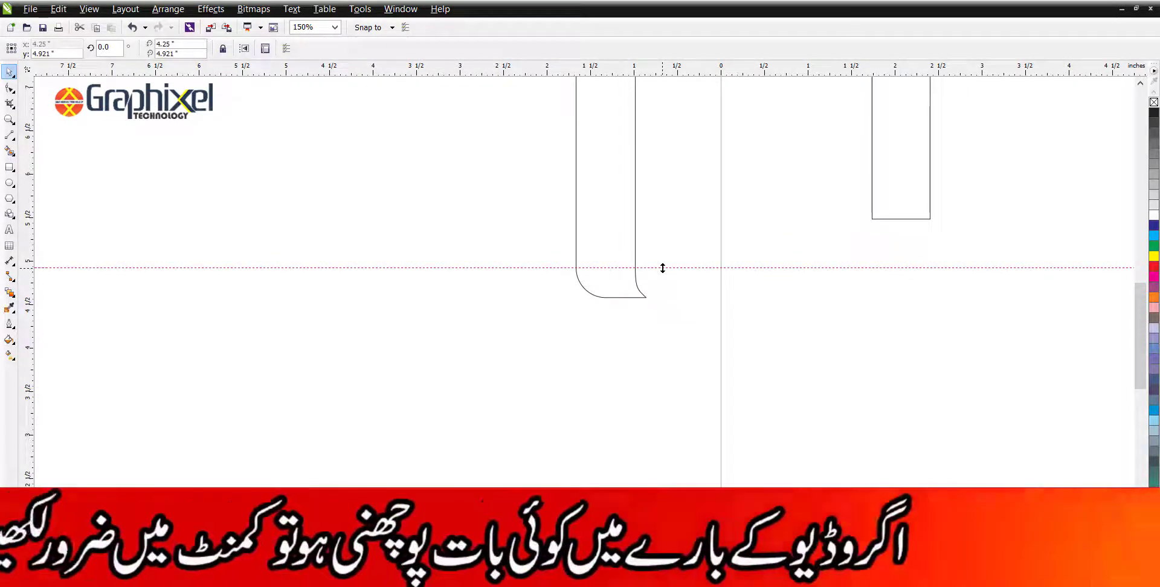
pyautogui.scroll(-1, 657, 296)
pyautogui.scroll(1, 772, 192)
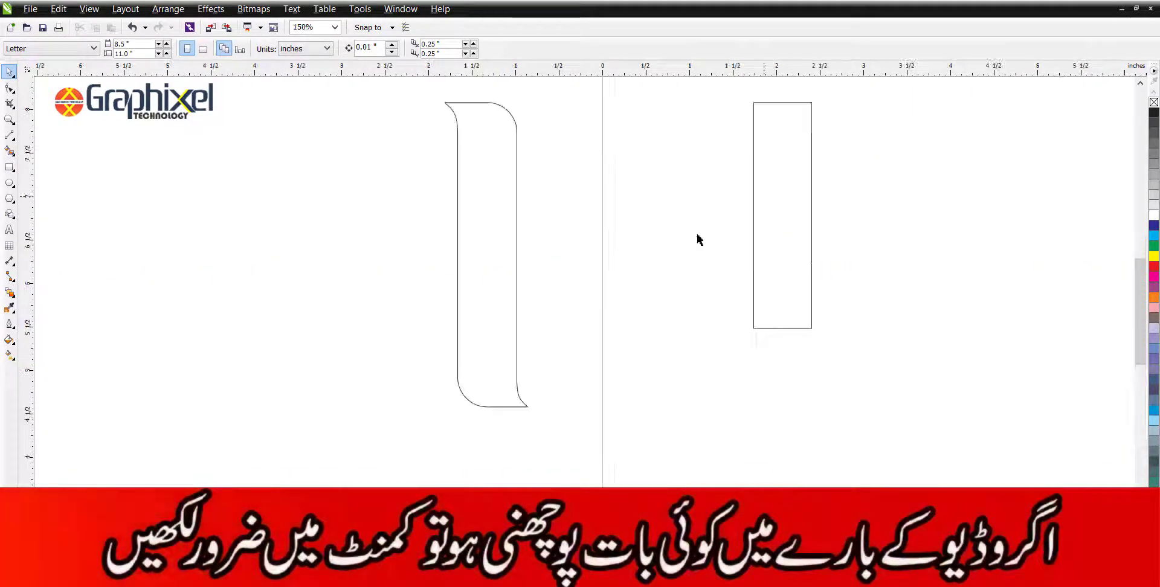
# Rotate the curved stem shape by 40° and snap its upper-left tip to the plain rectangle's top-left corner.
pyautogui.moveTo(503, 201); pyautogui.dragTo(660, 216)
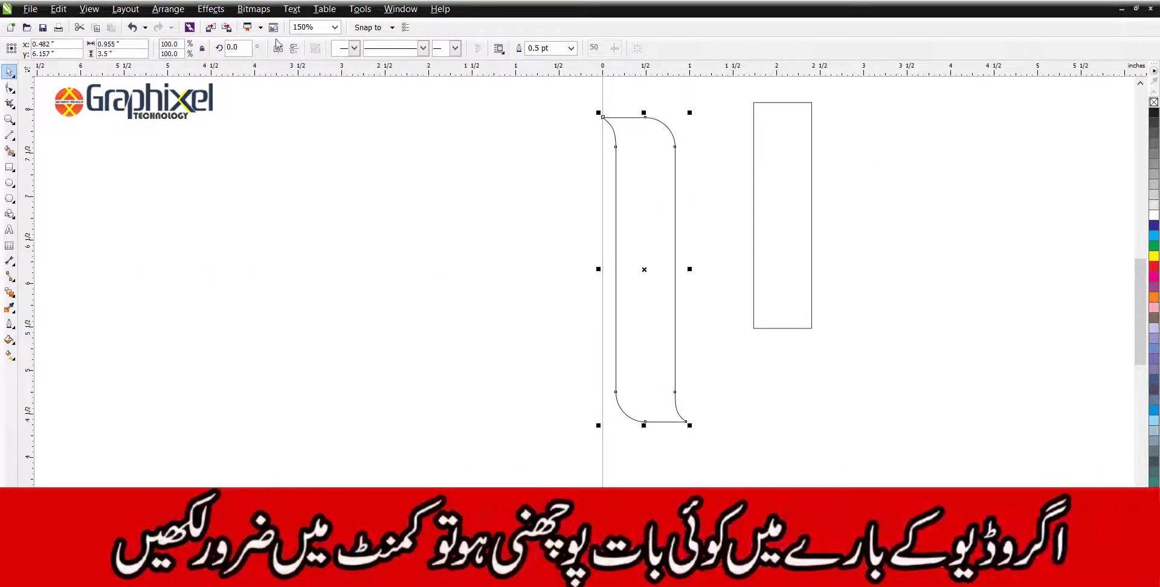
pyautogui.click(231, 48)
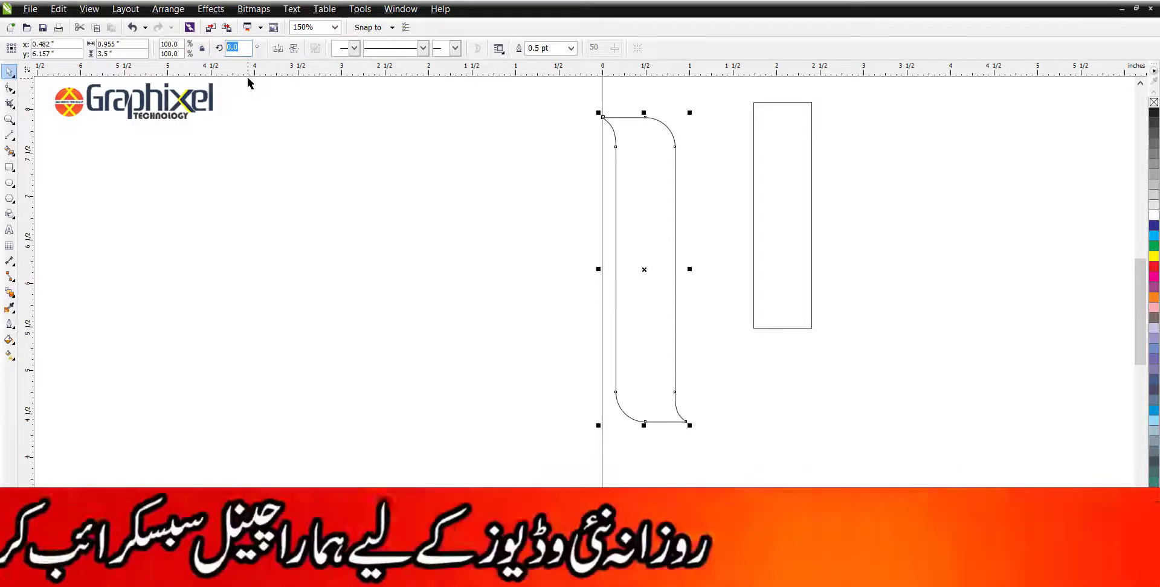
pyautogui.write('40')
pyautogui.press('Return')
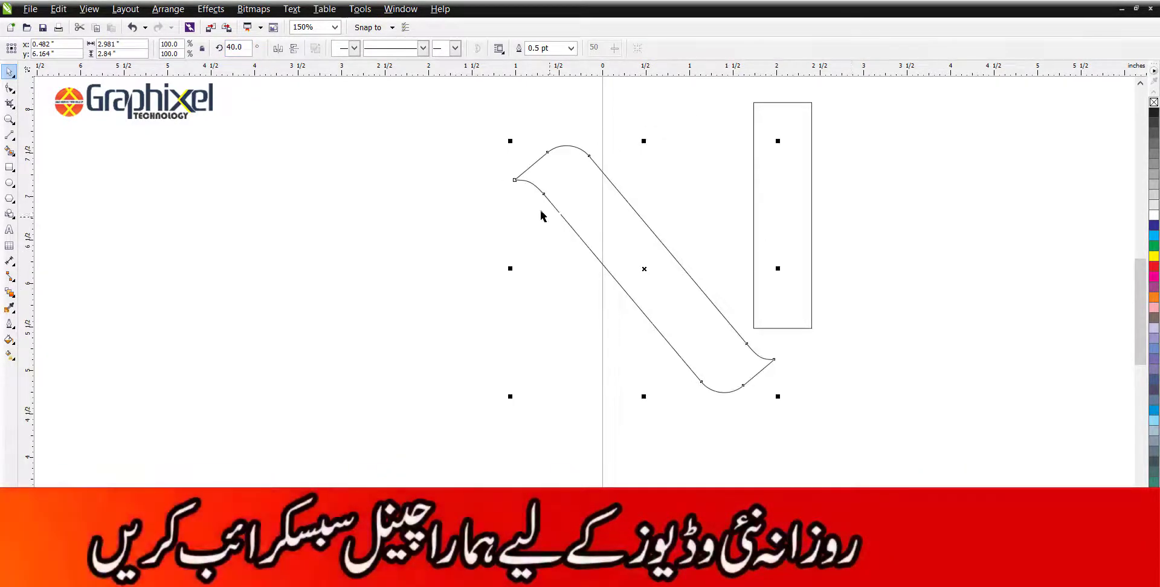
pyautogui.moveTo(516, 179); pyautogui.dragTo(754, 103)
pyautogui.moveTo(767, 151); pyautogui.dragTo(670, 213)
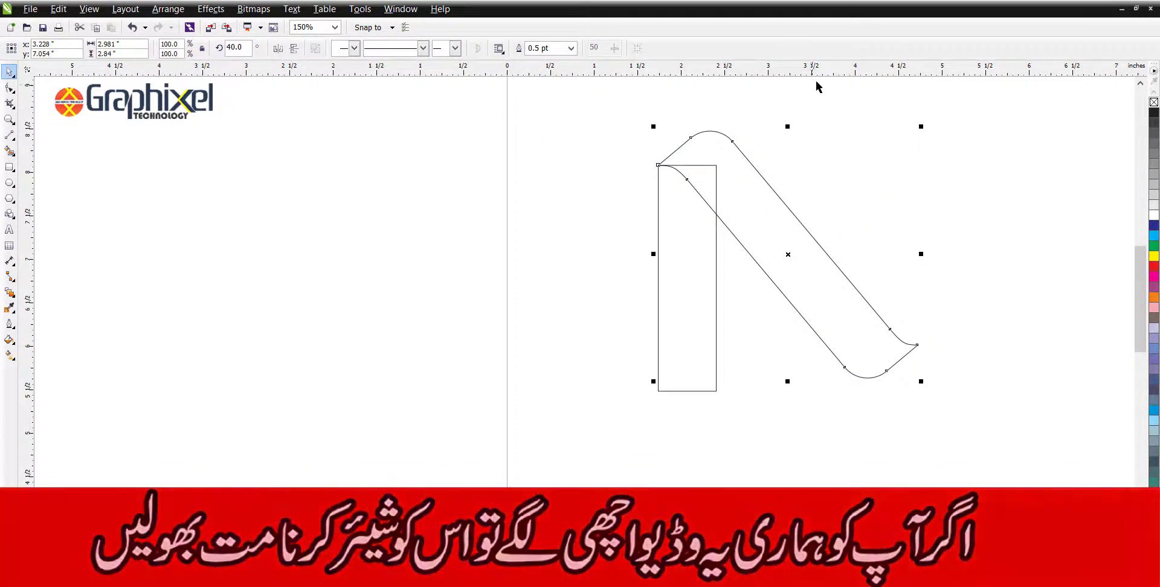
# Add a horizontal guideline at the diagonal stem's lowest point and shorten the rectangle's lower edge to meet it.
pyautogui.moveTo(825, 77); pyautogui.dragTo(870, 382)
pyautogui.click(695, 391)
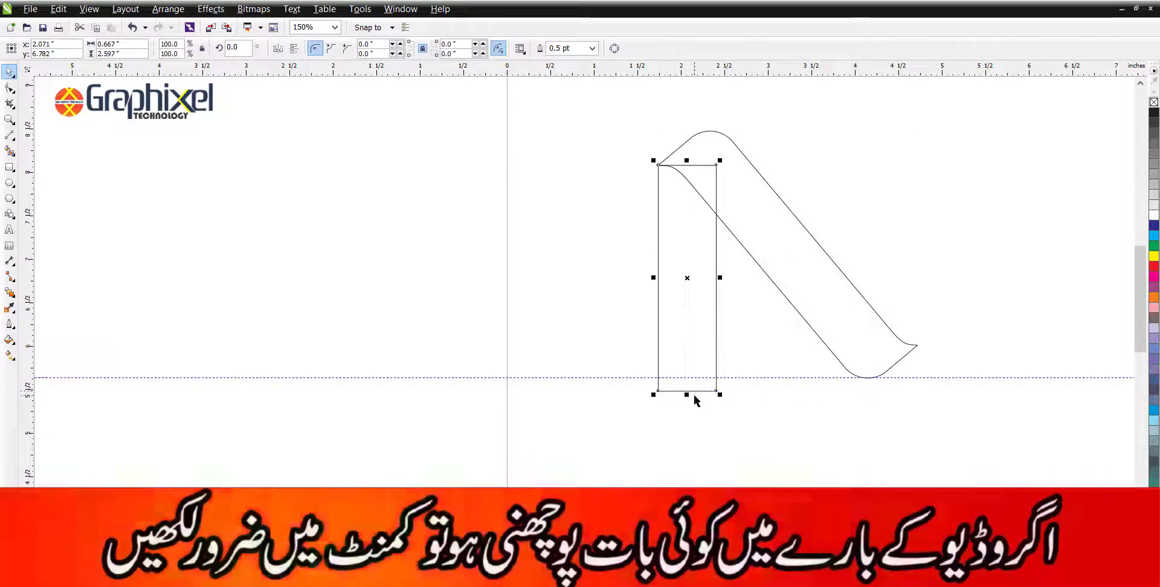
pyautogui.moveTo(688, 394); pyautogui.dragTo(688, 379)
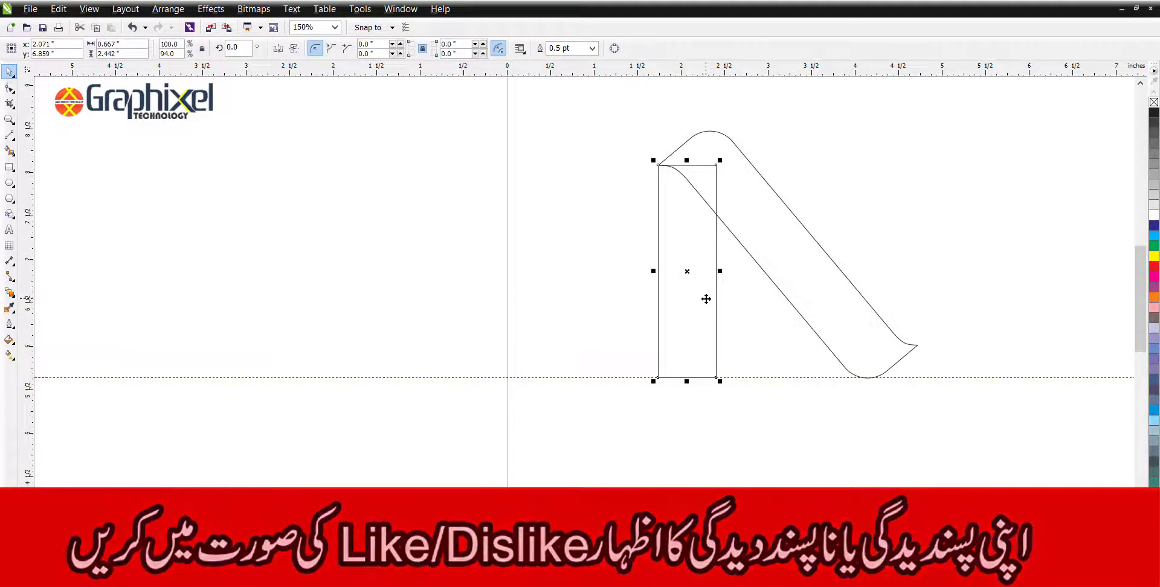
# Duplicate the rectangle horizontally to the diagonal's right end and raise the copy so its bottom-right corner meets the diagonal's tip.
pyautogui.moveTo(686, 282); pyautogui.dragTo(888, 291)
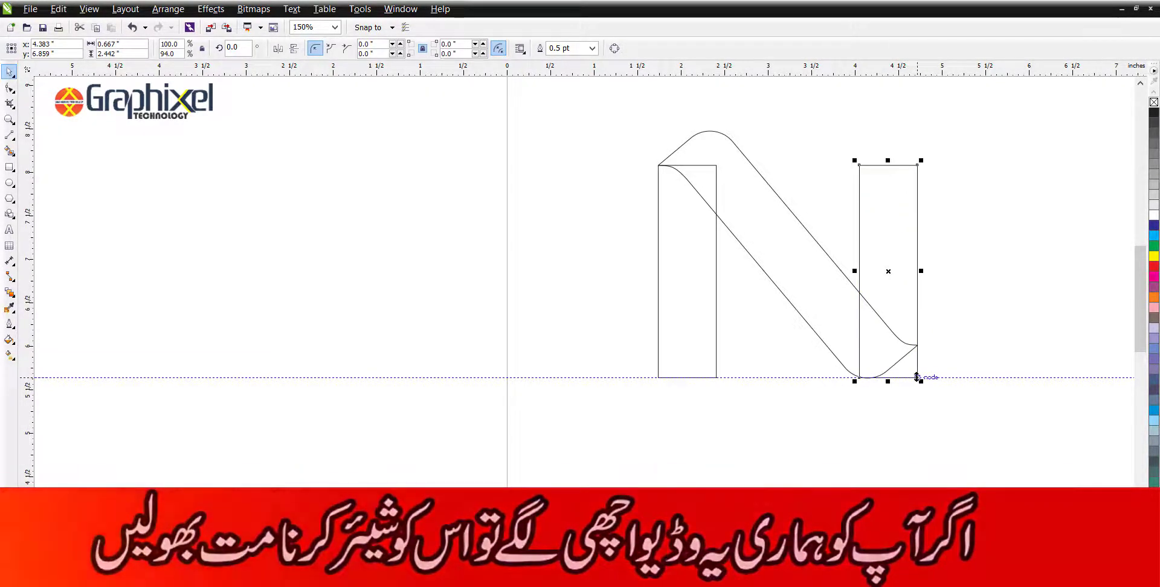
pyautogui.moveTo(915, 378); pyautogui.dragTo(918, 346)
pyautogui.click(953, 332)
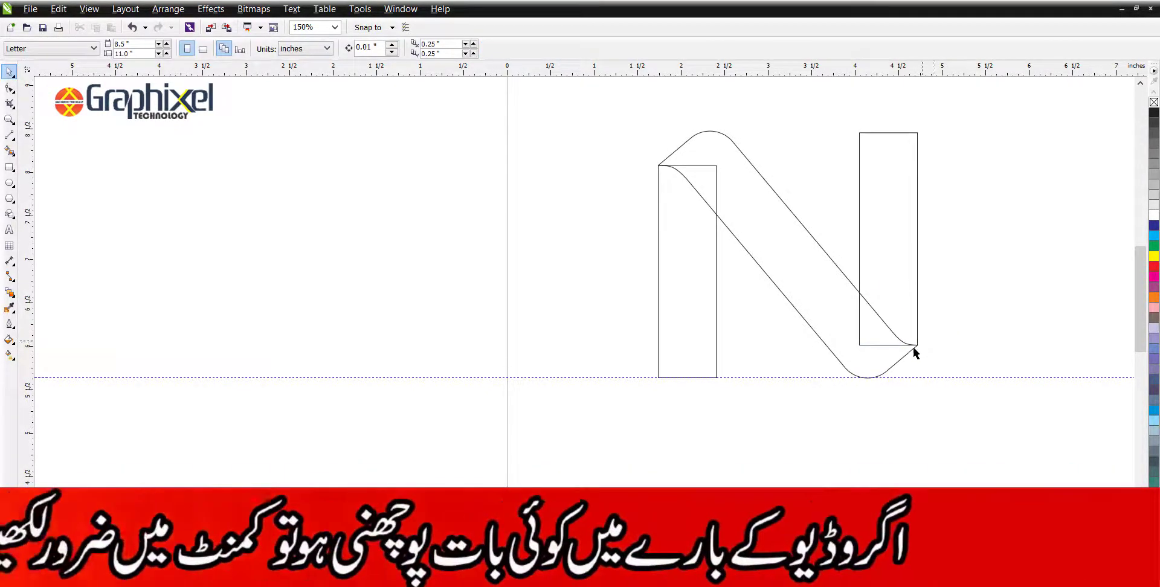
# Move the guideline up to y 8.455 in to check the diagonal and right rectangle's top alignment, and delete the guideline.
pyautogui.scroll(3, 916, 353)
pyautogui.scroll(-5, 935, 322)
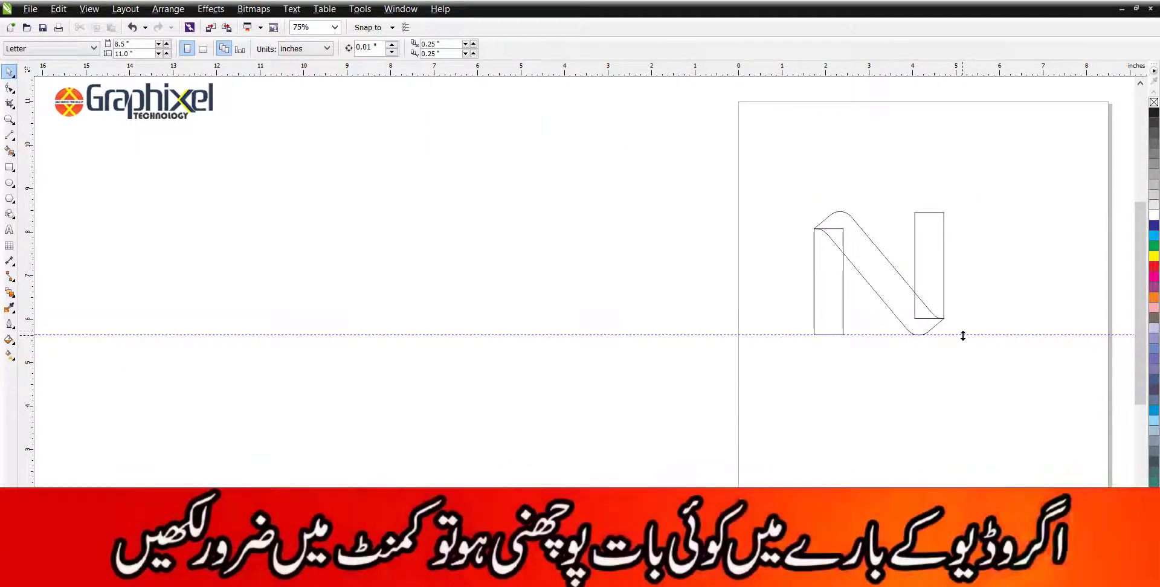
pyautogui.moveTo(964, 336); pyautogui.dragTo(937, 213)
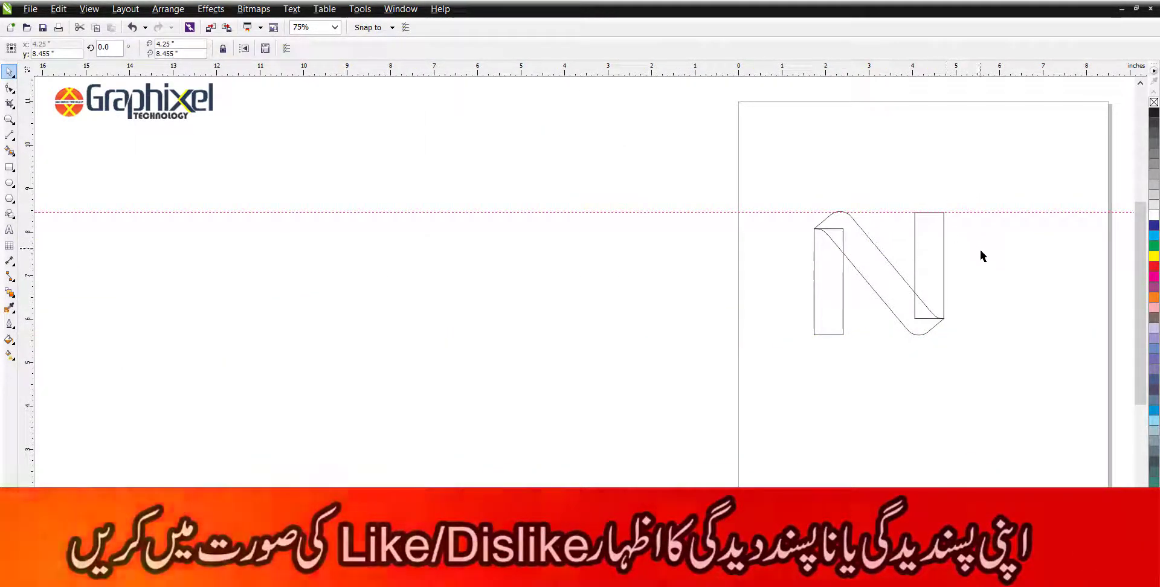
pyautogui.press('Delete')
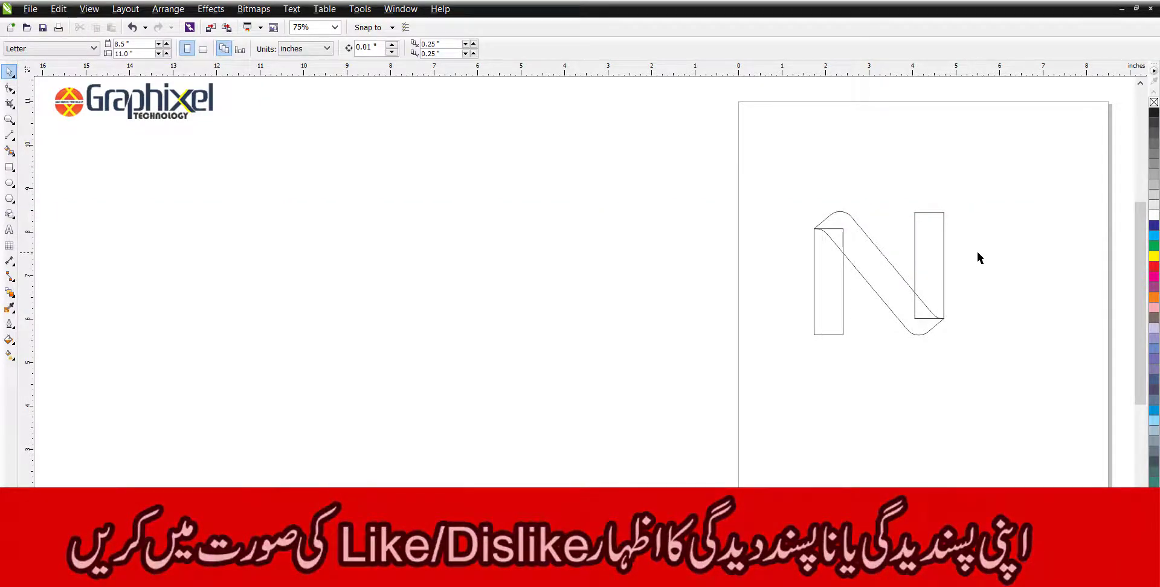
# Round the left rectangle's bottom-right corner to a 0.333 in radius.
pyautogui.scroll(4, 978, 251)
pyautogui.click(640, 328)
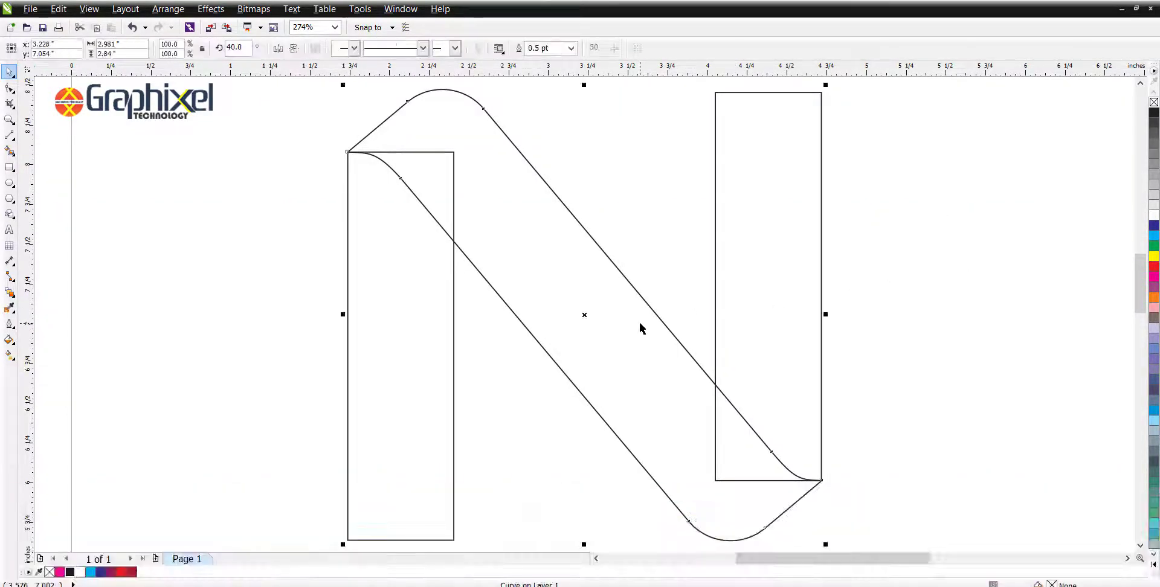
pyautogui.click(865, 262)
pyautogui.click(453, 443)
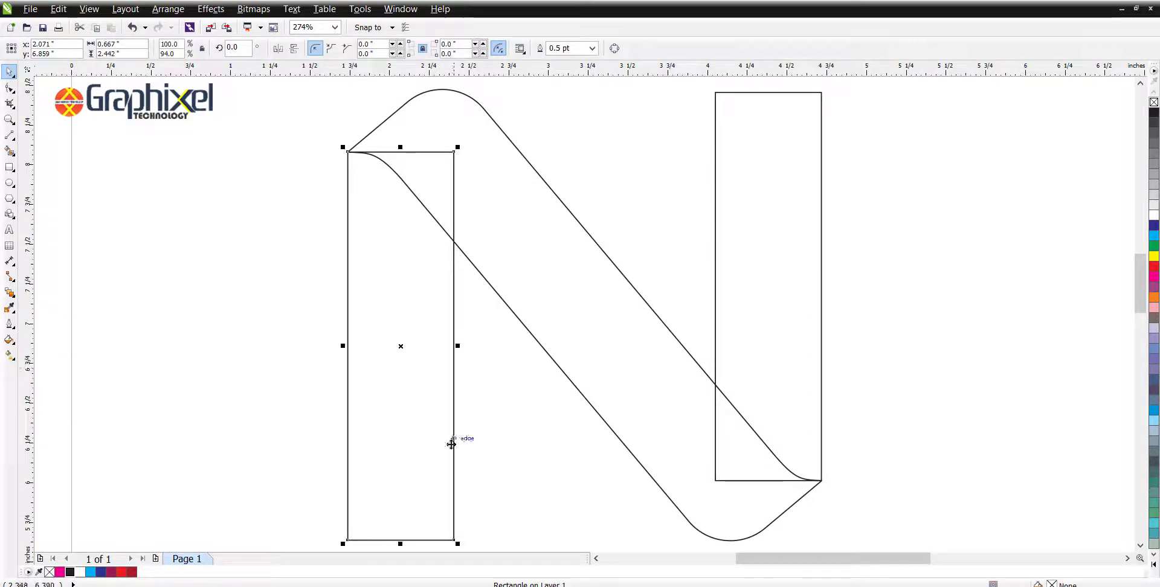
pyautogui.moveTo(463, 431); pyautogui.dragTo(542, 355)
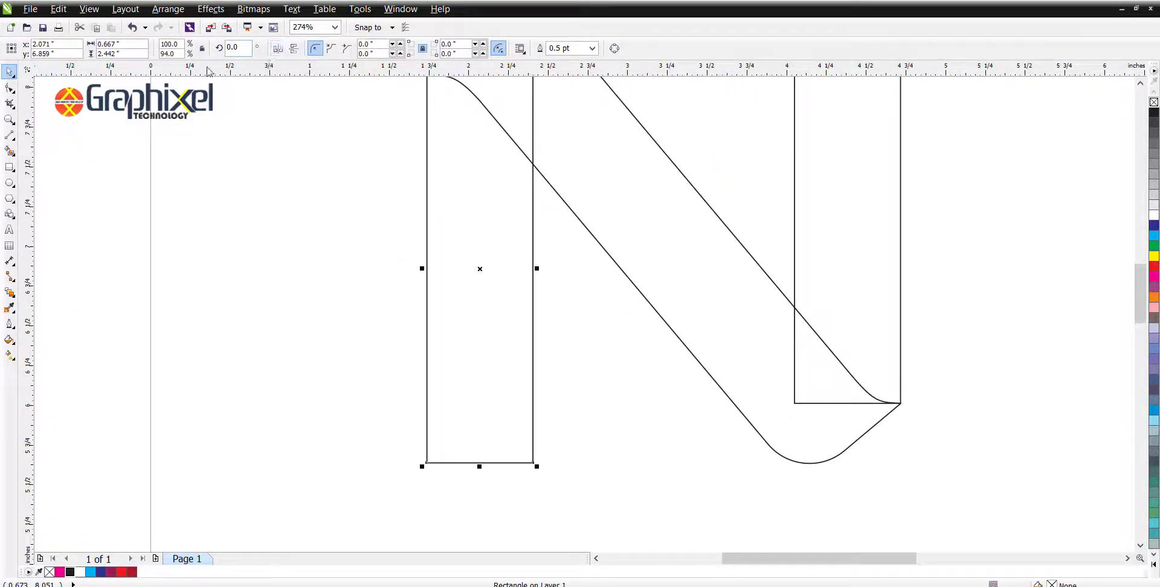
pyautogui.click(10, 89)
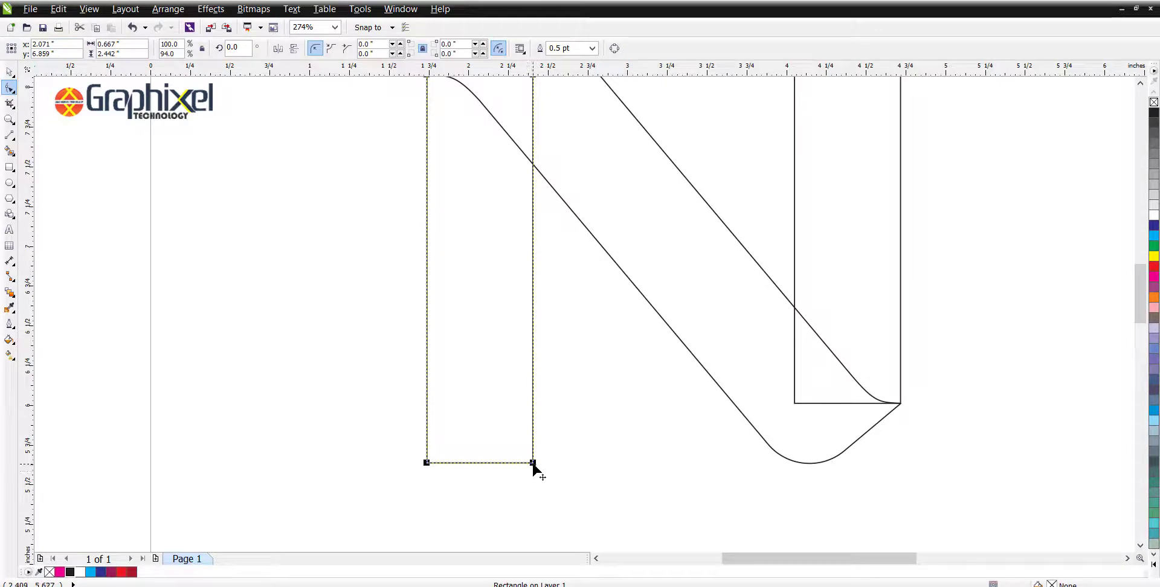
pyautogui.moveTo(533, 463); pyautogui.dragTo(543, 365)
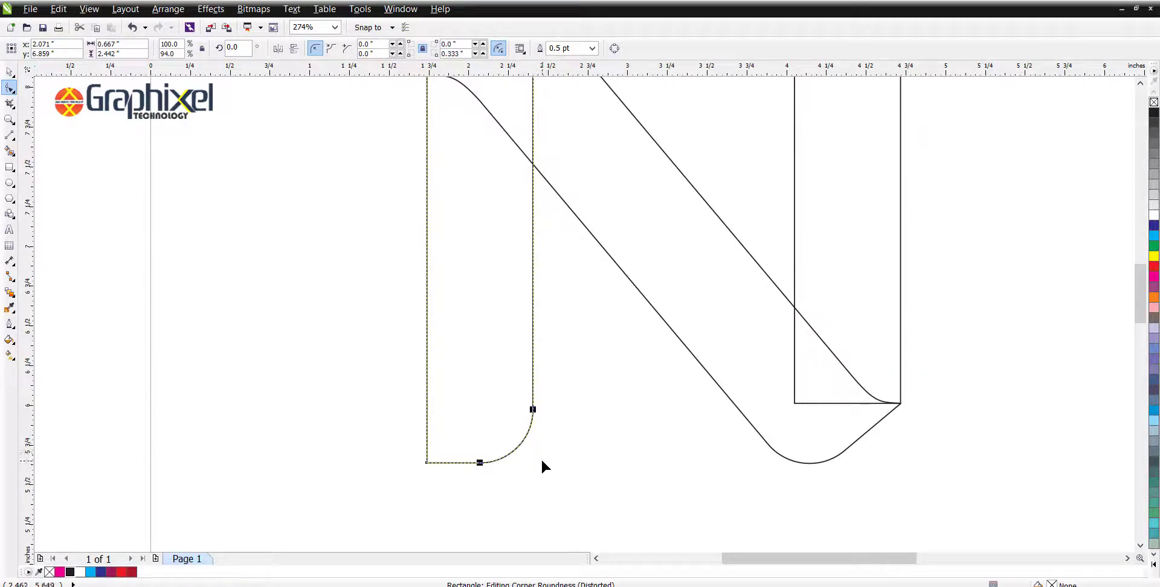
# Round the right rectangle's top-left corner to a 0.333 in radius.
pyautogui.press('space')
pyautogui.scroll(-2, 540, 472)
pyautogui.press('space')
pyautogui.press('space')
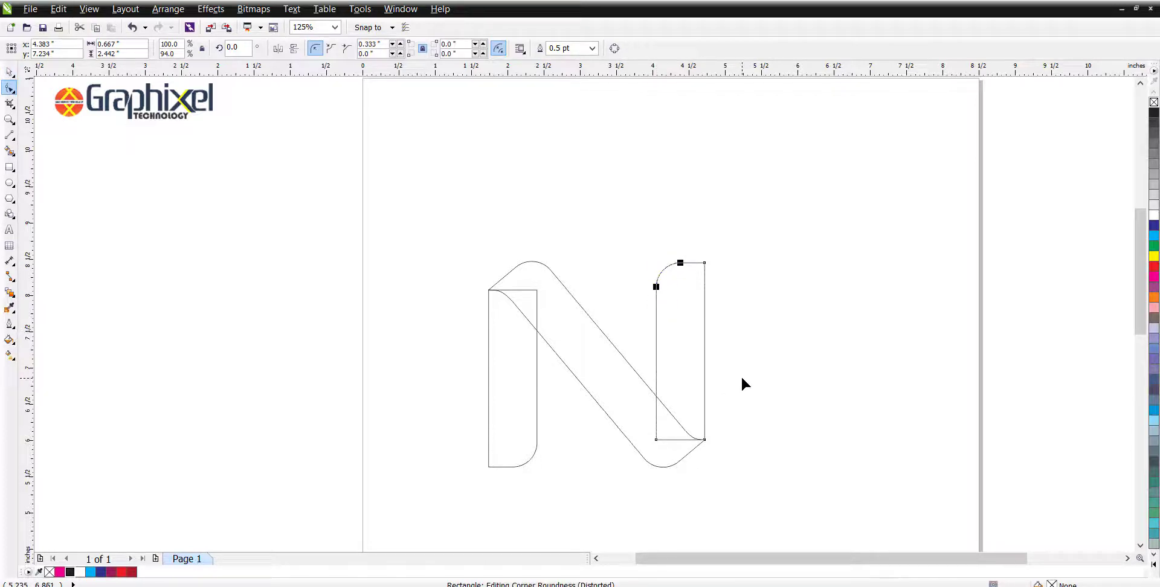
pyautogui.press('space')
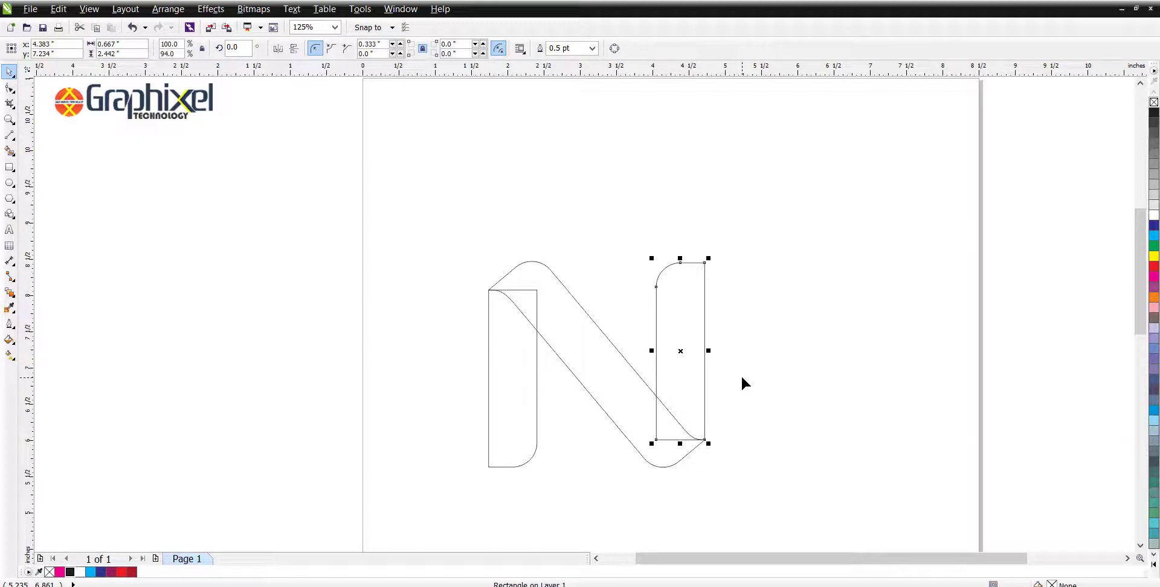
# Give the left stem a radial interactive fill with a red centre and black outer colour.
pyautogui.click(513, 332)
pyautogui.click(9, 356)
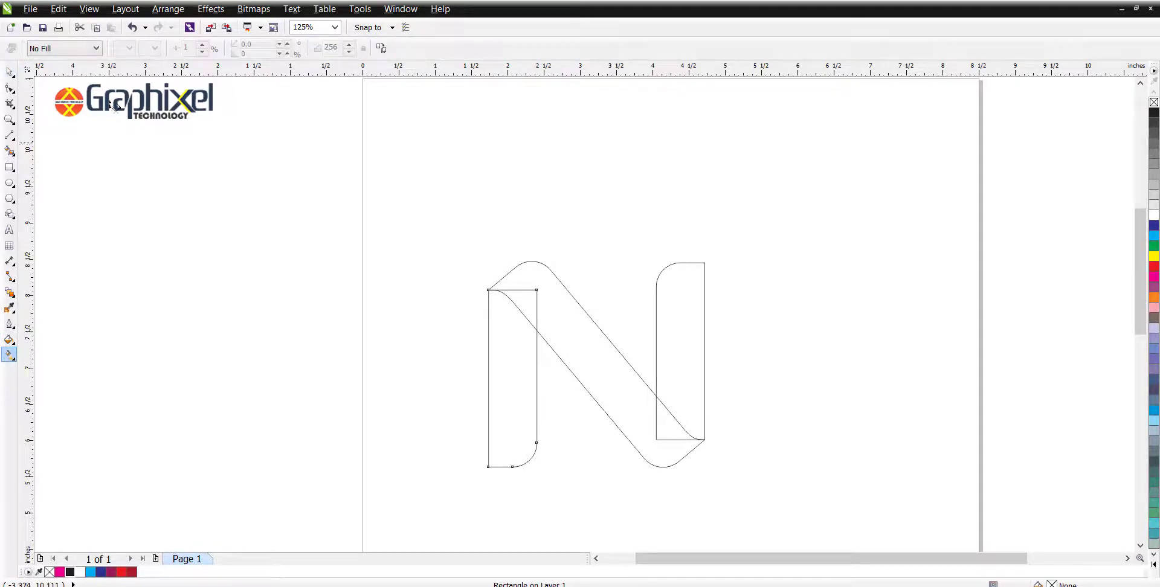
pyautogui.click(64, 48)
pyautogui.click(48, 85)
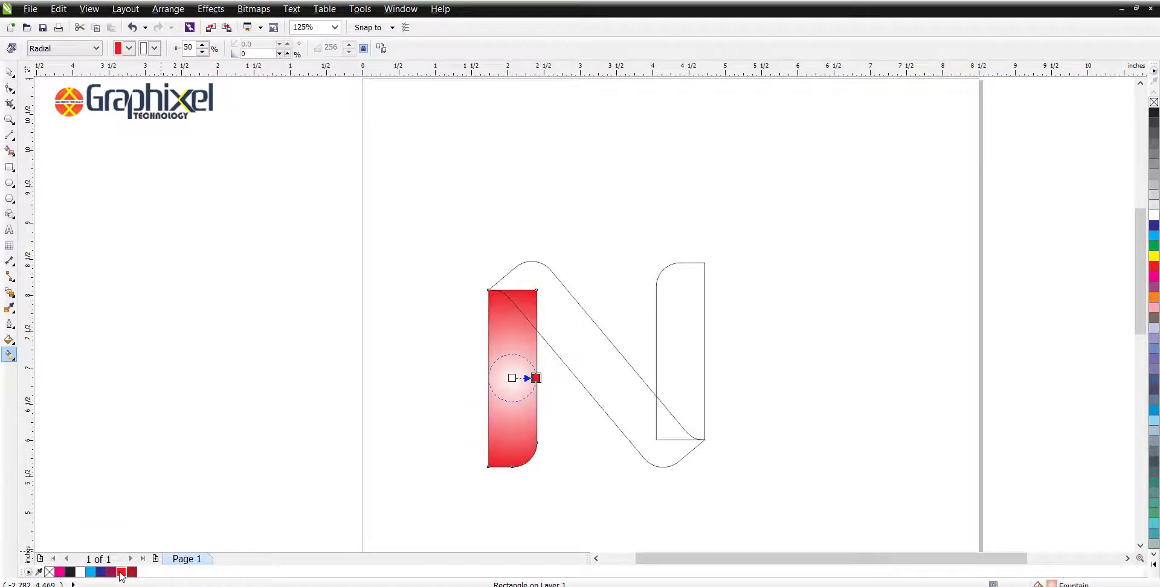
pyautogui.click(72, 572)
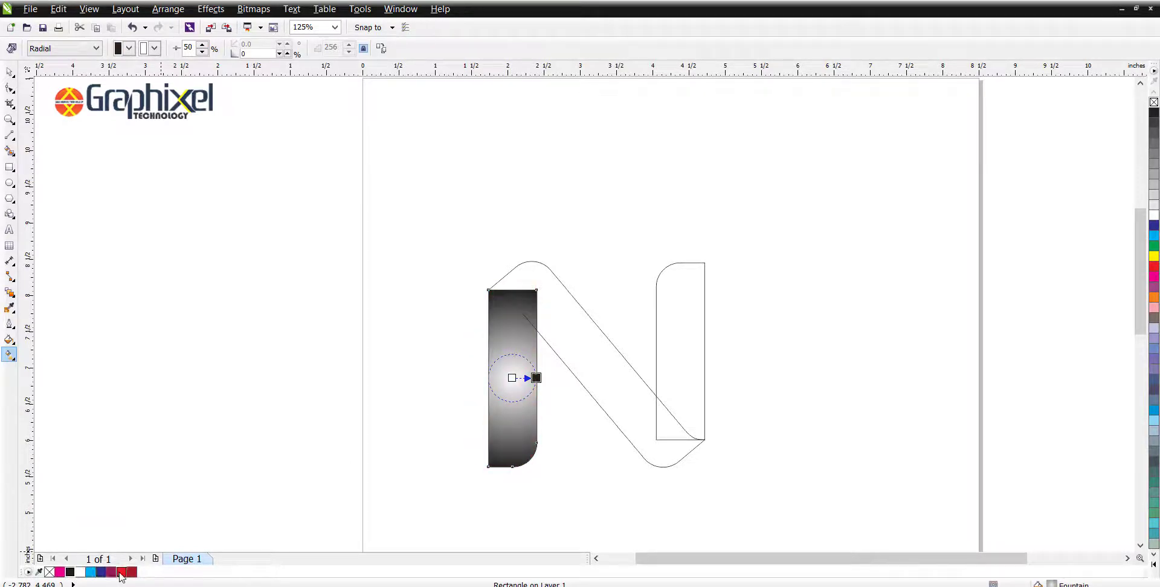
pyautogui.moveTo(516, 385); pyautogui.dragTo(512, 419)
pyautogui.press('space')
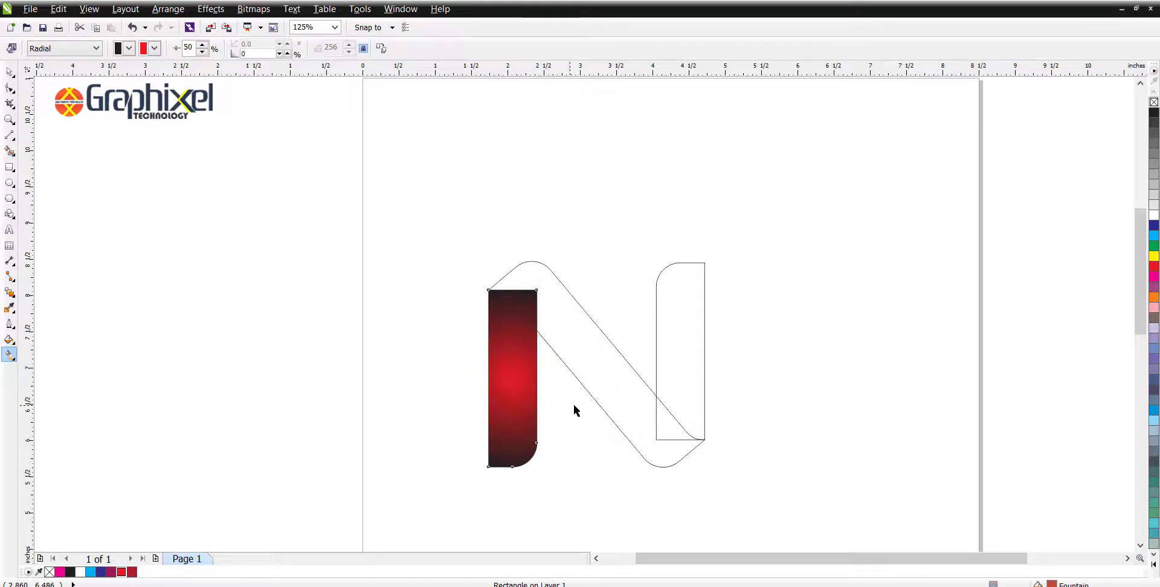
# Copy the outline pen, outline color and fill properties from the left stem to the right stem.
pyautogui.click(669, 365)
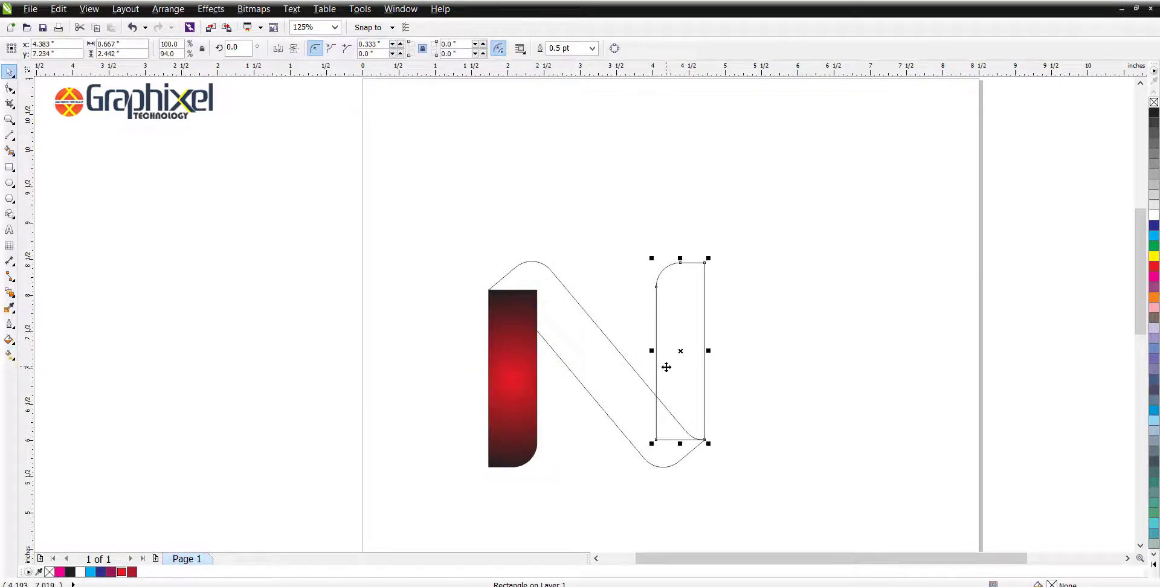
pyautogui.hotkey('ctrl', 'shift', 'a')
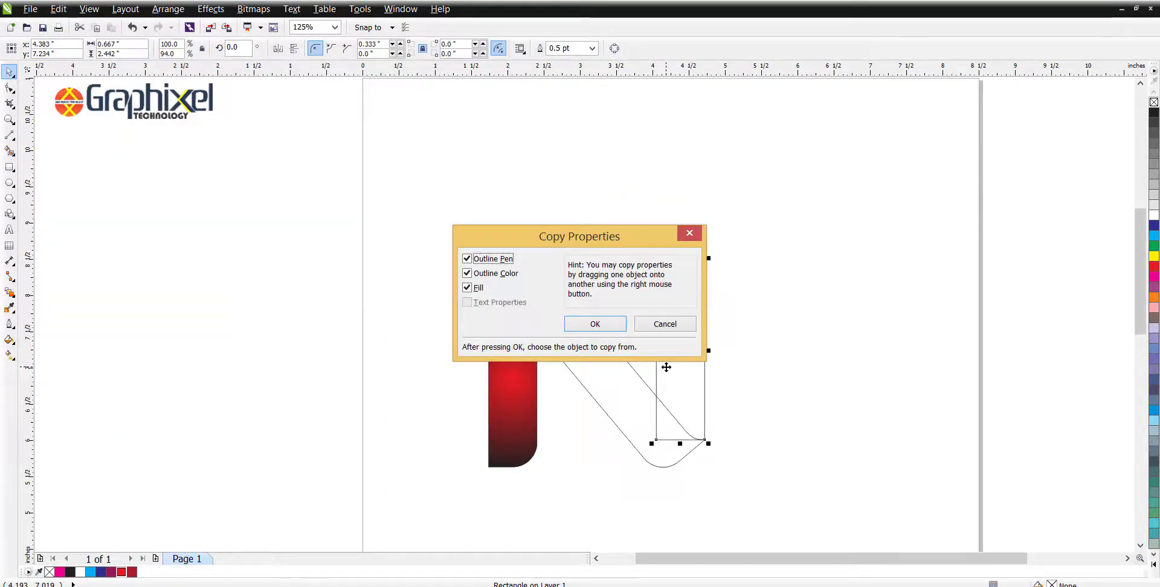
pyautogui.press('Return')
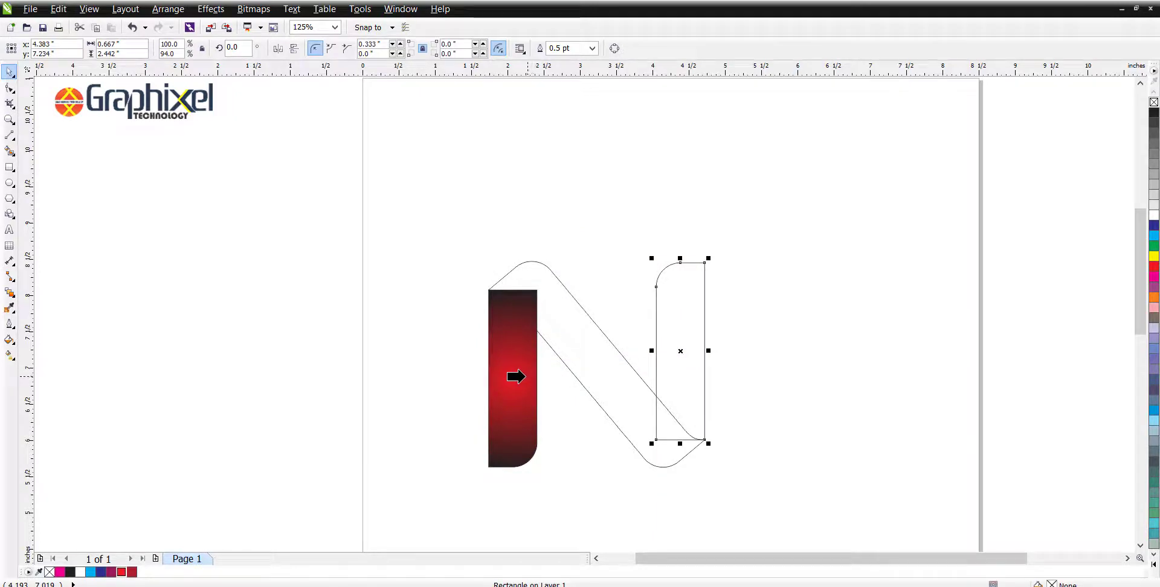
pyautogui.click(526, 377)
# Copy the left stem's outline and fill properties to the diagonal stem.
pyautogui.click(609, 357)
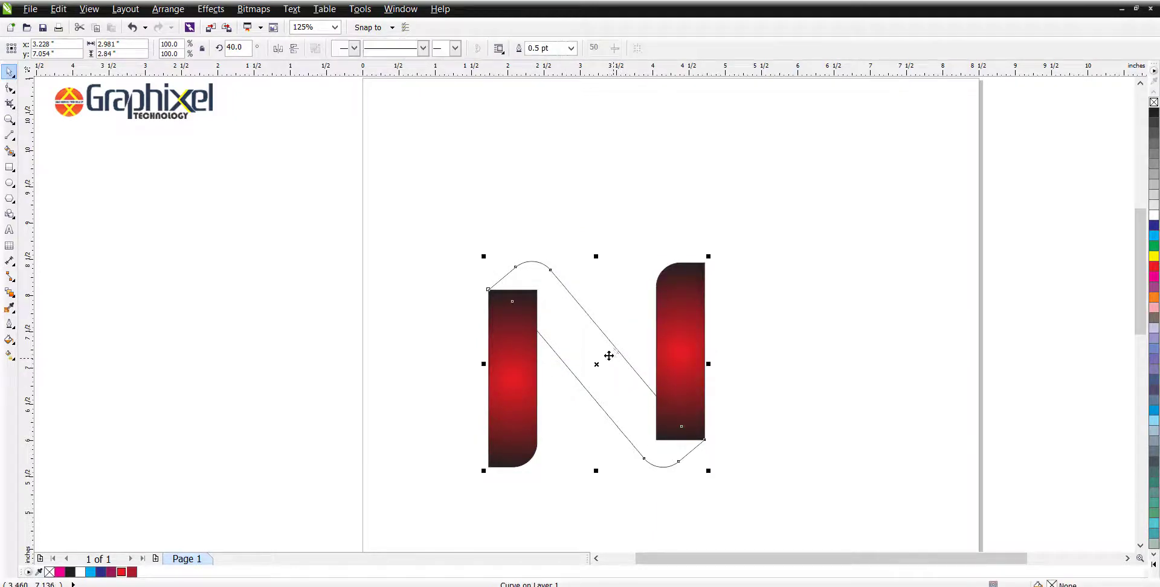
pyautogui.hotkey('alt', 'e')
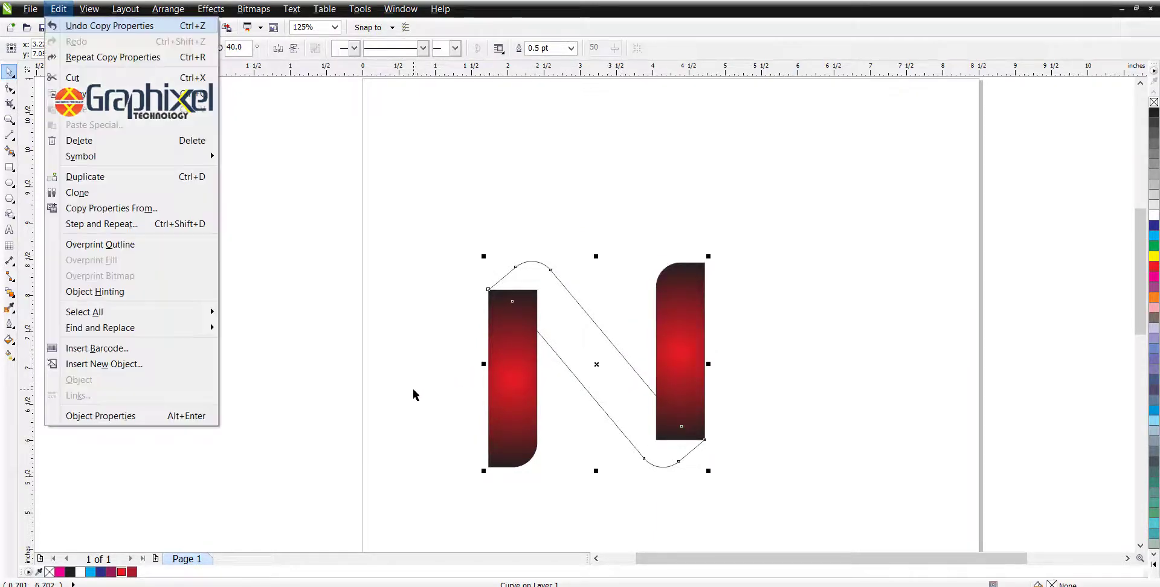
pyautogui.press('m')
pyautogui.press('Return')
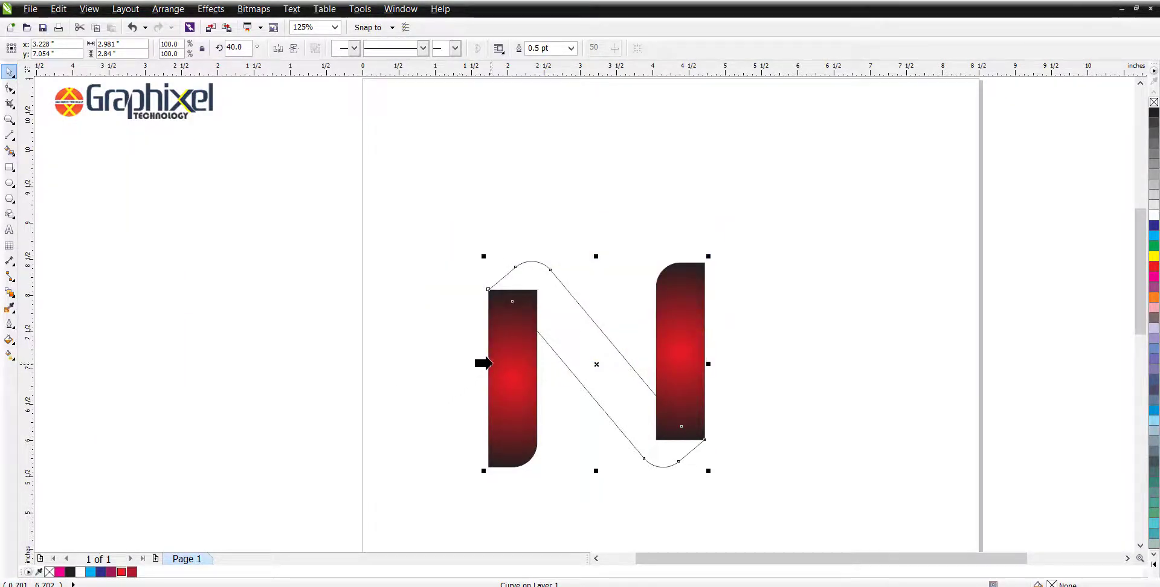
pyautogui.click(492, 363)
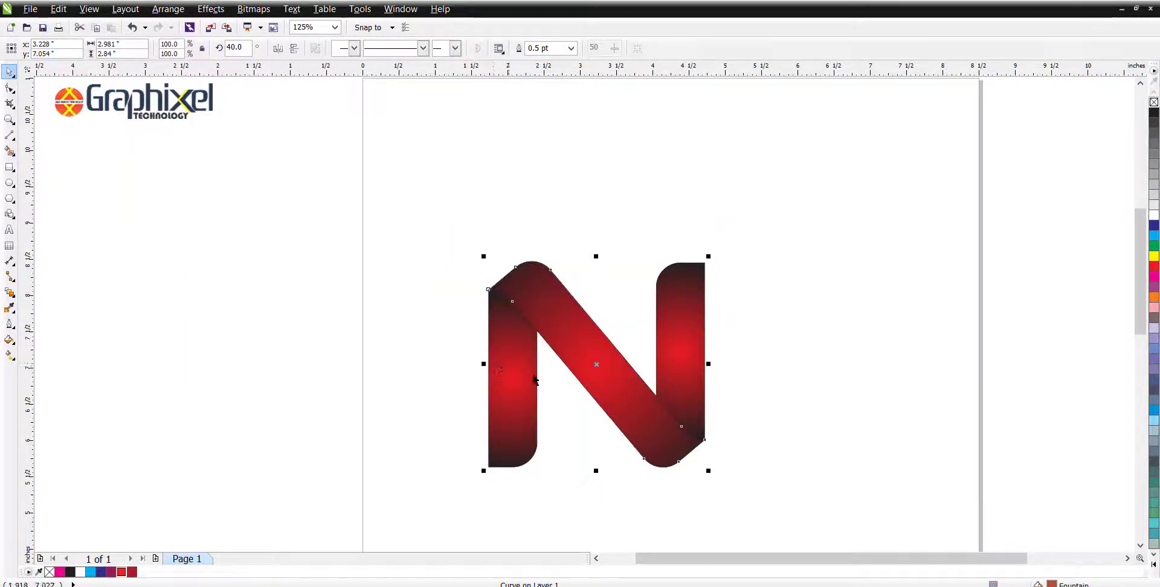
# Set the outer colour of the diagonal stem's radial fountain fill to red.
pyautogui.click(9, 357)
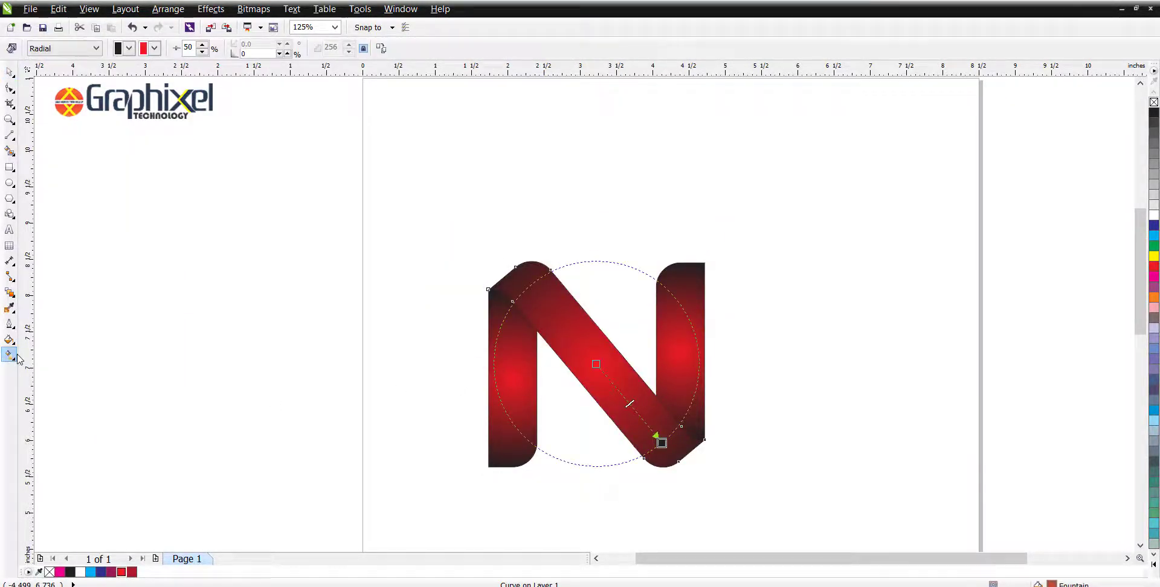
pyautogui.click(130, 49)
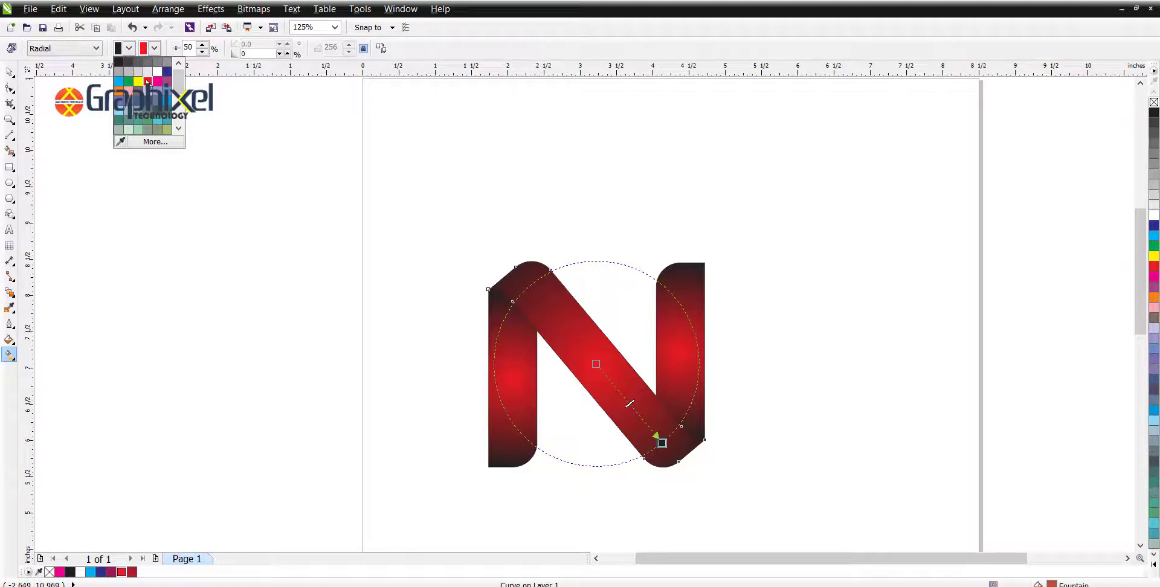
pyautogui.click(113, 575)
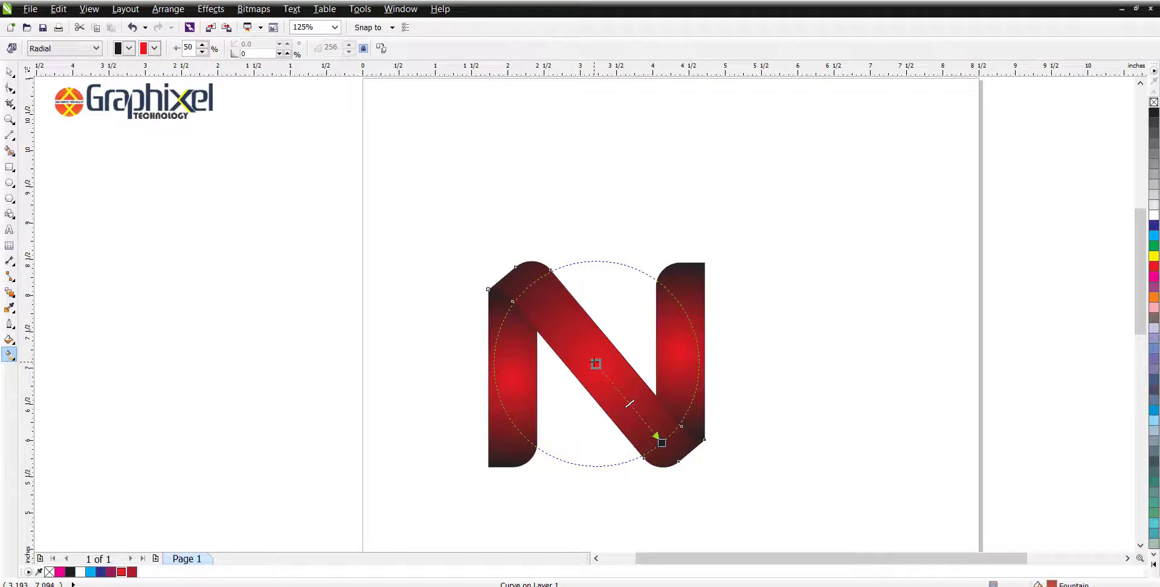
pyautogui.press('F11')
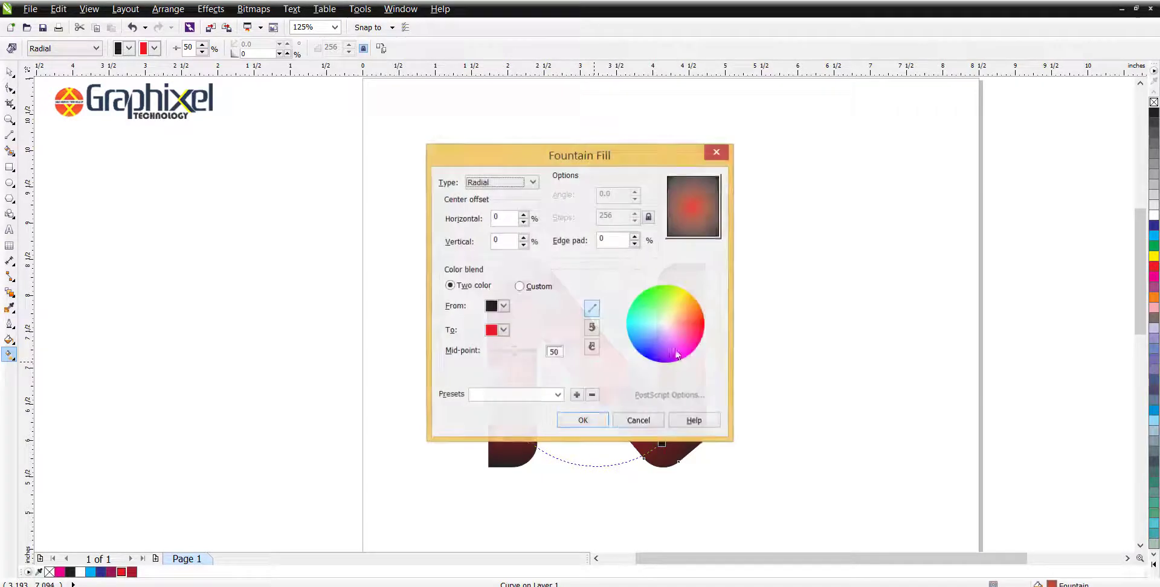
pyautogui.moveTo(568, 158); pyautogui.dragTo(326, 133)
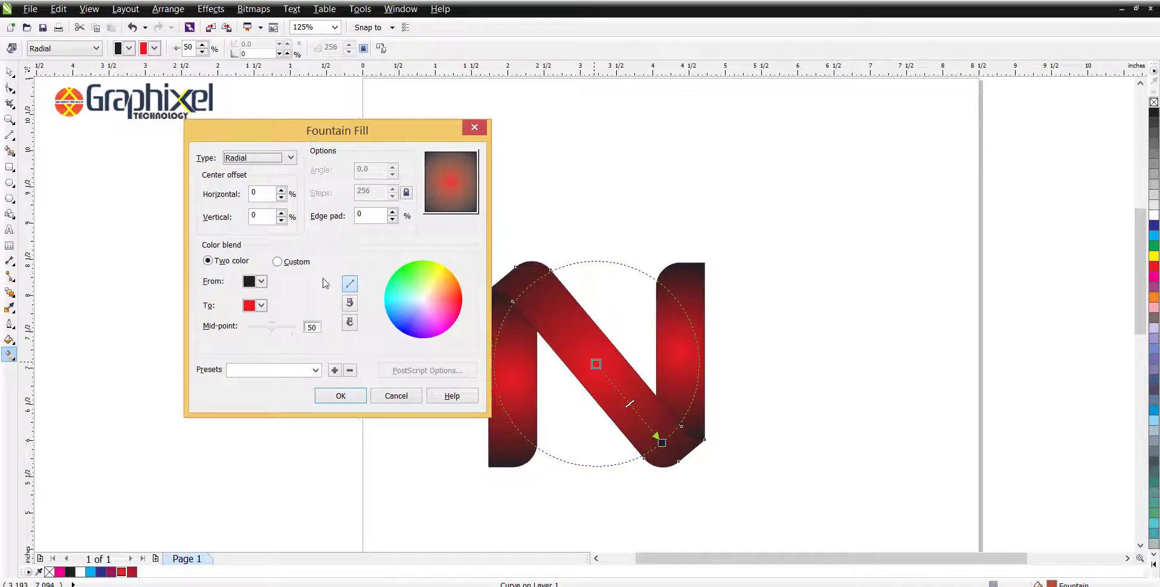
pyautogui.click(261, 281)
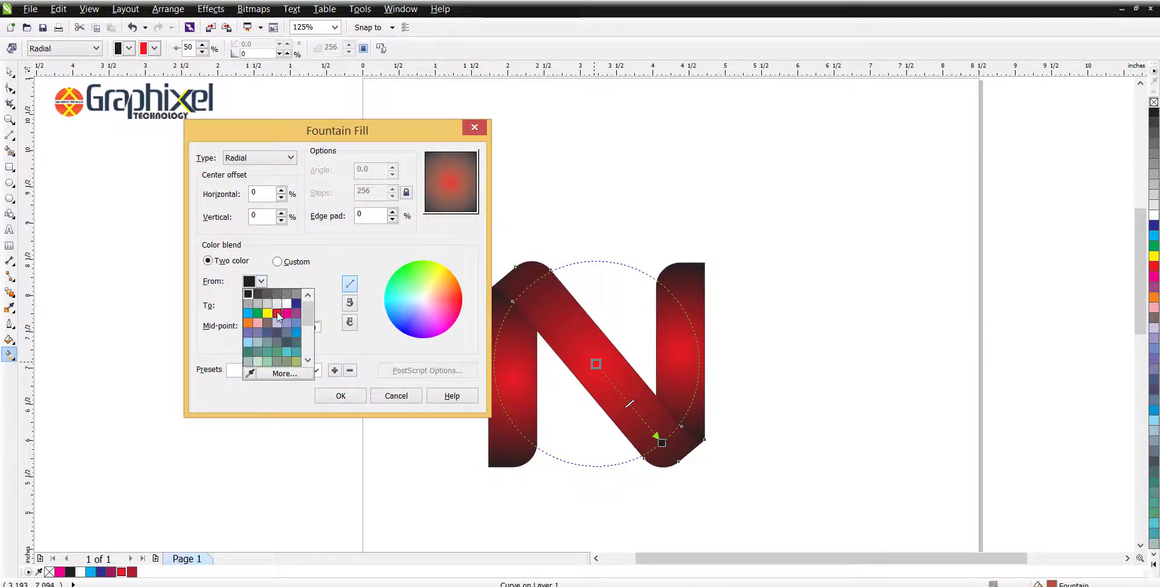
pyautogui.click(277, 313)
# Set the diagonal stem's fountain fill centre colour to black and shift its midpoint slightly toward the red end.
pyautogui.click(261, 306)
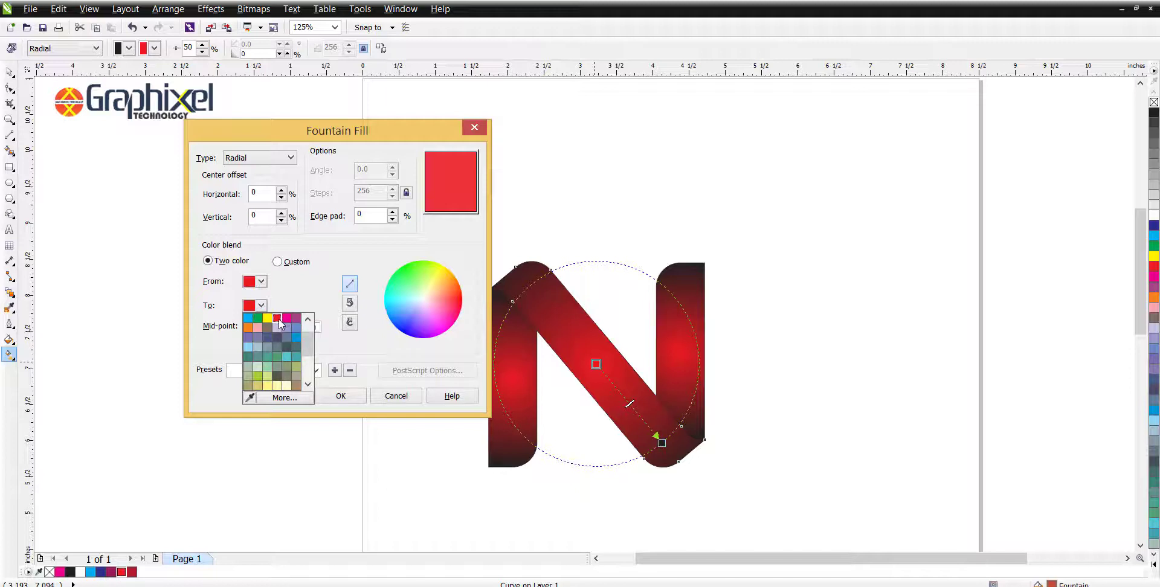
pyautogui.click(279, 320)
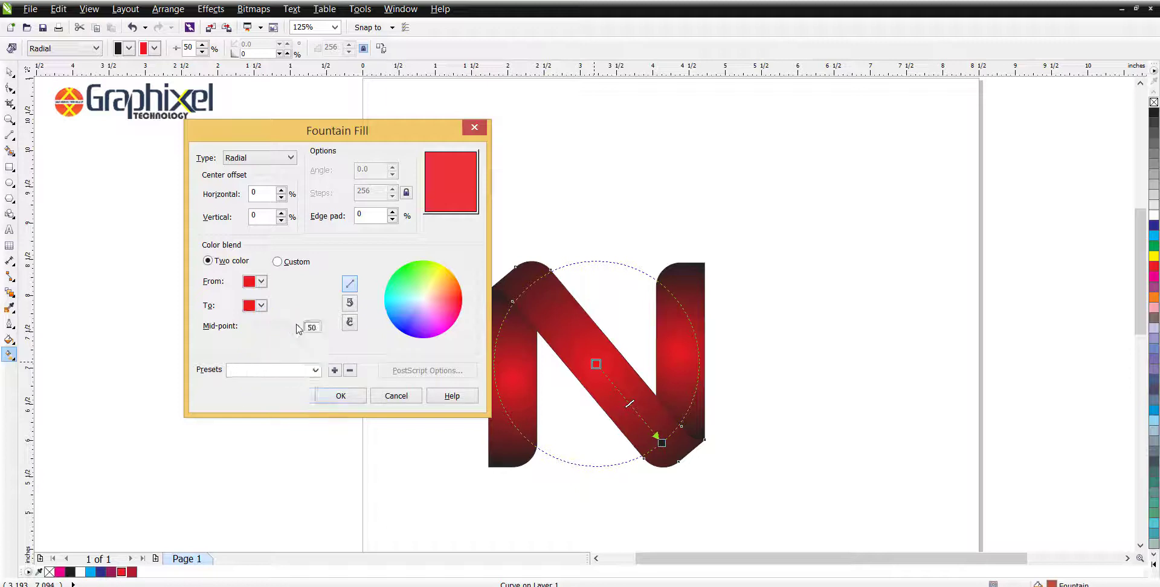
pyautogui.click(261, 306)
pyautogui.moveTo(312, 345); pyautogui.dragTo(310, 370)
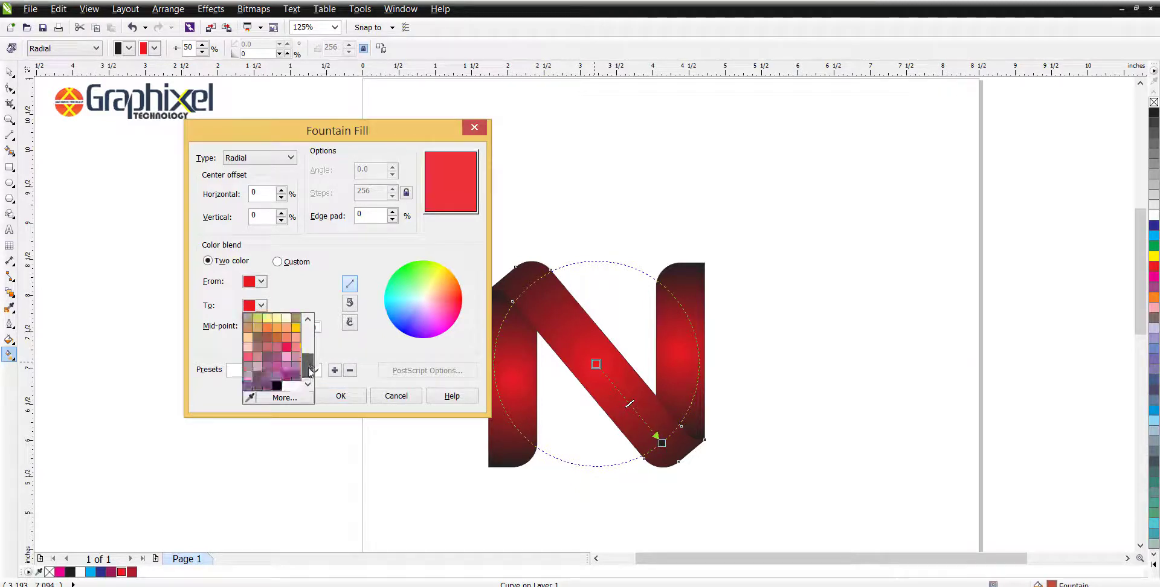
pyautogui.click(281, 387)
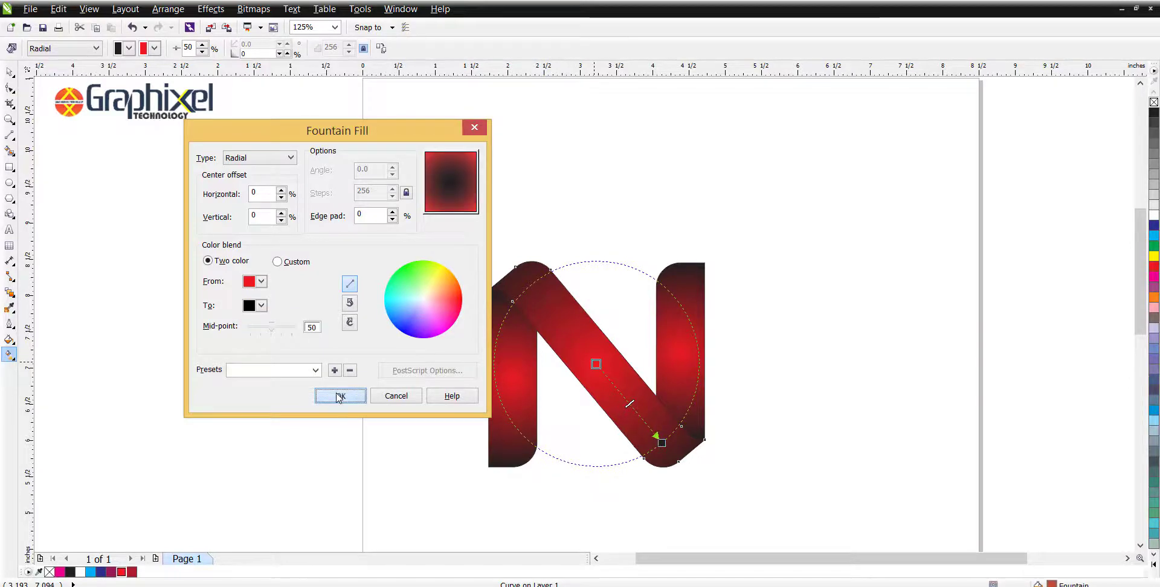
pyautogui.click(338, 396)
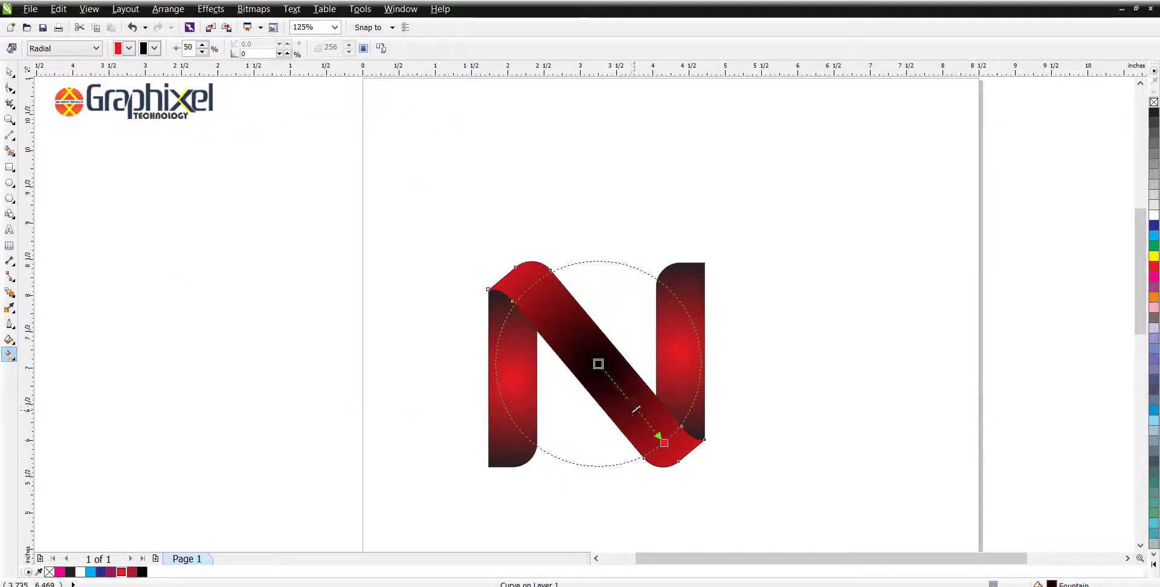
pyautogui.moveTo(636, 410); pyautogui.dragTo(641, 416)
pyautogui.click(593, 235)
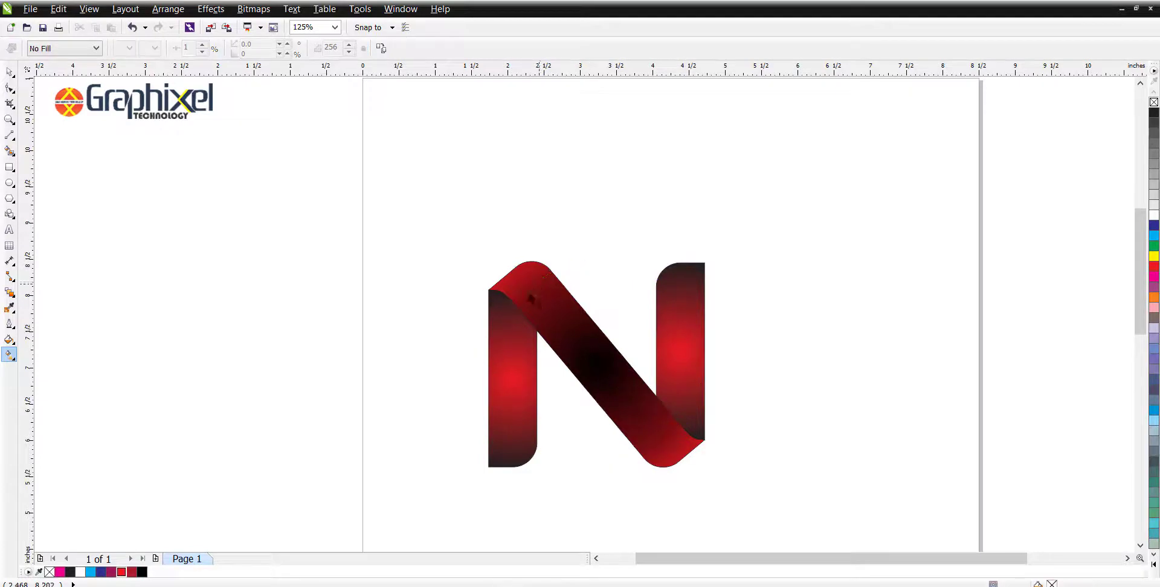
# Remove the outlines from all three stems of the N.
pyautogui.press('space')
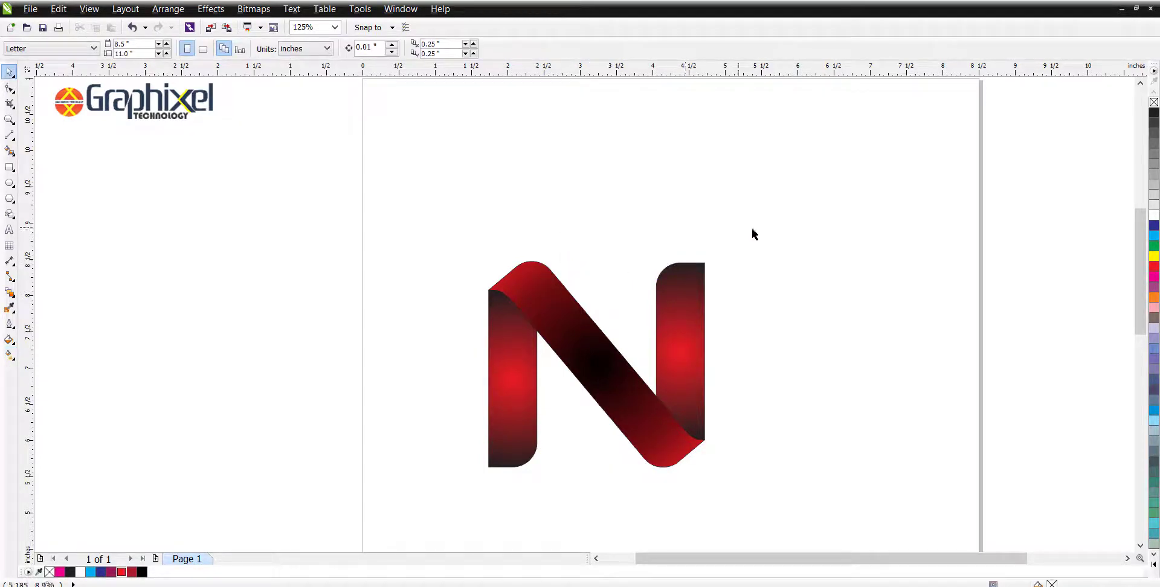
pyautogui.moveTo(753, 234); pyautogui.dragTo(452, 501)
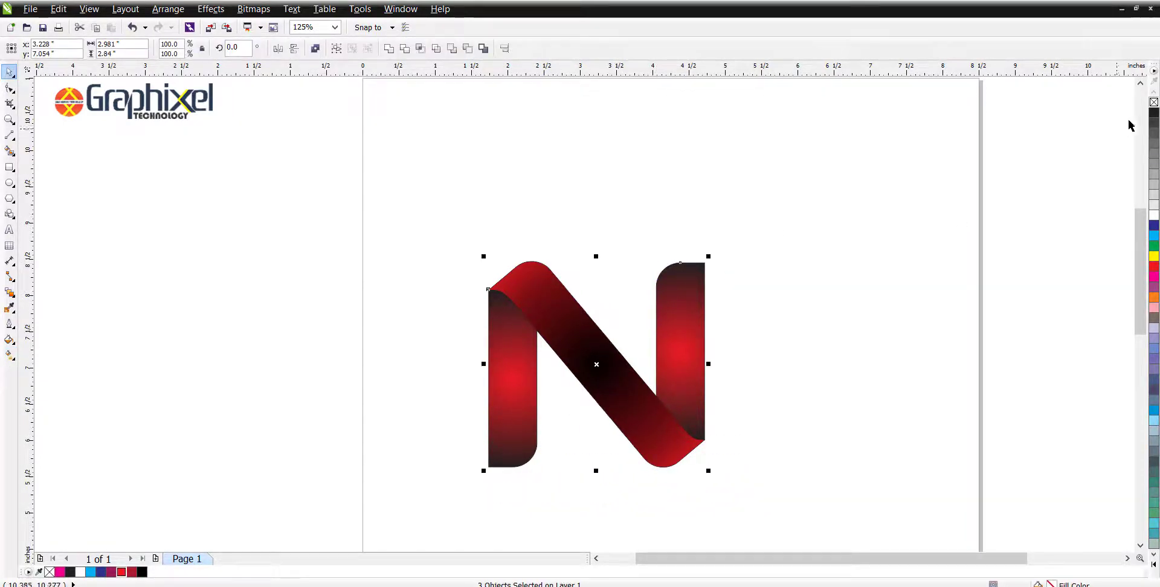
pyautogui.rightClick(1153, 104)
pyautogui.click(926, 189)
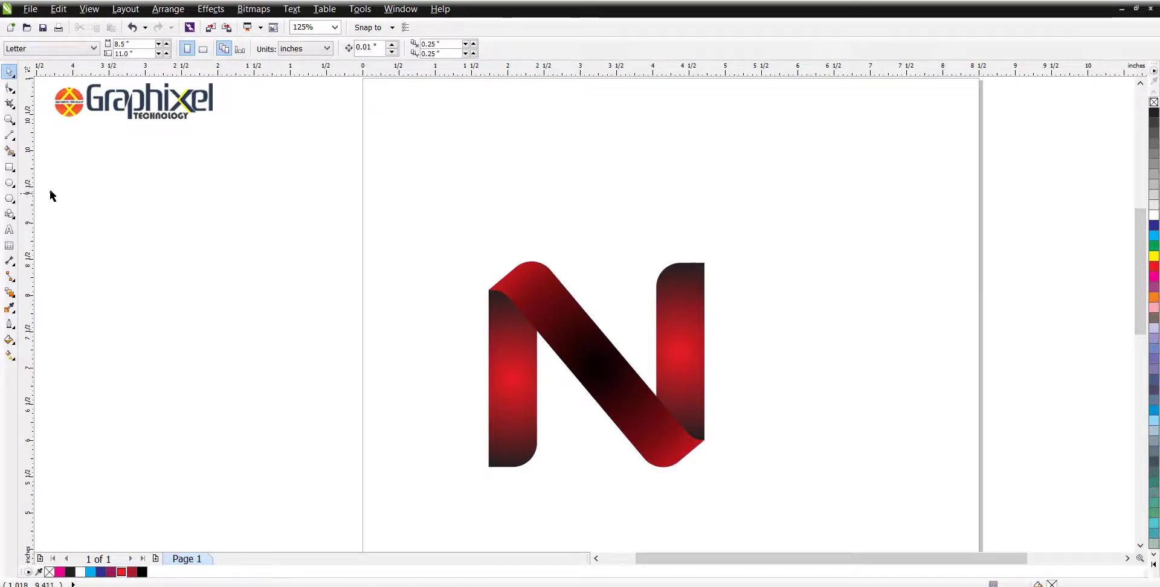
# Draw a background rectangle about 6.93 by 3.83 in around the N and give it a black-edged, white-centred radial fill.
pyautogui.click(9, 168)
pyautogui.moveTo(342, 226); pyautogui.dragTo(846, 502)
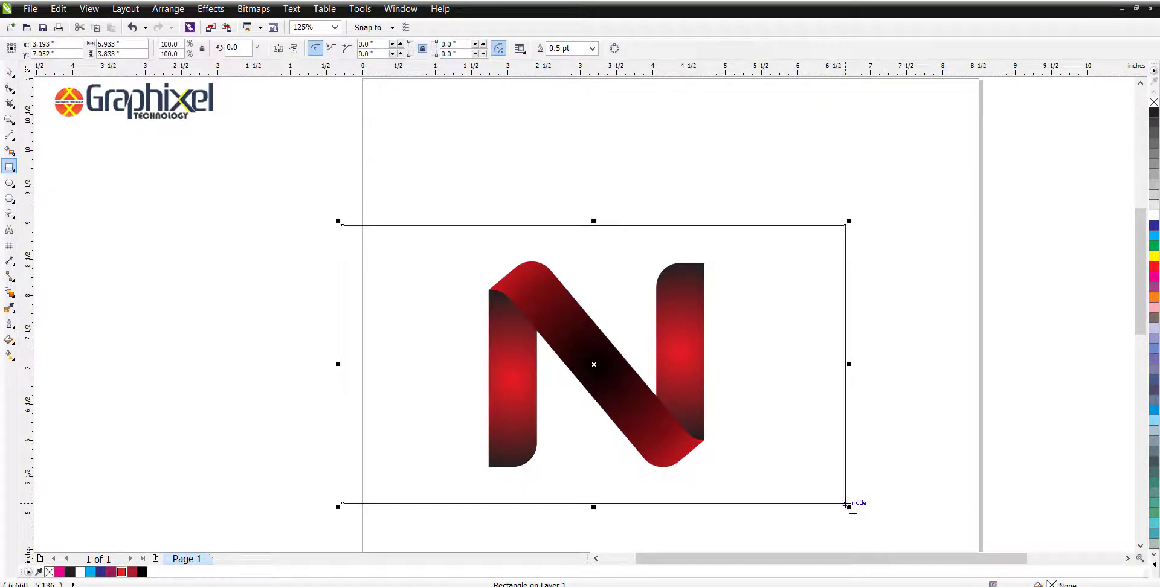
pyautogui.press('space')
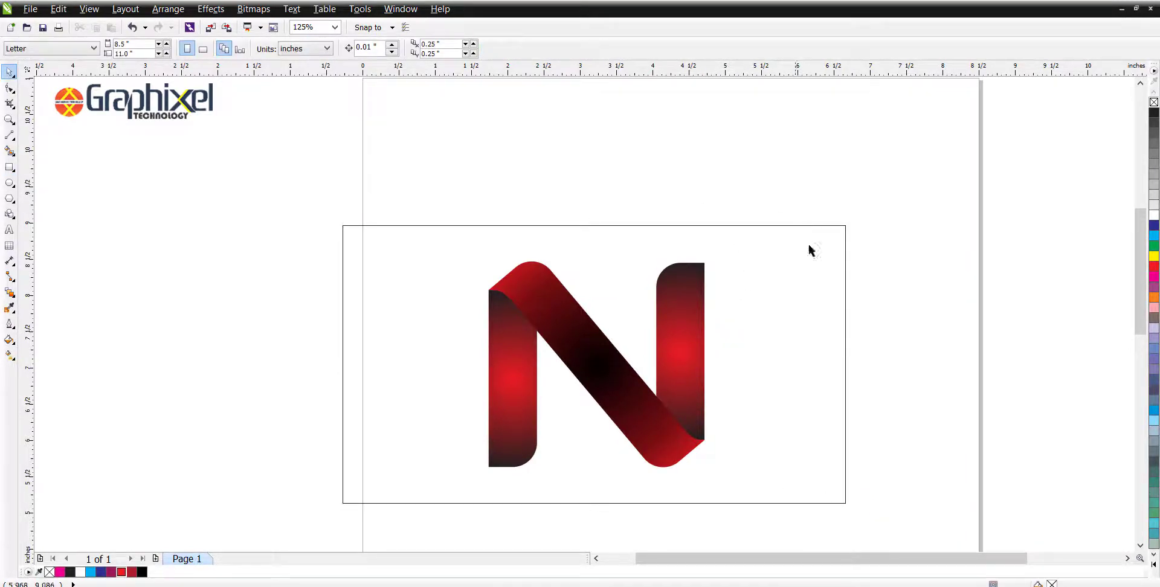
pyautogui.click(11, 354)
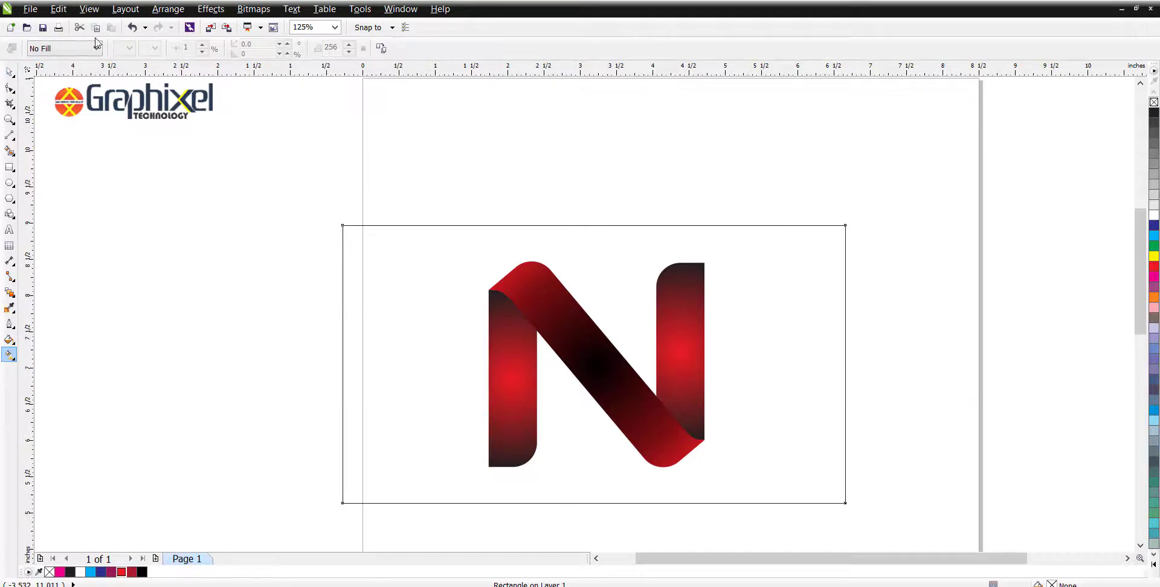
pyautogui.click(63, 48)
pyautogui.click(41, 91)
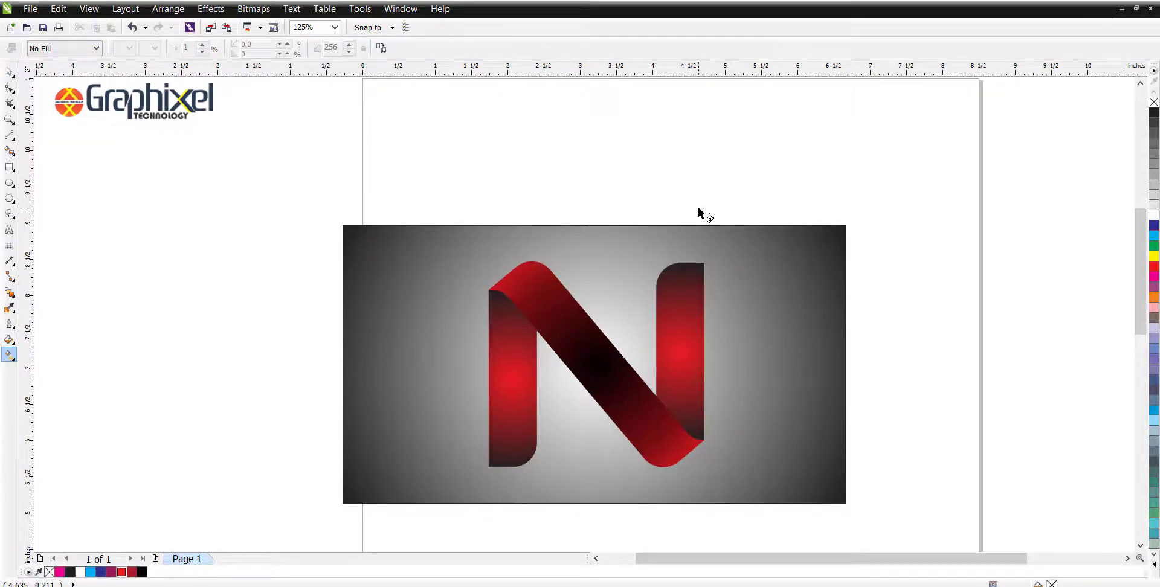
pyautogui.press('space')
# Make a vertically mirrored copy of the N's three stems directly below the original and group the copy.
pyautogui.click(743, 214)
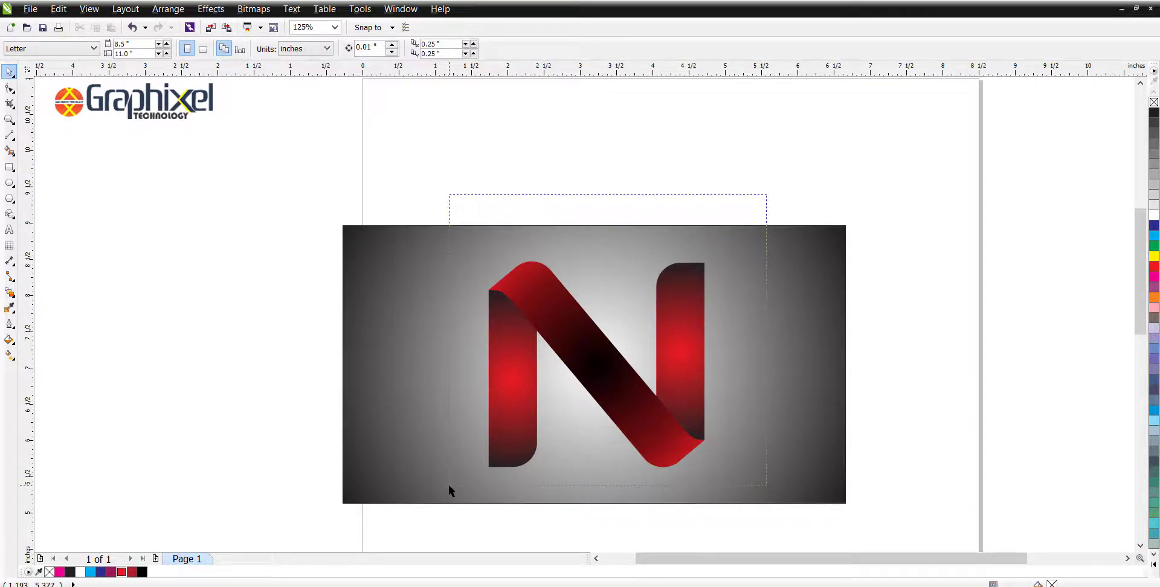
pyautogui.moveTo(449, 491); pyautogui.dragTo(450, 490)
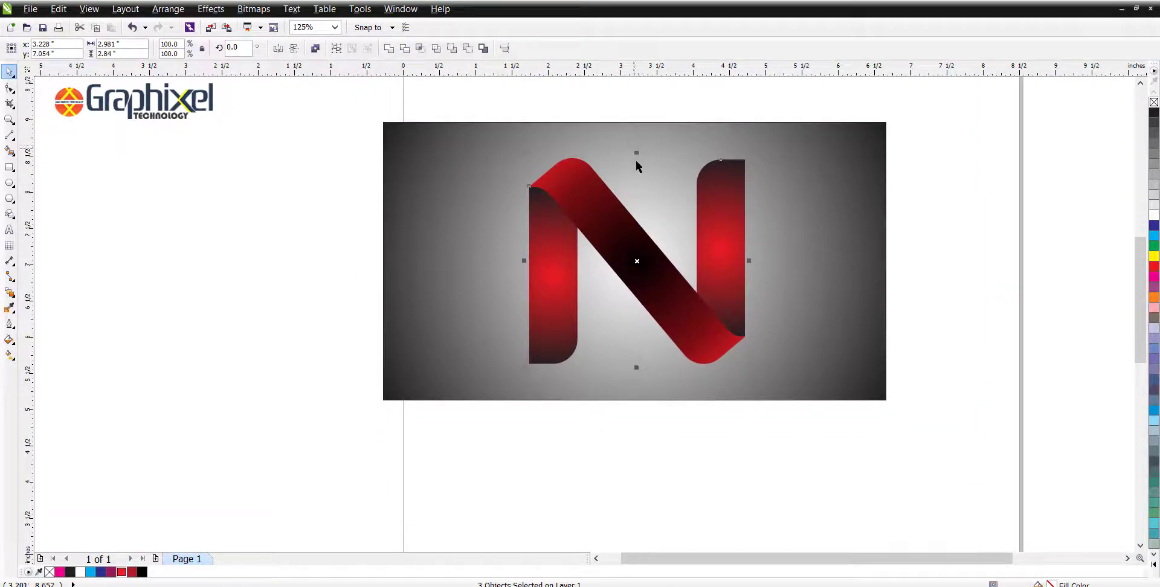
pyautogui.moveTo(636, 173); pyautogui.dragTo(634, 384)
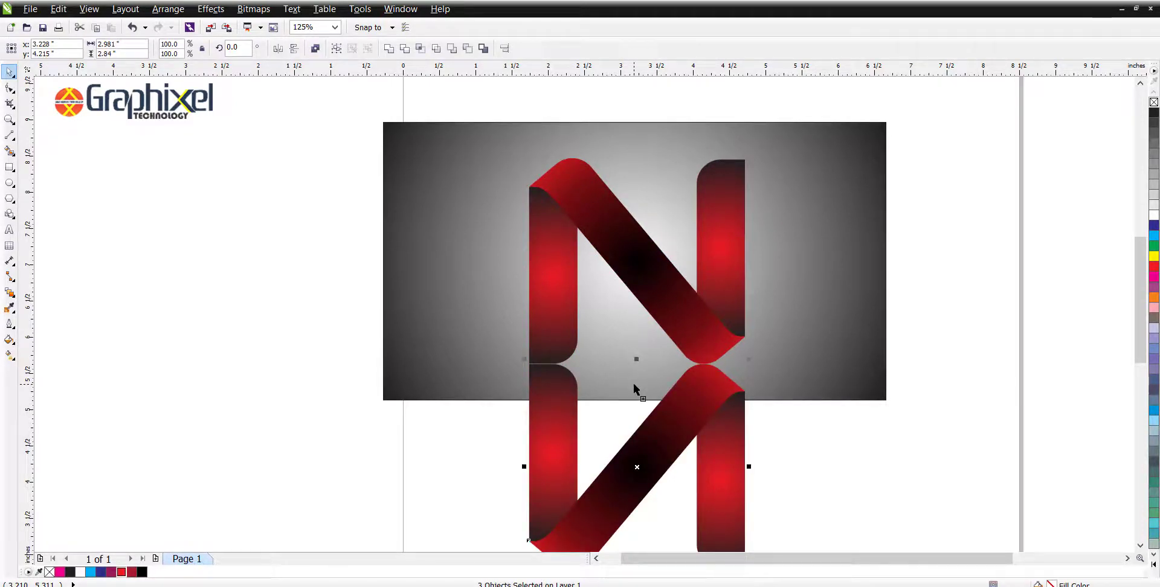
pyautogui.hotkey('ctrl', 'g')
# Try a downward linear transparency on the grouped reflection.
pyautogui.moveTo(292, 297); pyautogui.dragTo(313, 249)
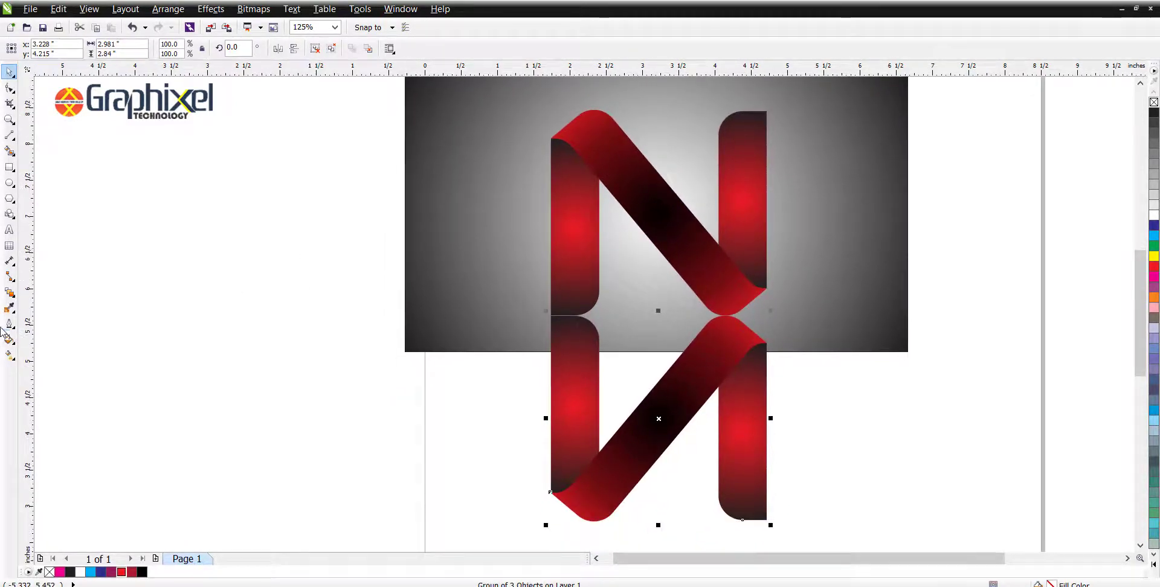
pyautogui.click(15, 297)
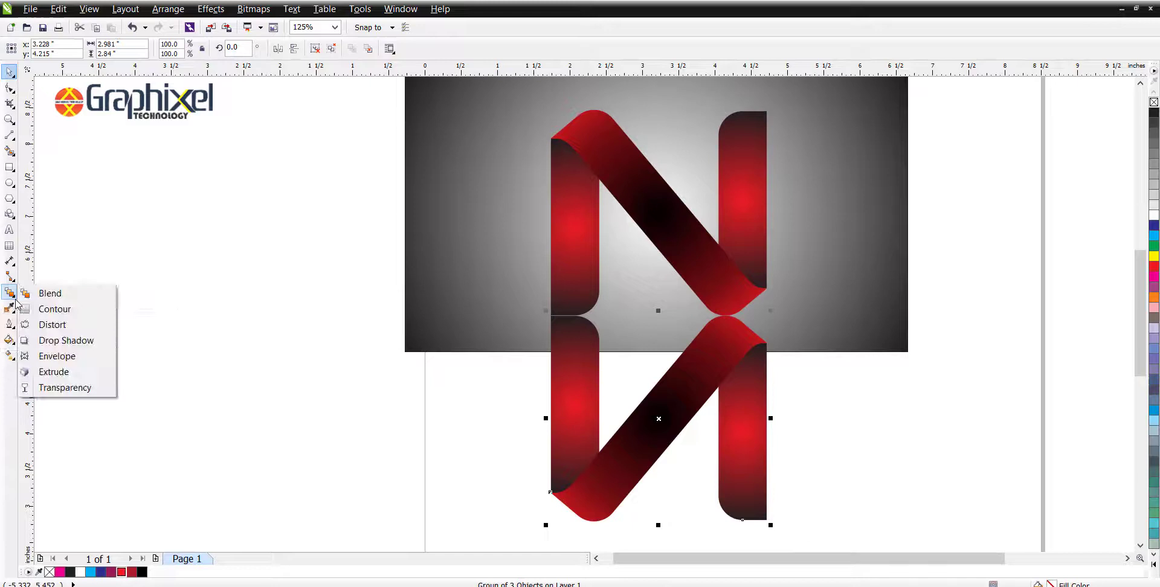
pyautogui.click(47, 388)
pyautogui.moveTo(651, 310); pyautogui.dragTo(652, 358)
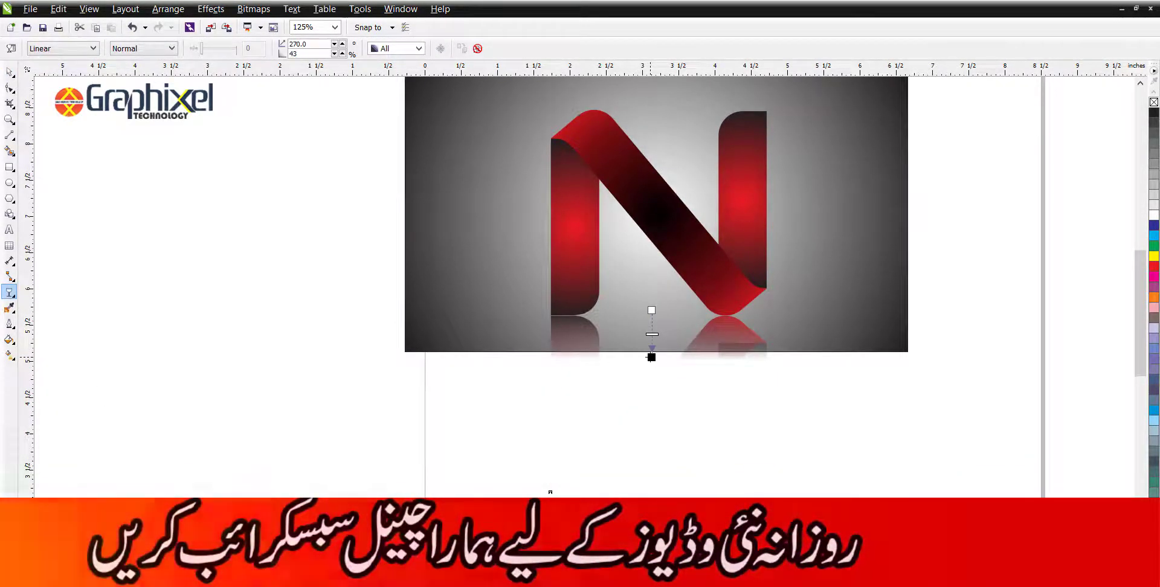
pyautogui.moveTo(652, 357); pyautogui.dragTo(652, 351)
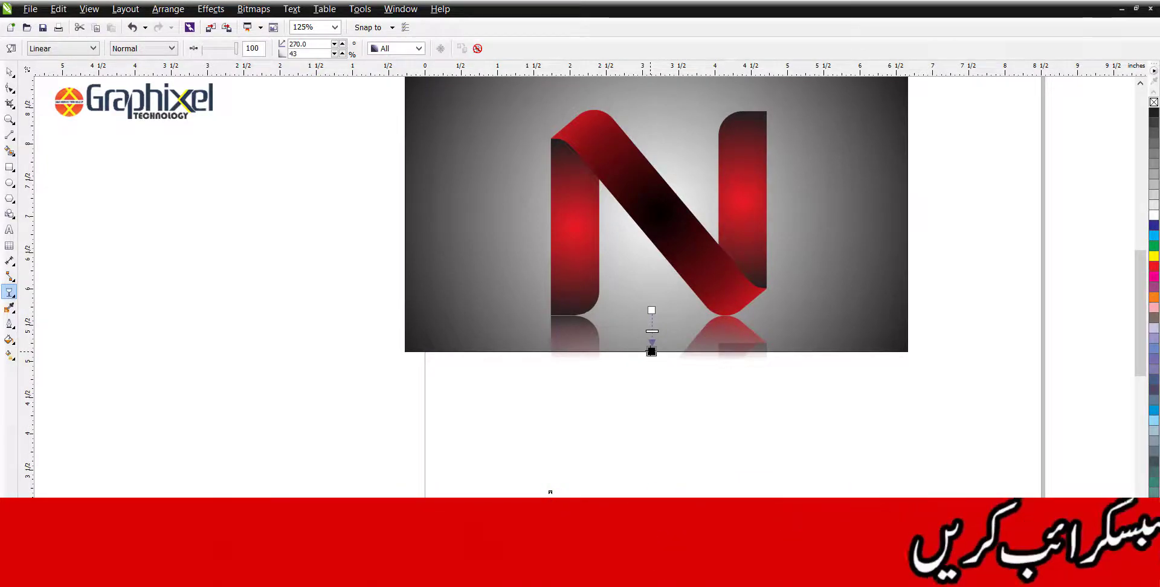
pyautogui.hotkey('ctrl', 'z')
pyautogui.hotkey('ctrl', 'z')
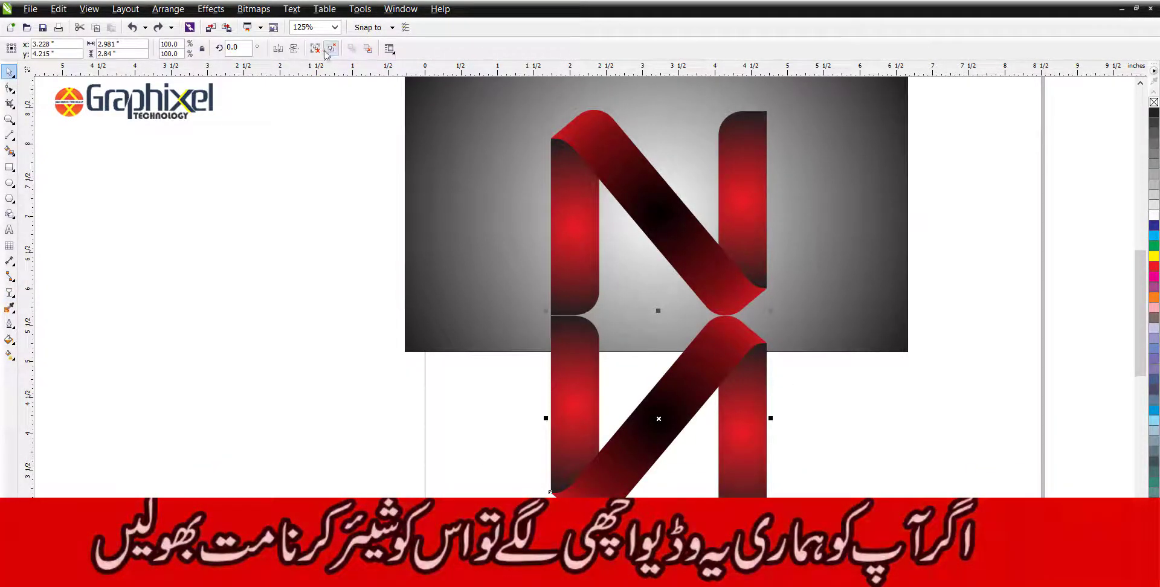
# Ungroup and weld the mirrored stems, and fade the reflection out toward the rectangle's lower edge with a linear transparency.
pyautogui.click(332, 48)
pyautogui.click(388, 48)
pyautogui.click(10, 292)
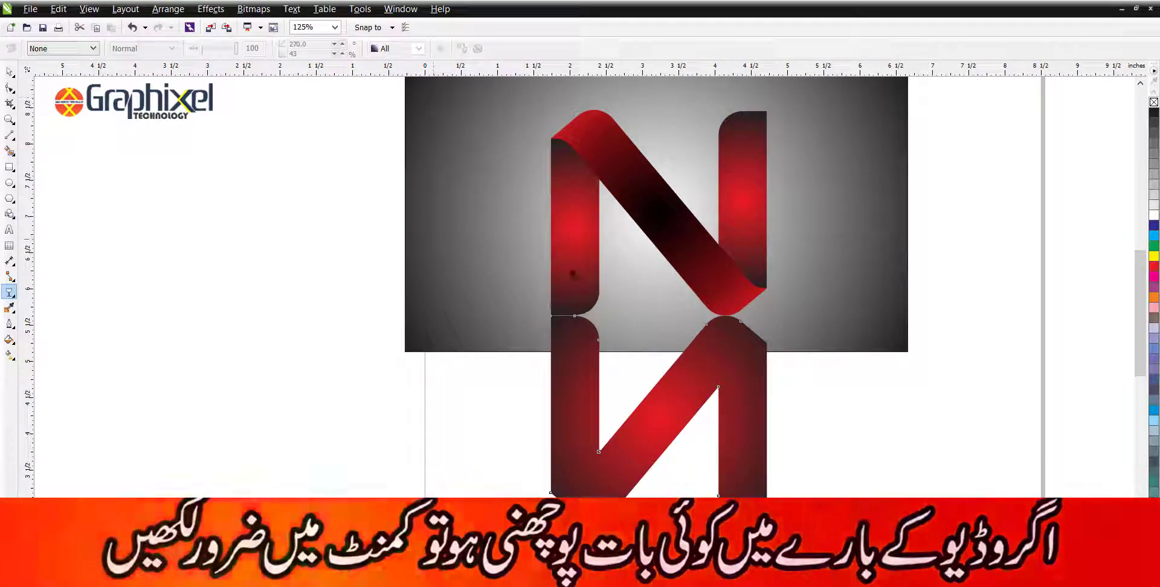
pyautogui.moveTo(652, 318); pyautogui.dragTo(656, 348)
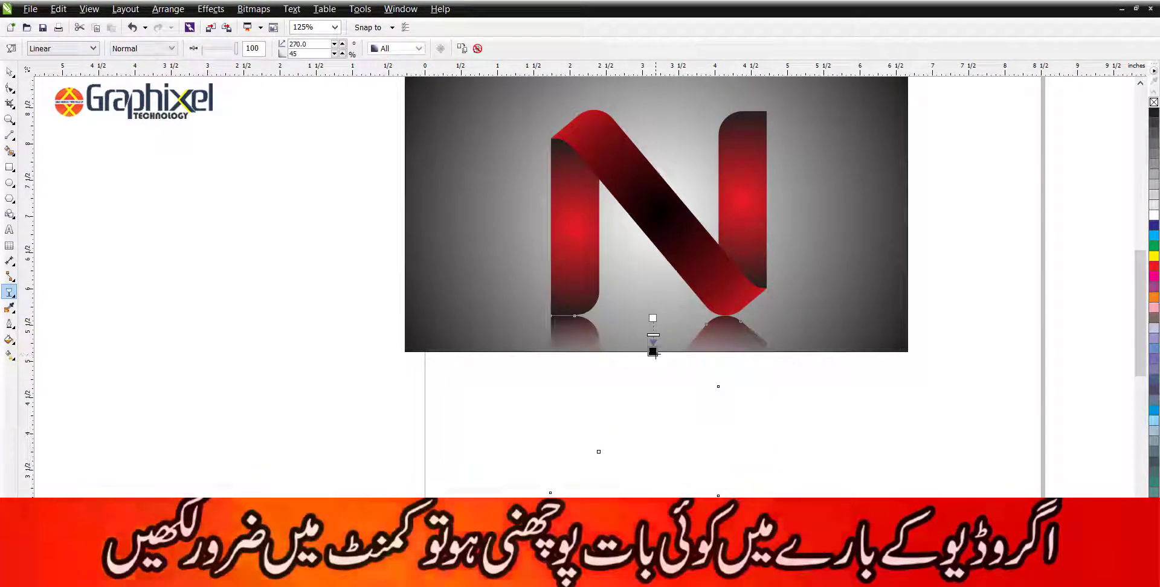
# Try nudging the N's stems and the reflection upward together.
pyautogui.press('space')
pyautogui.keyDown('shift'); pyautogui.click(701, 272); pyautogui.keyUp('shift')
pyautogui.press('Up')
pyautogui.press('Up')
pyautogui.press('Up')
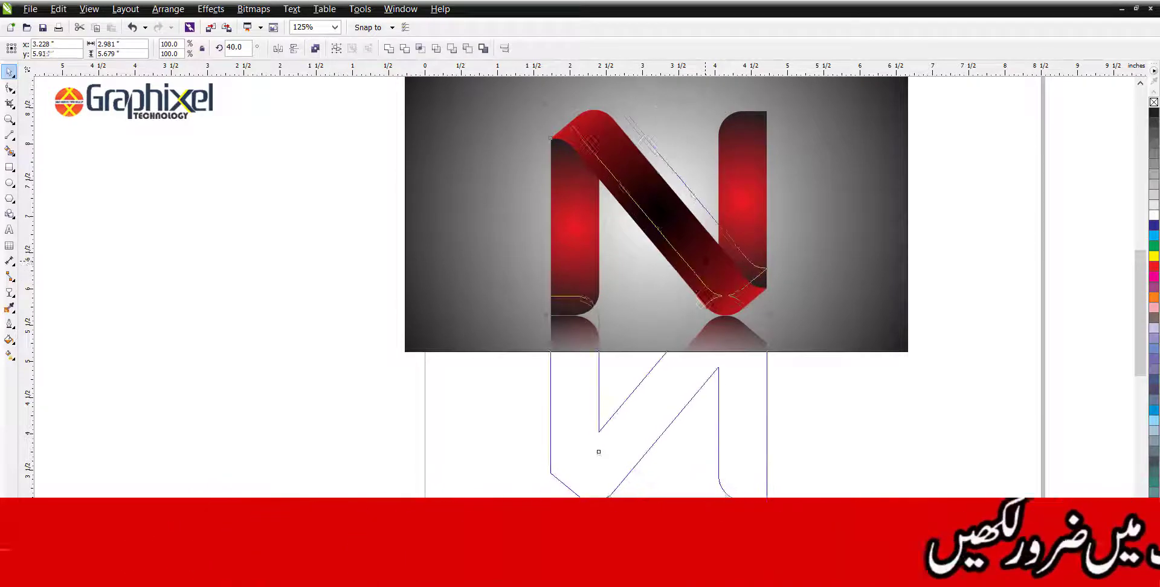
pyautogui.hotkey('ctrl', 'z')
pyautogui.hotkey('ctrl', 'z')
pyautogui.hotkey('ctrl', 'z')
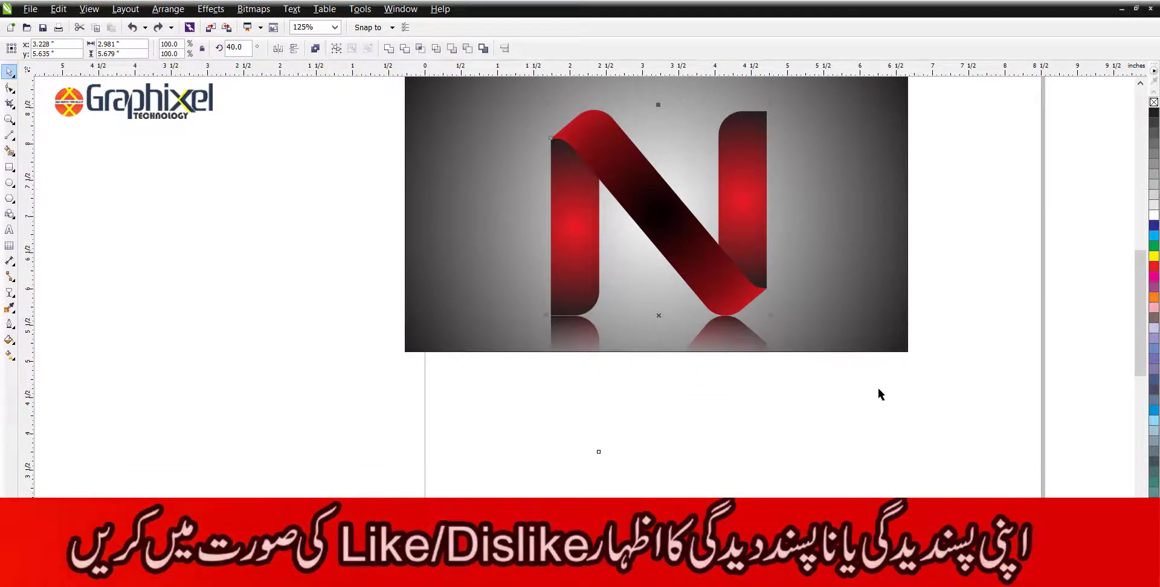
# Group the upright N's three stems and nudge the N together with its reflection up about 0.03 in.
pyautogui.click(873, 367)
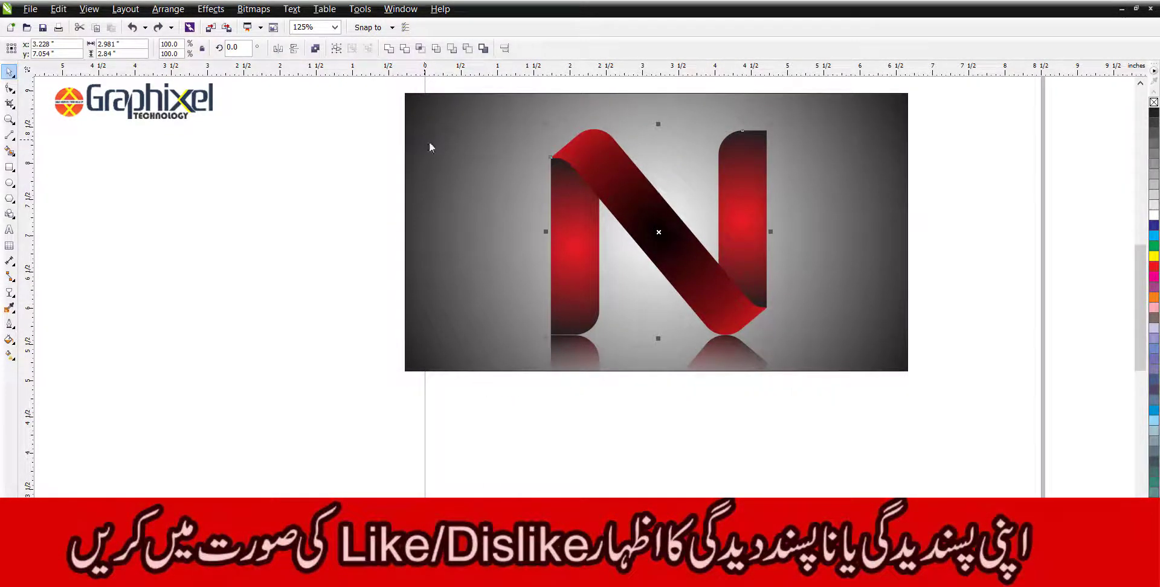
pyautogui.keyDown('ctrl'); pyautogui.click(728, 299); pyautogui.keyUp('ctrl')
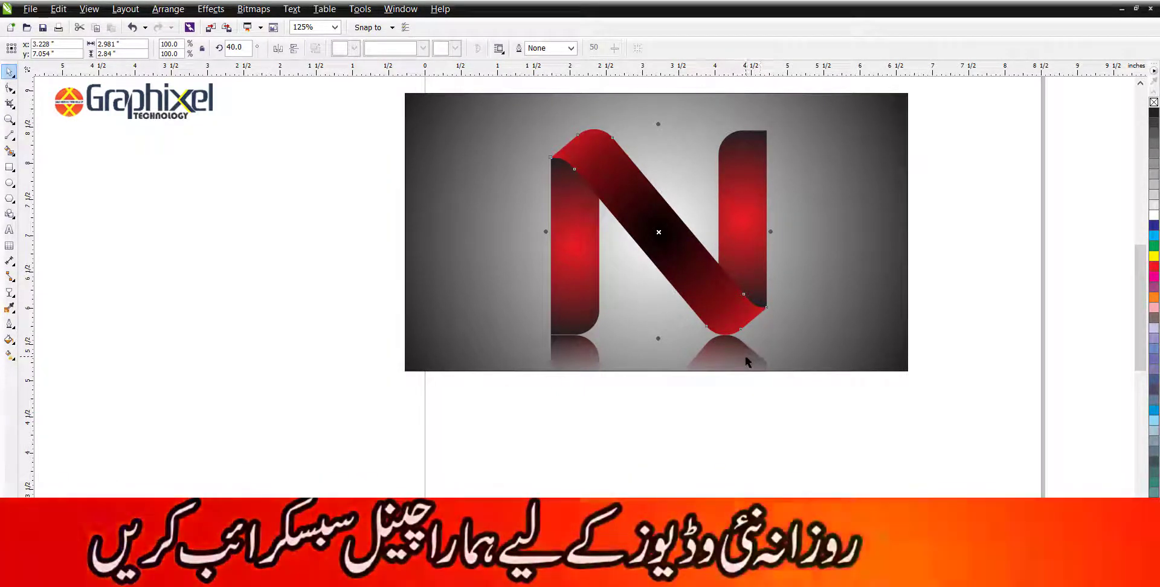
pyautogui.click(757, 322)
pyautogui.keyDown('shift'); pyautogui.click(743, 361); pyautogui.keyUp('shift')
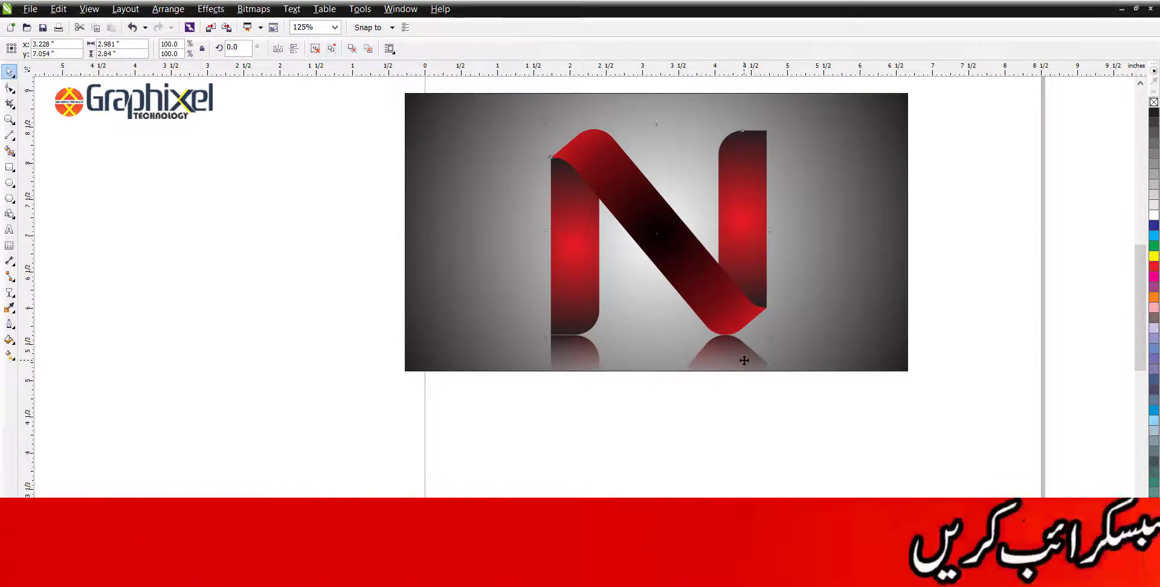
pyautogui.press('Up')
pyautogui.press('Up')
pyautogui.press('Up')
pyautogui.press('Up')
pyautogui.press('Up')
pyautogui.press('Up')
pyautogui.press('Up')
pyautogui.press('Up')
pyautogui.press('Up')
pyautogui.press('Up')
pyautogui.press('Up')
pyautogui.press('Up')
pyautogui.press('Up')
pyautogui.press('Up')
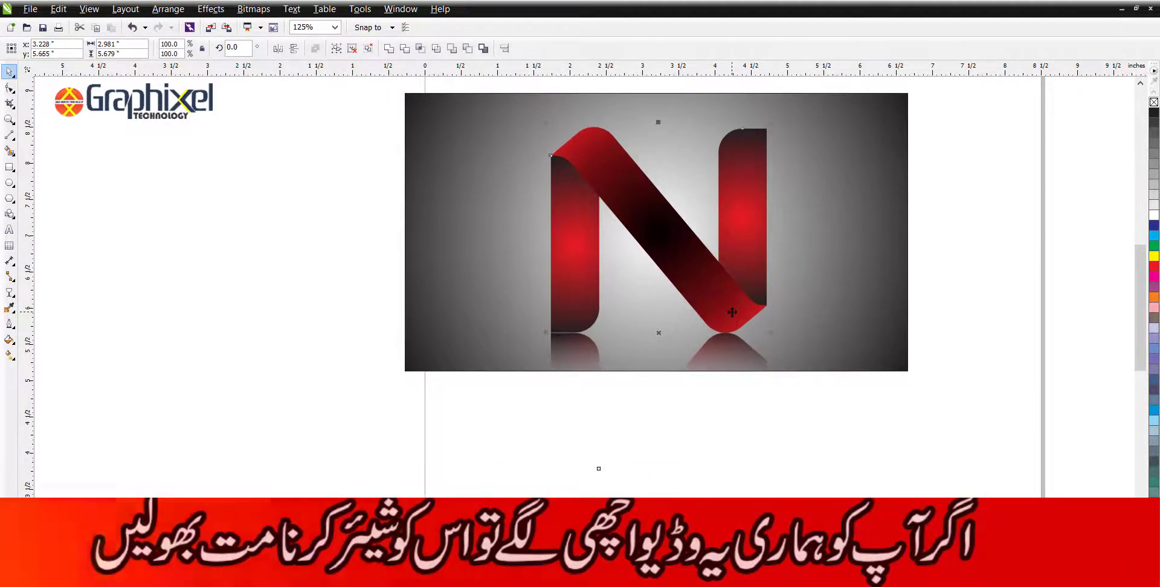
# Nudge the N together with its reflection up about 0.19 in on the grey rectangle.
pyautogui.press('Up')
pyautogui.press('Up')
pyautogui.press('Up')
pyautogui.press('Up')
pyautogui.press('Up')
pyautogui.press('Up')
pyautogui.press('Up')
pyautogui.press('Up')
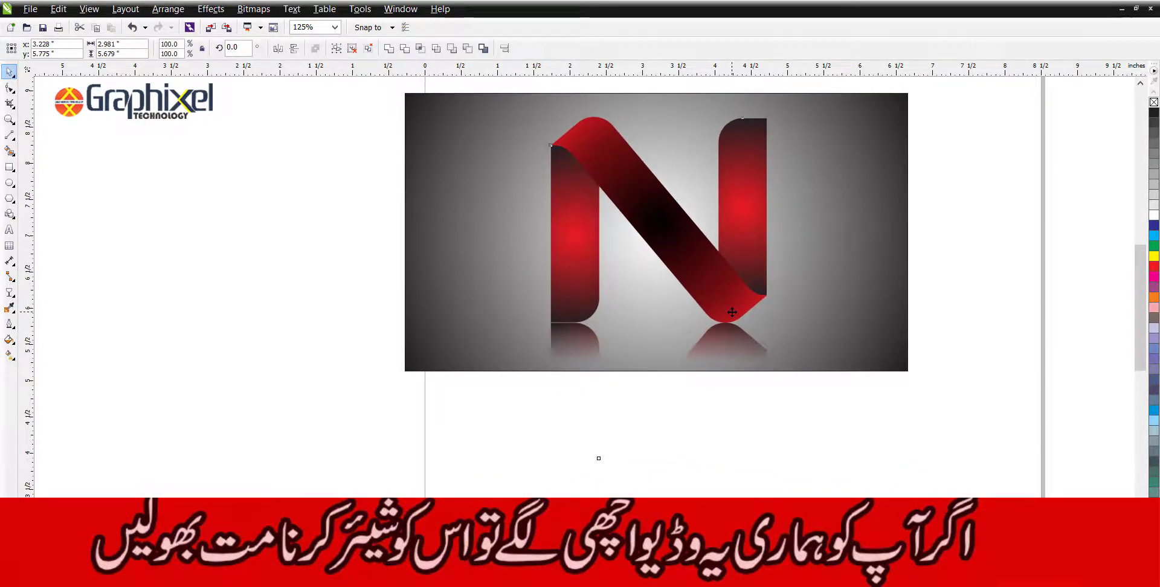
# Lengthen the reflection's linear transparency, starting it higher above the N's base and ending it just below the rectangle's lower edge.
pyautogui.scroll(-2, 728, 330)
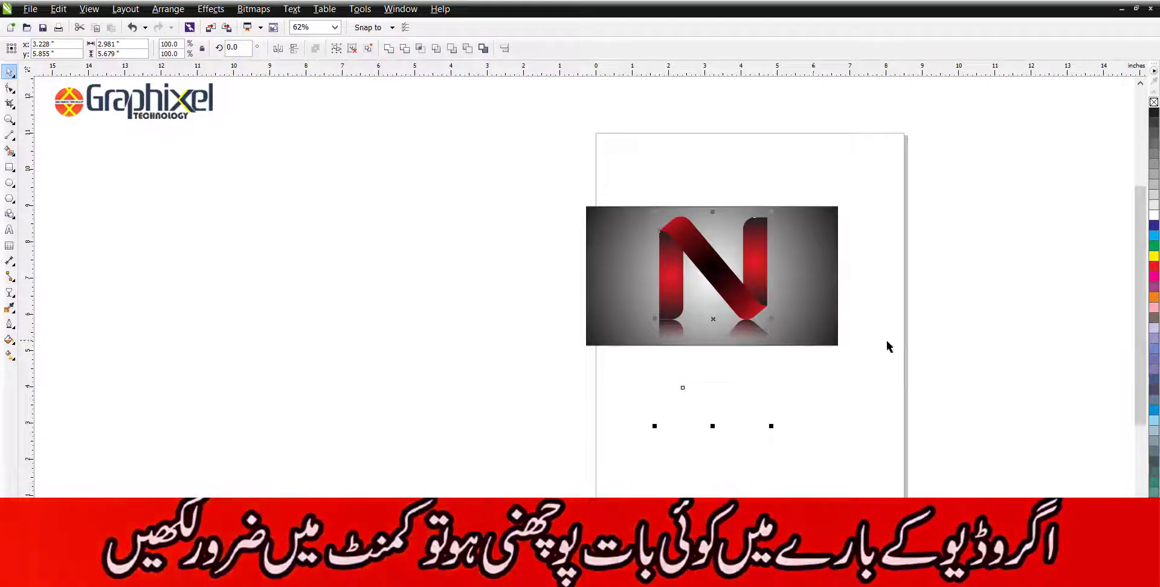
pyautogui.click(9, 292)
pyautogui.moveTo(711, 321); pyautogui.dragTo(710, 337)
pyautogui.scroll(4, 710, 352)
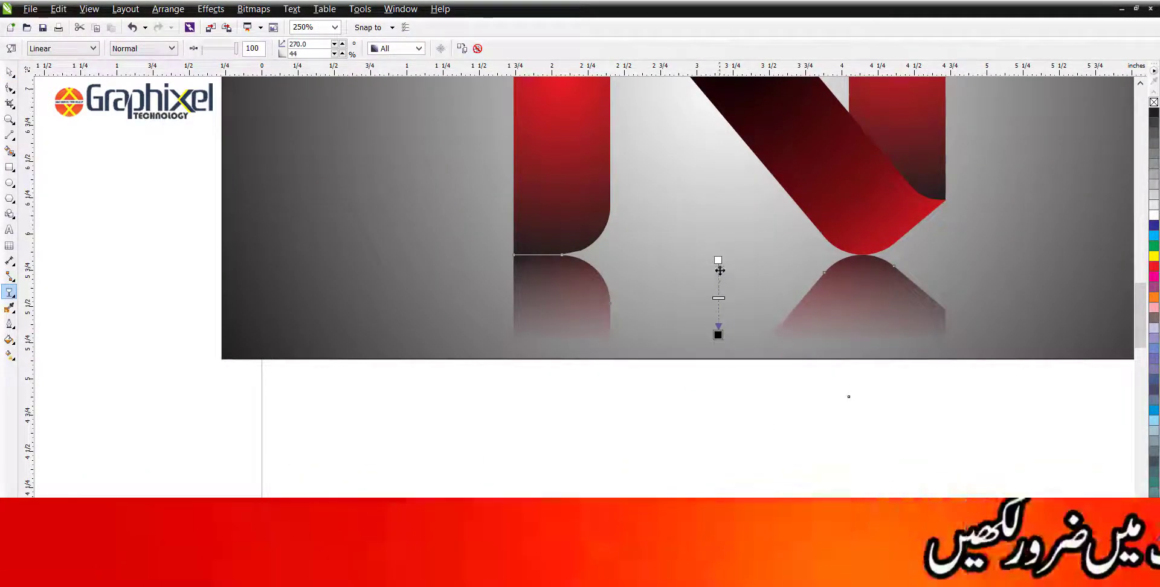
pyautogui.moveTo(719, 260); pyautogui.dragTo(720, 206)
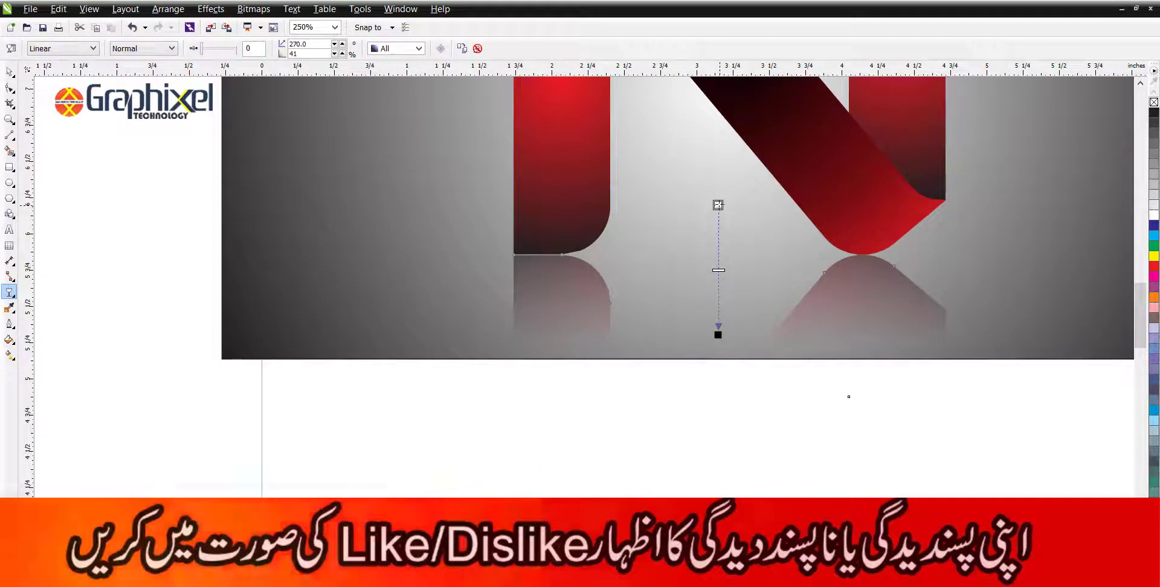
pyautogui.press('space')
pyautogui.scroll(-2, 798, 305)
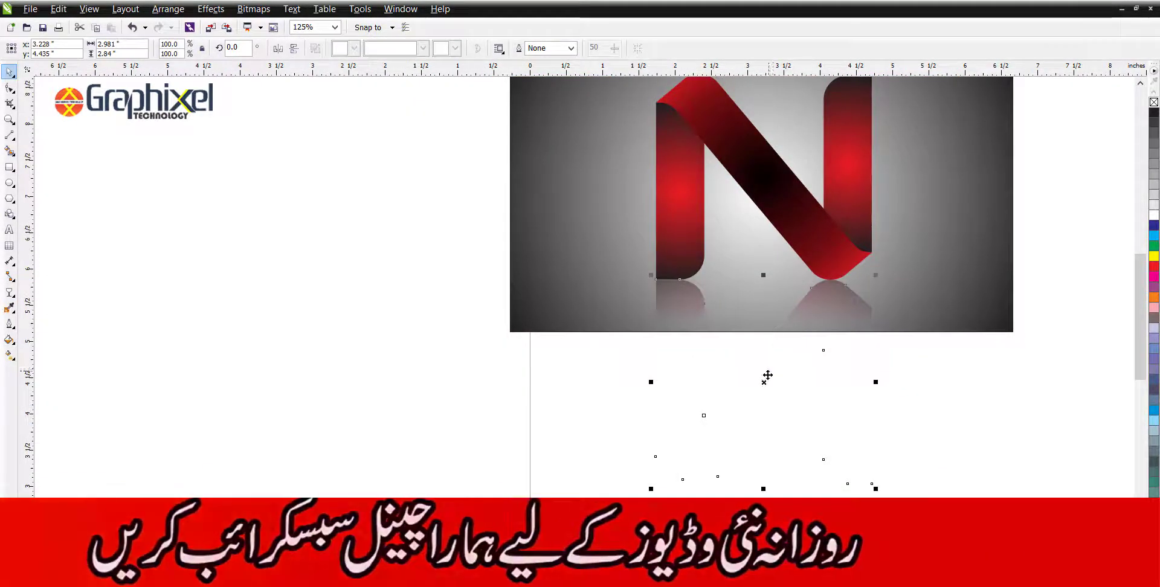
pyautogui.press('space')
pyautogui.moveTo(758, 320); pyautogui.dragTo(758, 336)
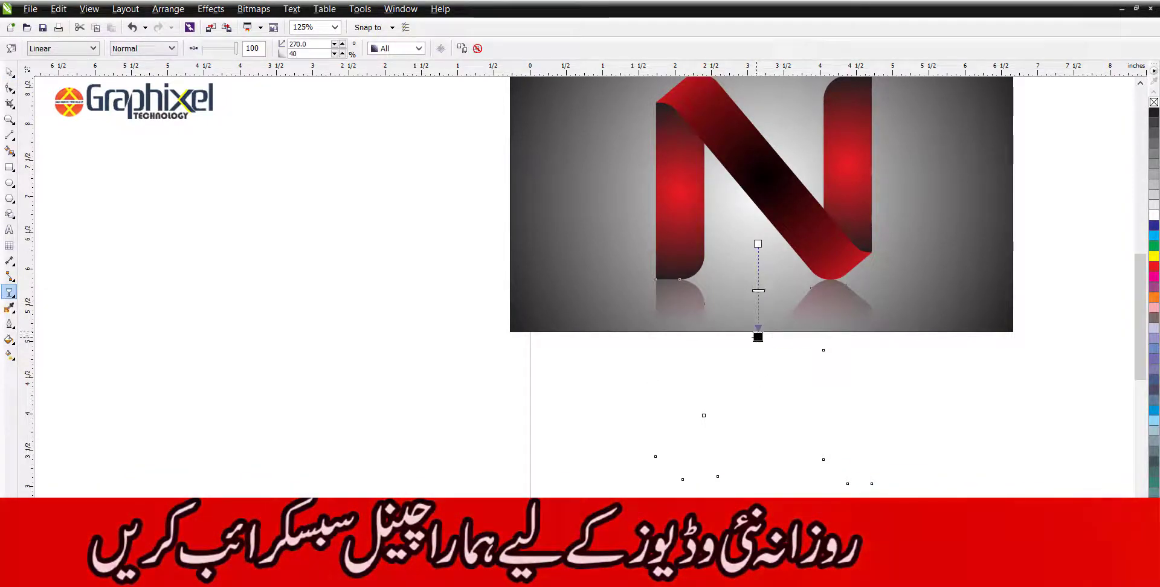
pyautogui.click(848, 358)
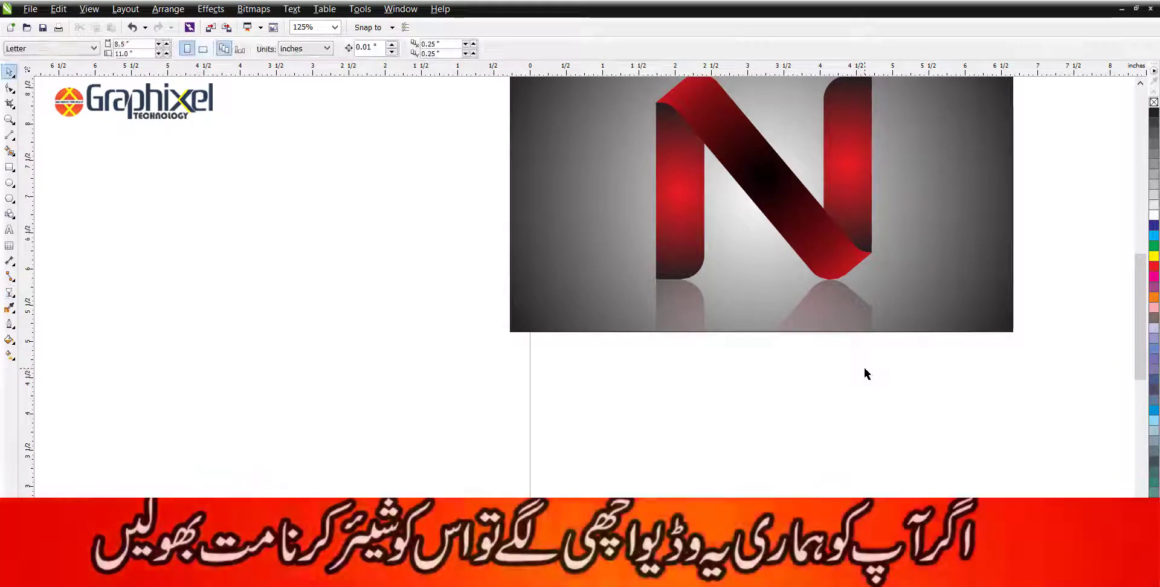
# PowerClip the faded reflection inside the grey background rectangle.
pyautogui.press('space')
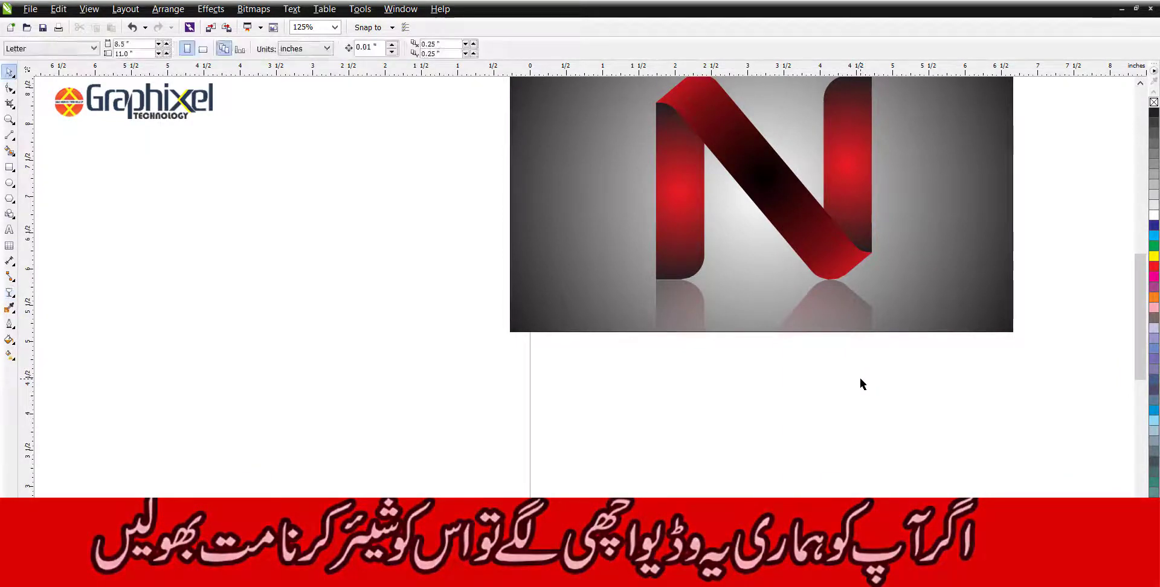
pyautogui.click(836, 313)
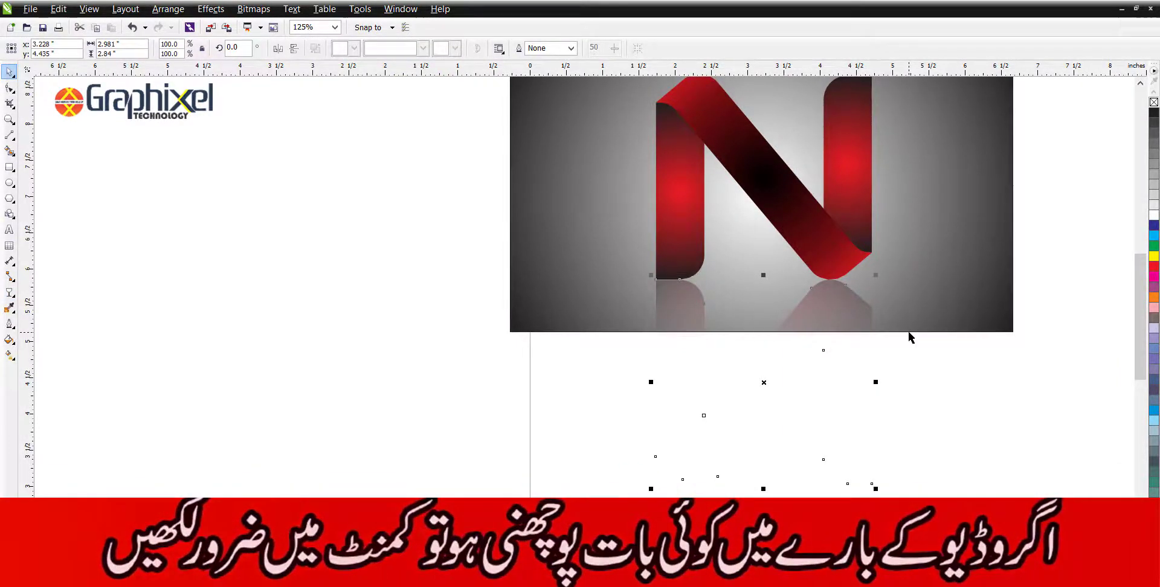
pyautogui.hotkey('alt', 'c')
pyautogui.press('w')
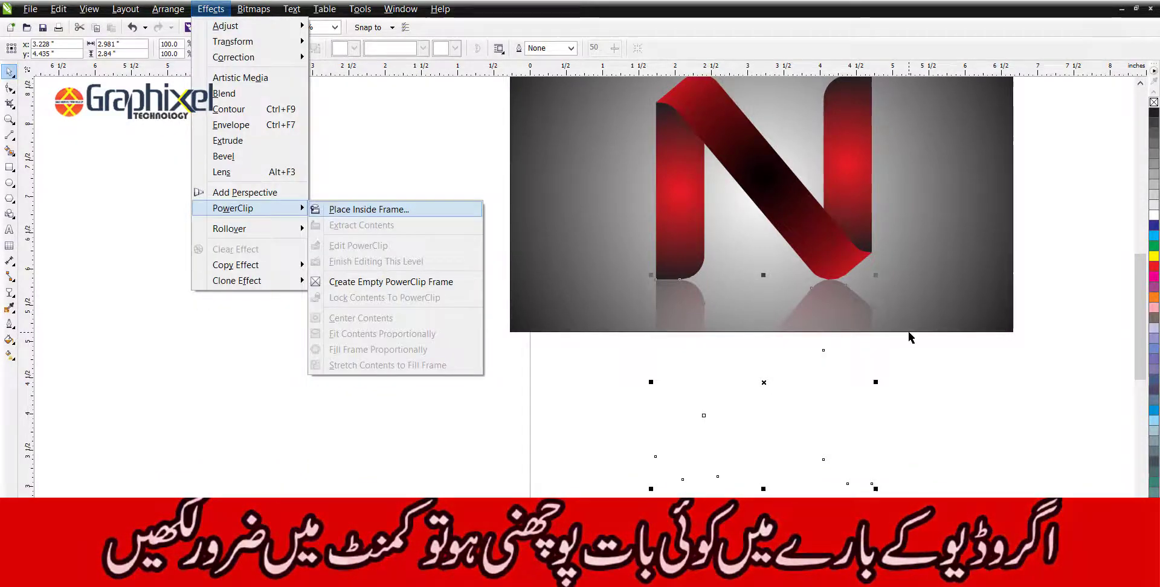
pyautogui.press('p')
pyautogui.click(928, 292)
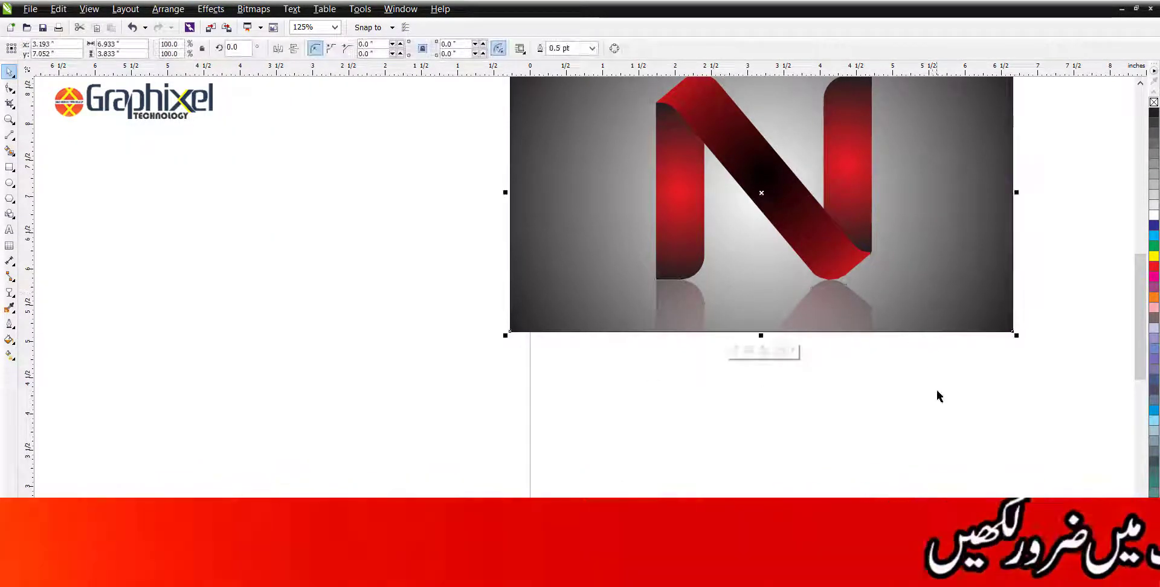
pyautogui.click(937, 392)
pyautogui.scroll(-2, 843, 334)
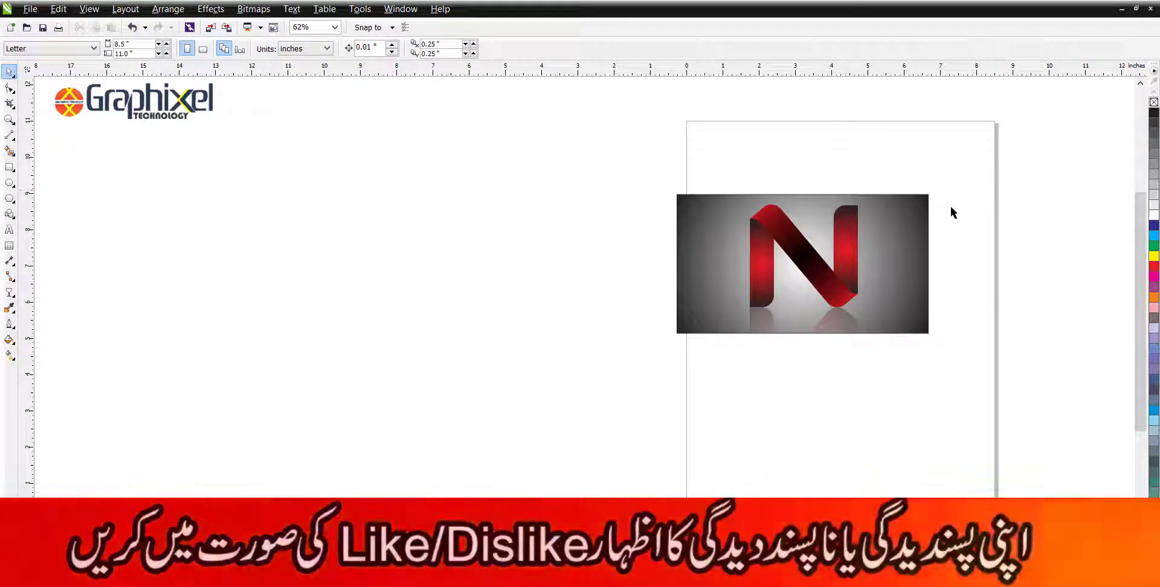
pyautogui.press('F4')
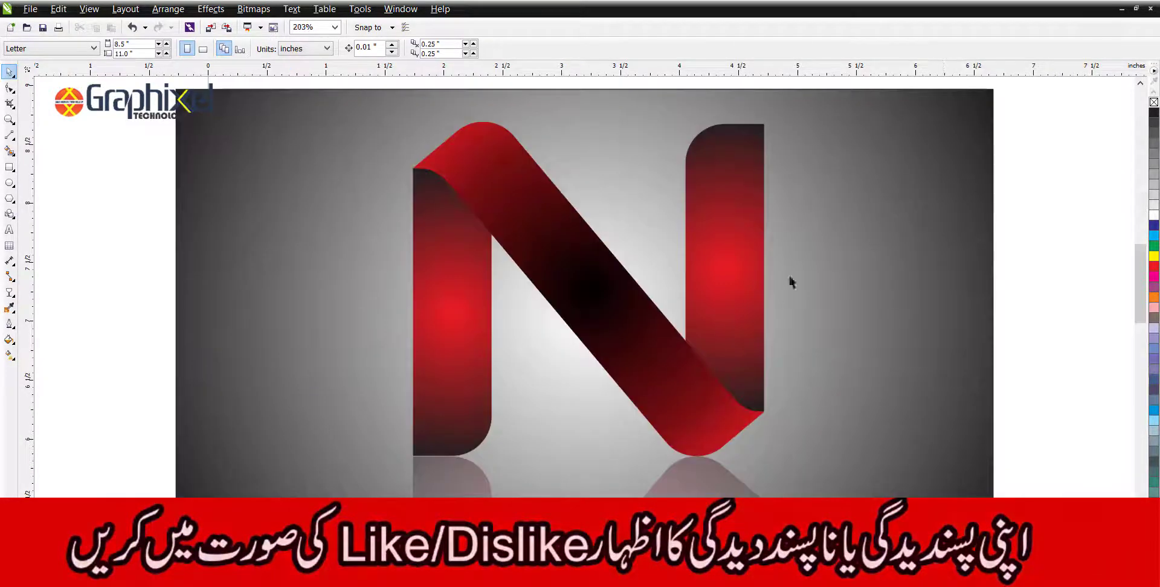
# Move the clipped reflection about 0.73 in to the right and repeat the same move on the N.
pyautogui.click(711, 481)
pyautogui.moveTo(710, 484); pyautogui.dragTo(797, 486)
pyautogui.click(714, 415)
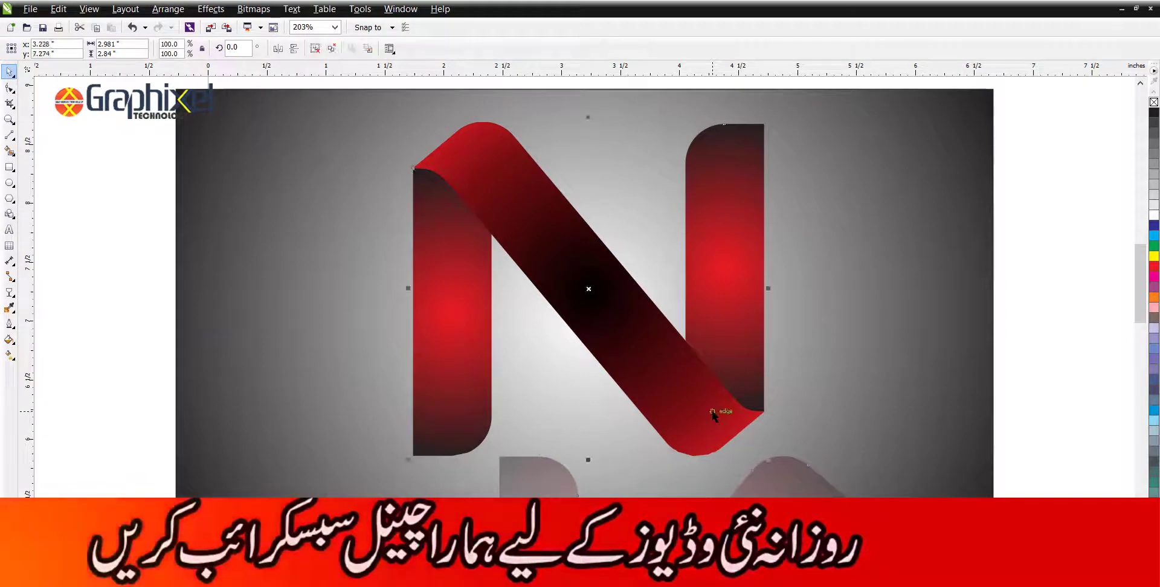
pyautogui.hotkey('ctrl', 'r')
pyautogui.click(1062, 309)
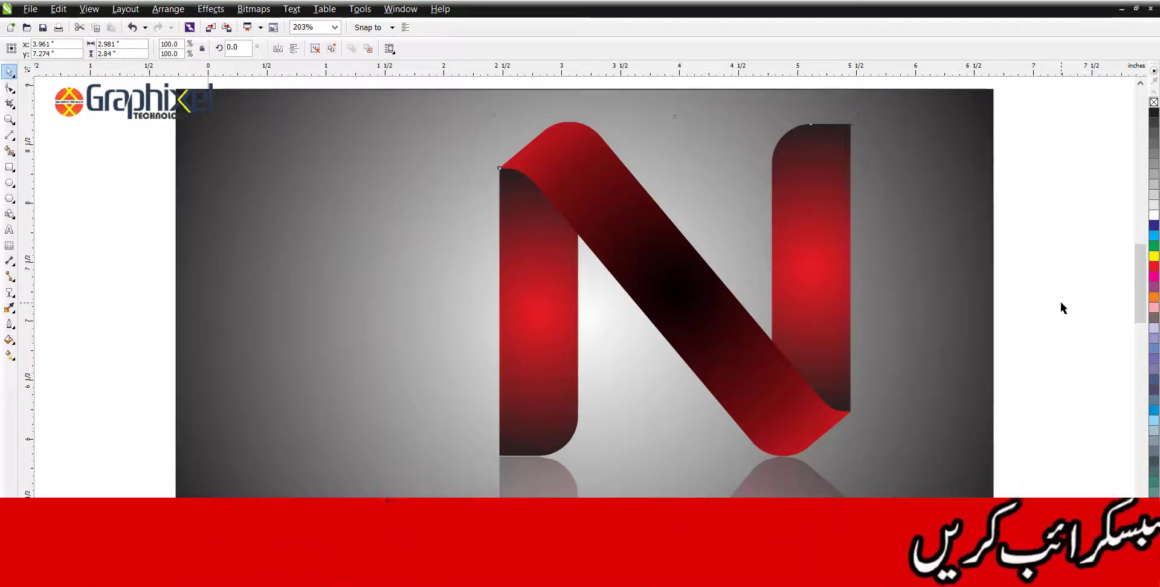
# Extract the reflection from the rectangle's PowerClip and stretch the rectangle leftward to about 7.76 in wide.
pyautogui.moveTo(483, 320); pyautogui.dragTo(786, 323)
pyautogui.click(576, 329)
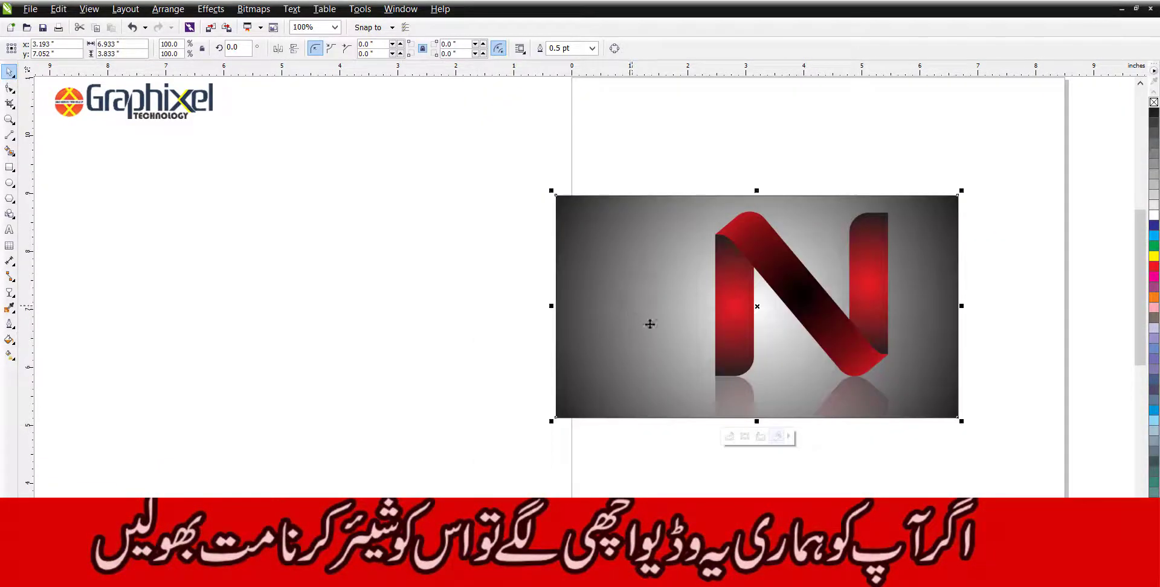
pyautogui.scroll(-2, 640, 326)
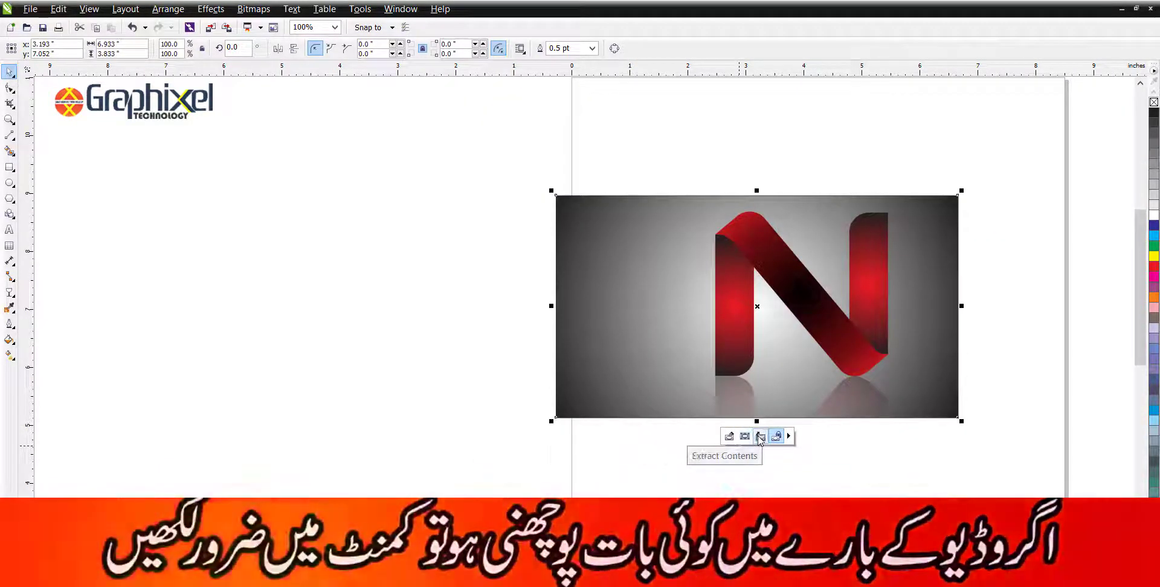
pyautogui.click(760, 438)
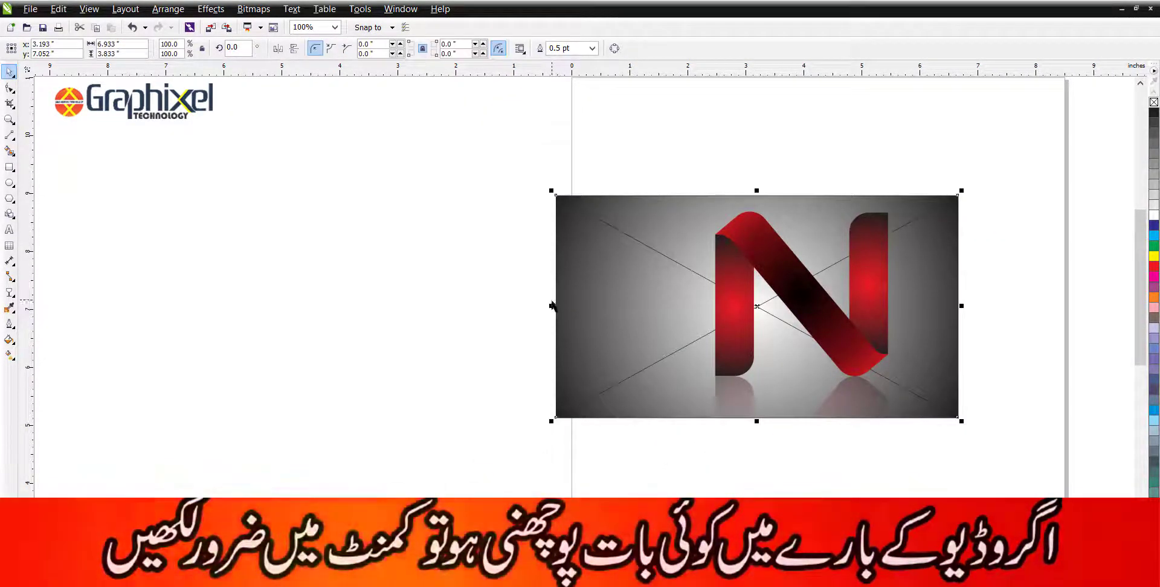
pyautogui.moveTo(551, 306); pyautogui.dragTo(508, 306)
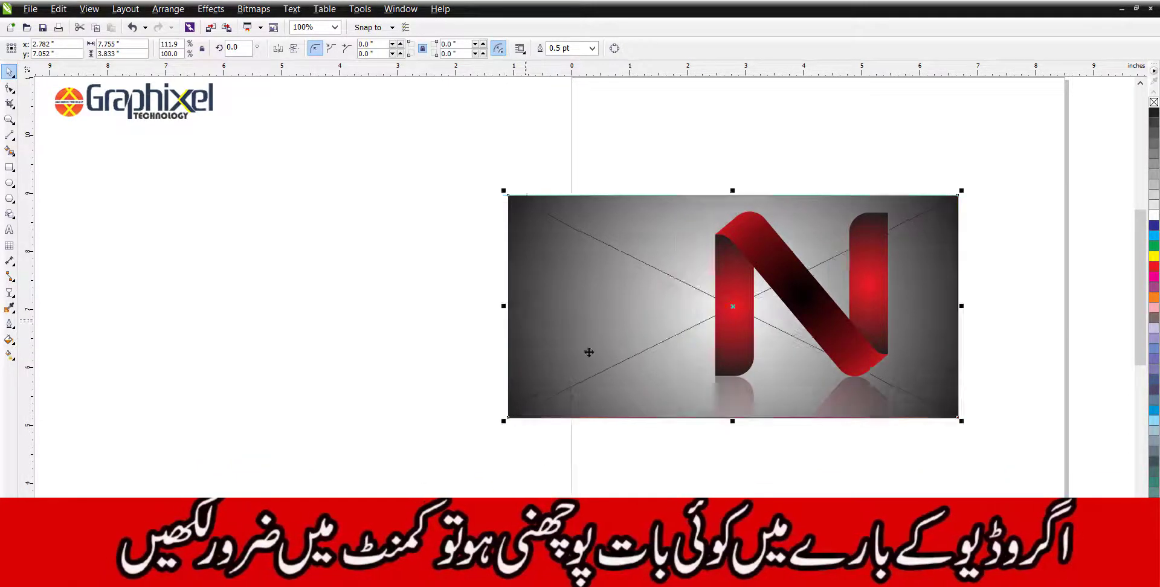
# PowerClip the extracted reflection back inside the widened grey rectangle.
pyautogui.click(840, 409)
pyautogui.click(211, 8)
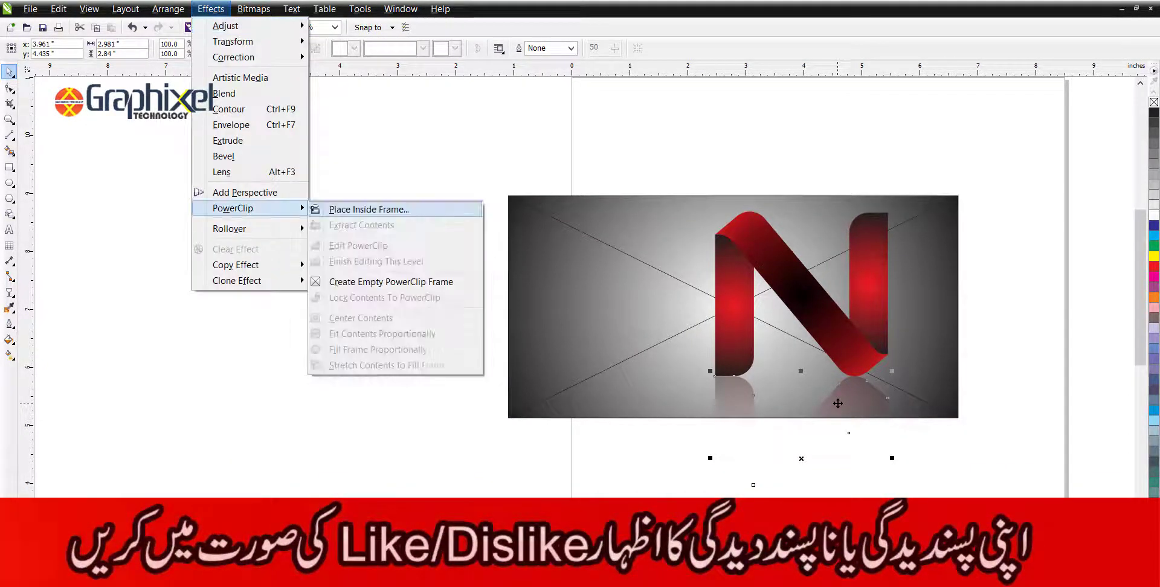
pyautogui.click(555, 210)
pyautogui.click(727, 350)
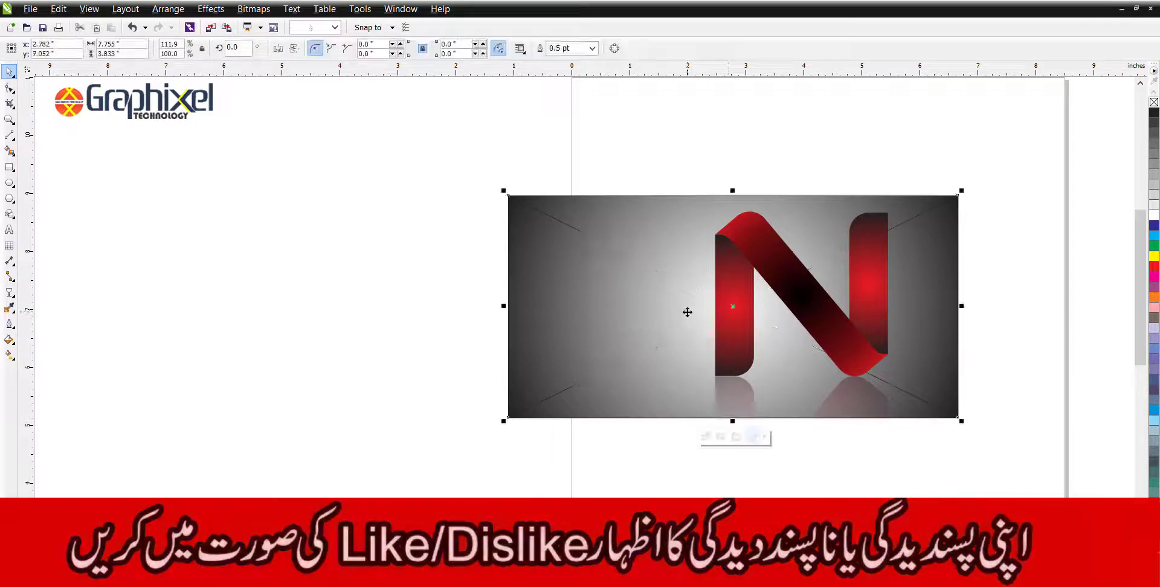
# Add 24 pt Arial text reading LOGO and DESIGN on two lines in the empty area left of the rectangle.
pyautogui.press('F8')
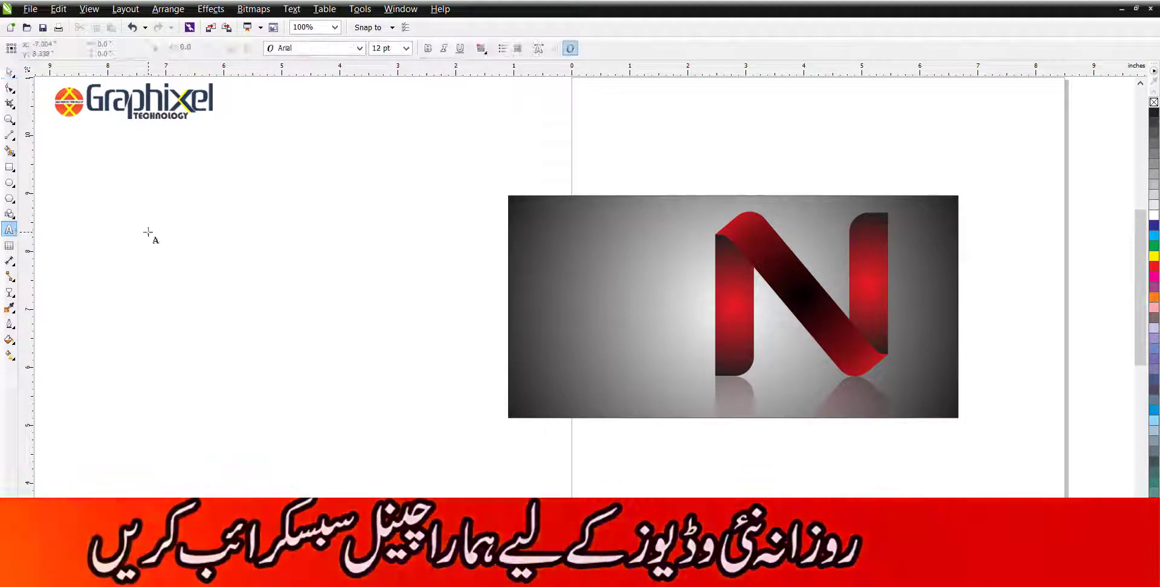
pyautogui.click(149, 235)
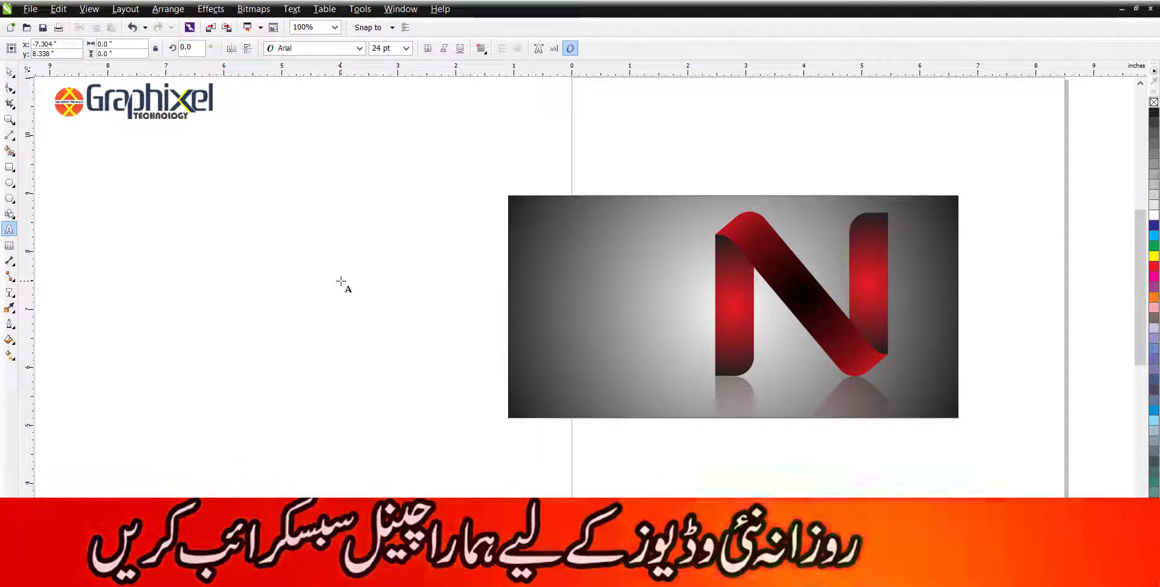
pyautogui.write('LOGO')
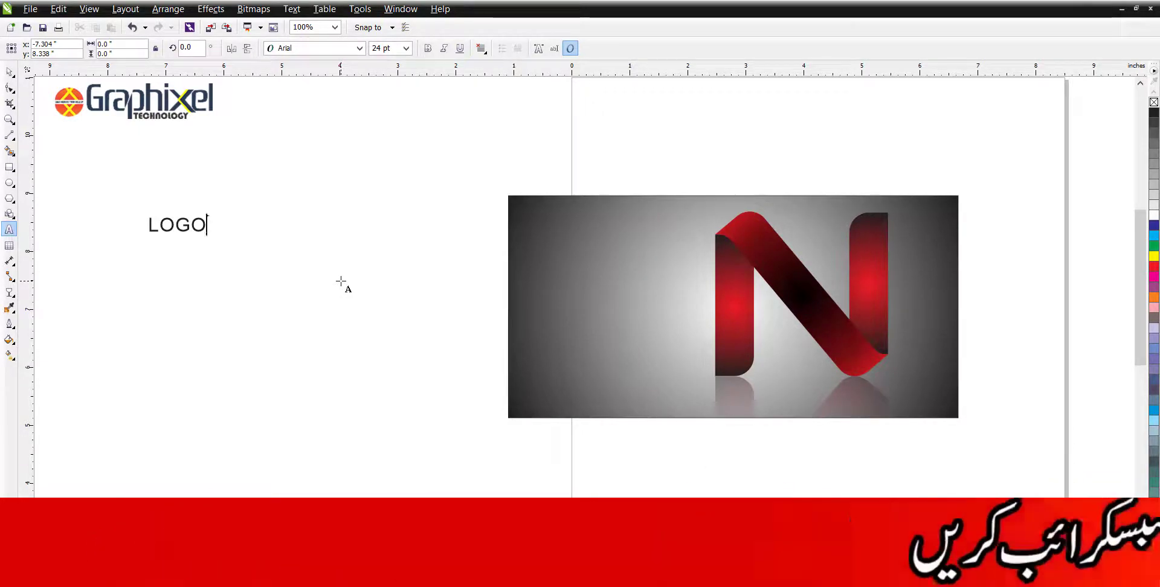
pyautogui.press('Return')
pyautogui.write('DESIGN')
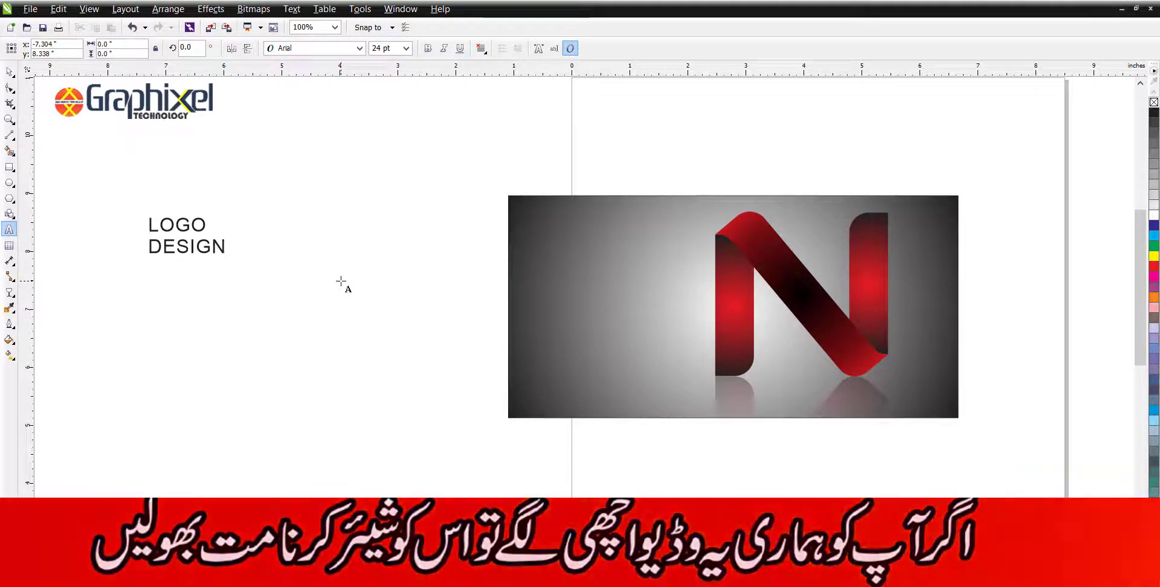
# Add a third line reading GRAPHIXEL TECHNOLOGY to the LOGO DESIGN text.
pyautogui.press('Return')
pyautogui.write('G')
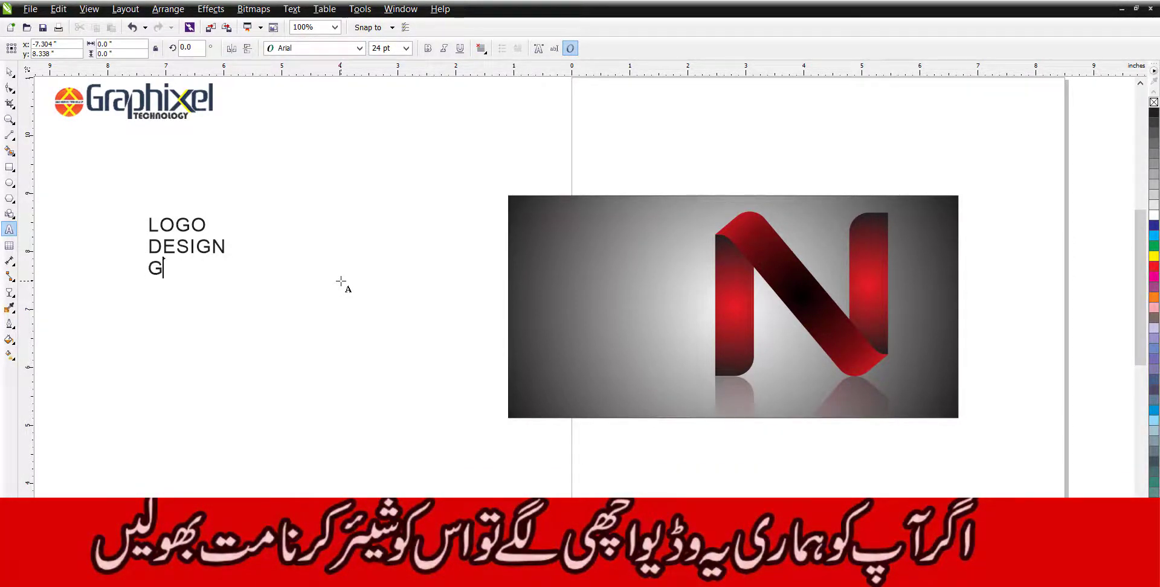
pyautogui.write('RA')
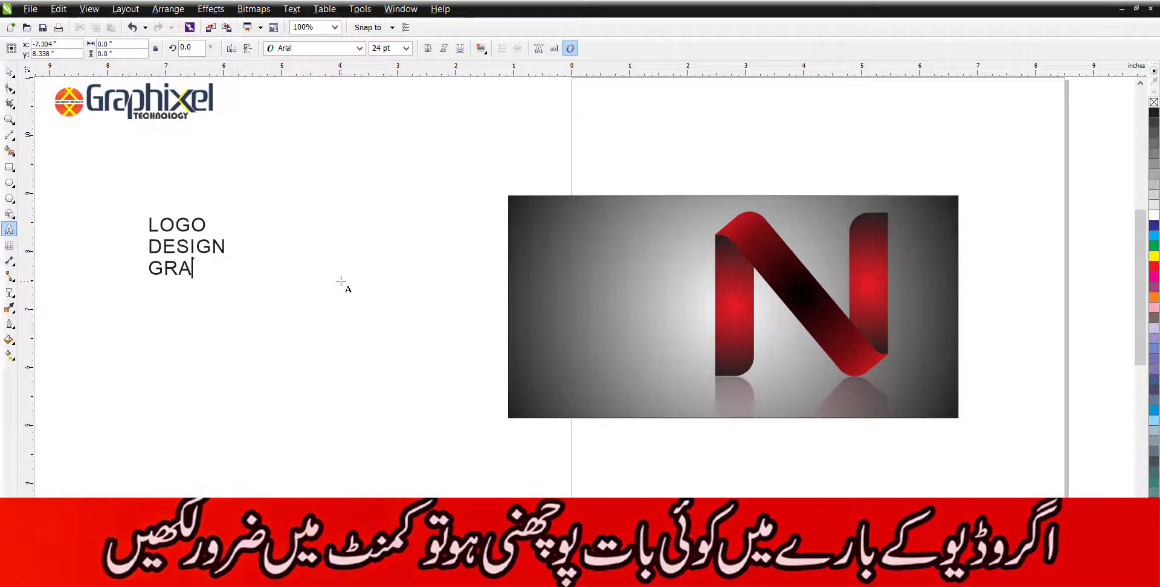
pyautogui.write('PHI')
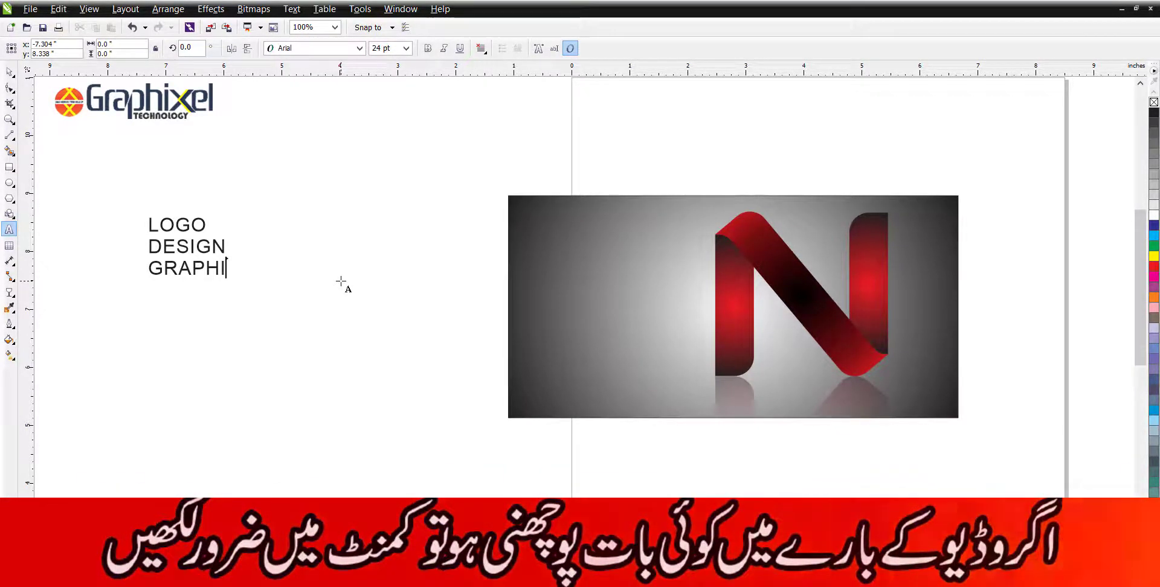
pyautogui.write('XWL')
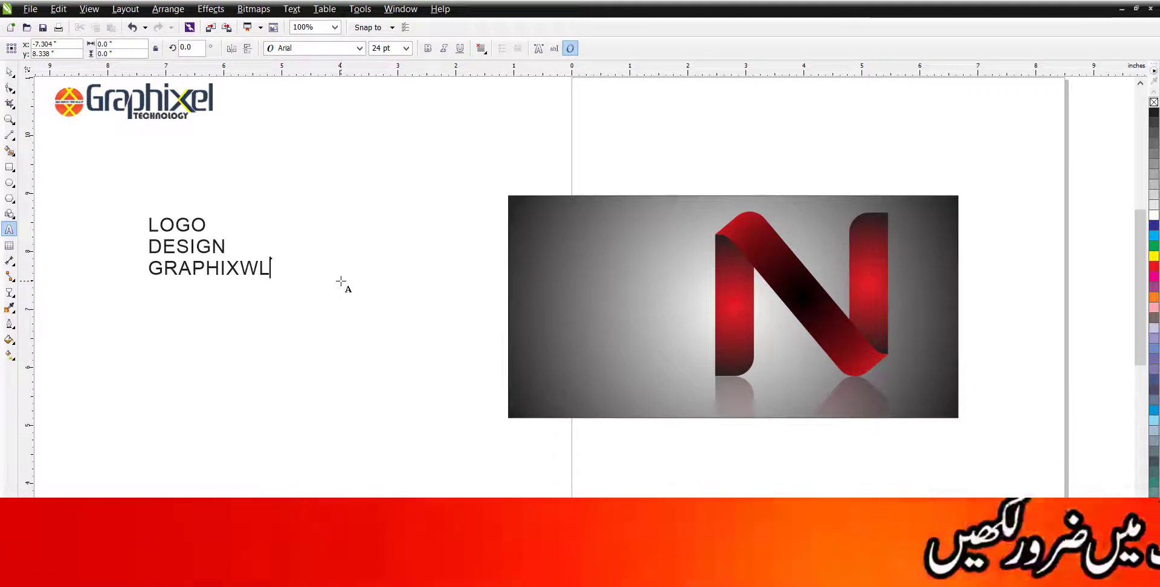
pyautogui.press('BackSpace')
pyautogui.press('BackSpace')
pyautogui.write('EL')
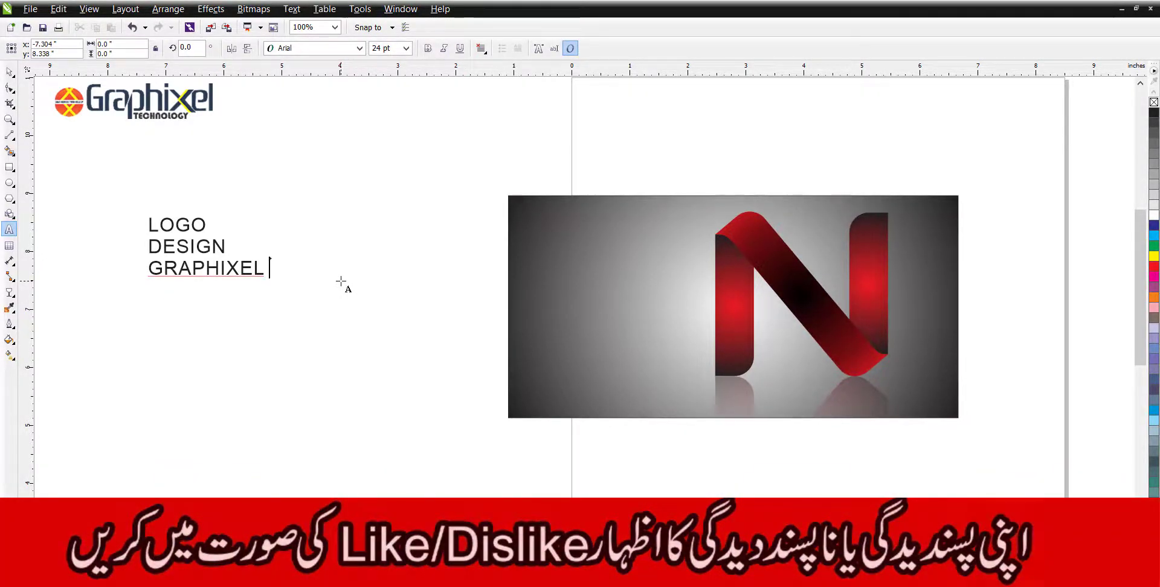
pyautogui.write(' TEC')
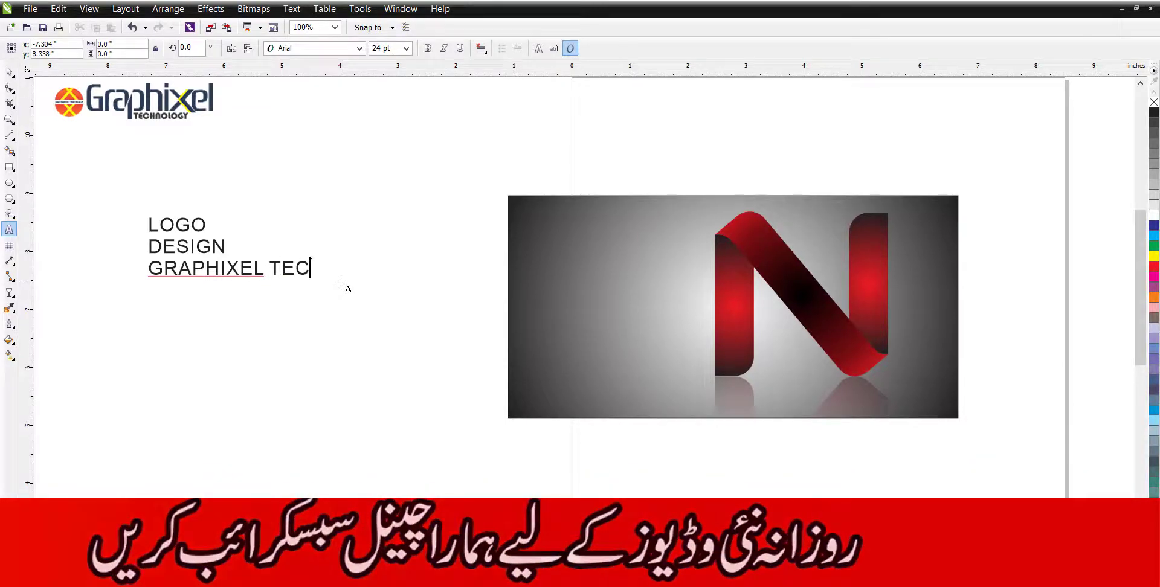
pyautogui.write('HNOLOGY')
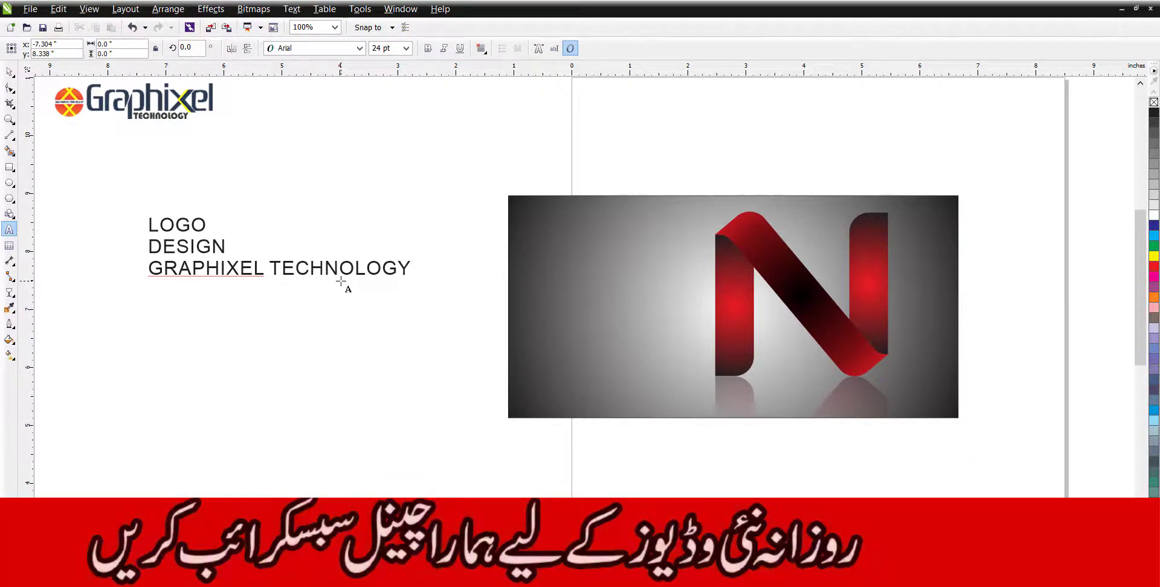
pyautogui.hotkey('ctrl', 'space')
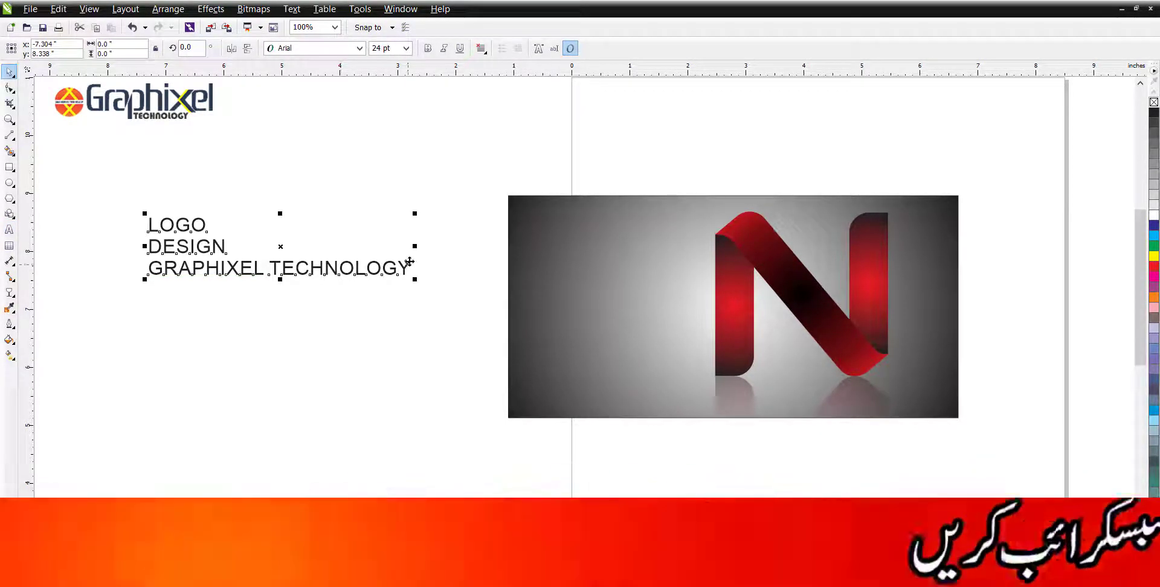
# Replace GRAPHIXEL TECHNOLOGY in the text's third line with a # character.
pyautogui.click(407, 265)
pyautogui.doubleClick(410, 268)
pyautogui.moveTo(410, 267); pyautogui.dragTo(134, 269)
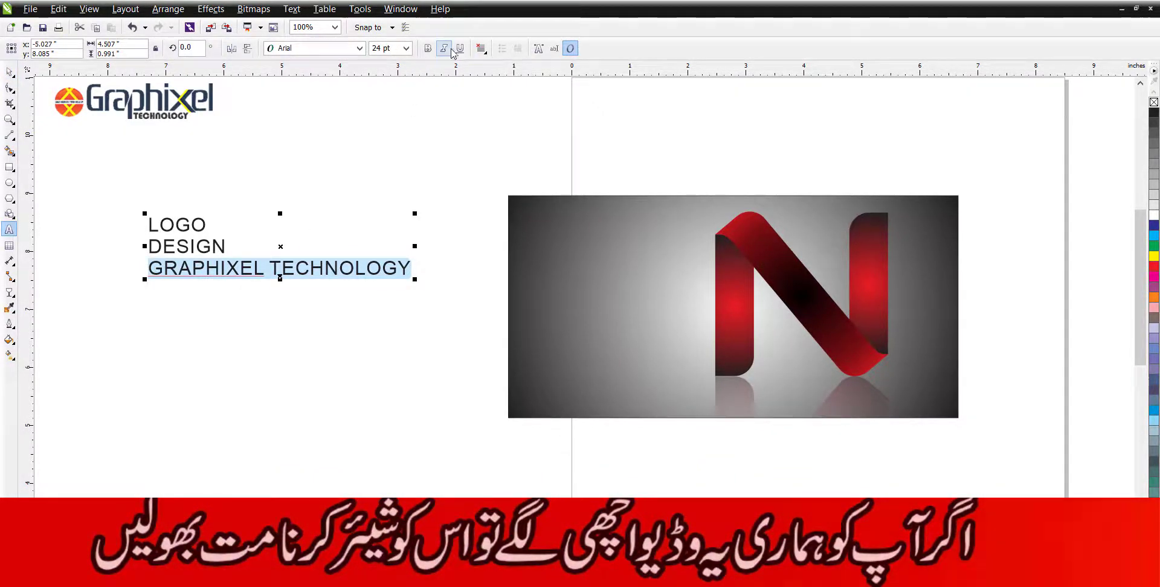
pyautogui.press('Delete')
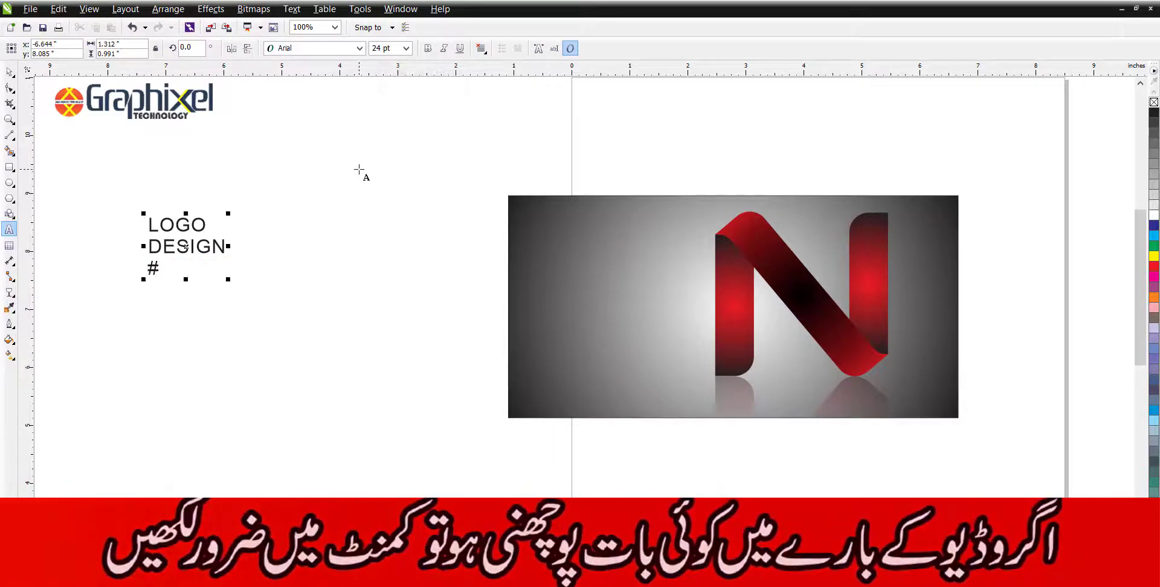
# Restore GRAPHIXEL TECHNOLOGY in the text's third line and convert it to Title Case.
pyautogui.hotkey('ctrl', 'z')
pyautogui.hotkey('shift', 'F3')
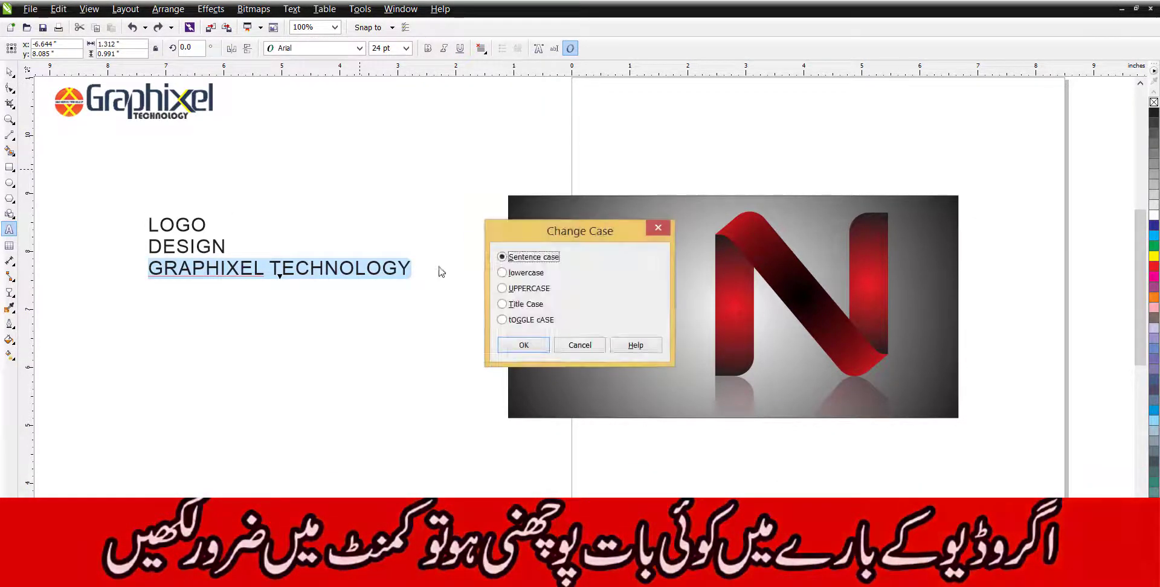
pyautogui.click(502, 304)
pyautogui.click(524, 345)
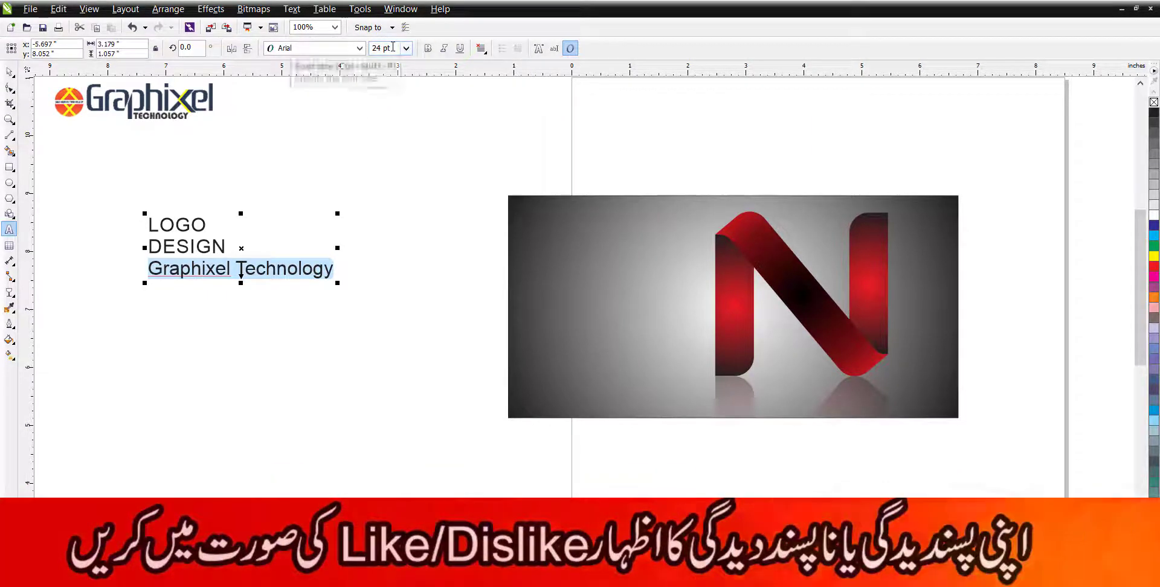
# Set the font size of the Graphixel Technology line to 11 pt.
pyautogui.moveTo(394, 49); pyautogui.dragTo(361, 52)
pyautogui.write('11')
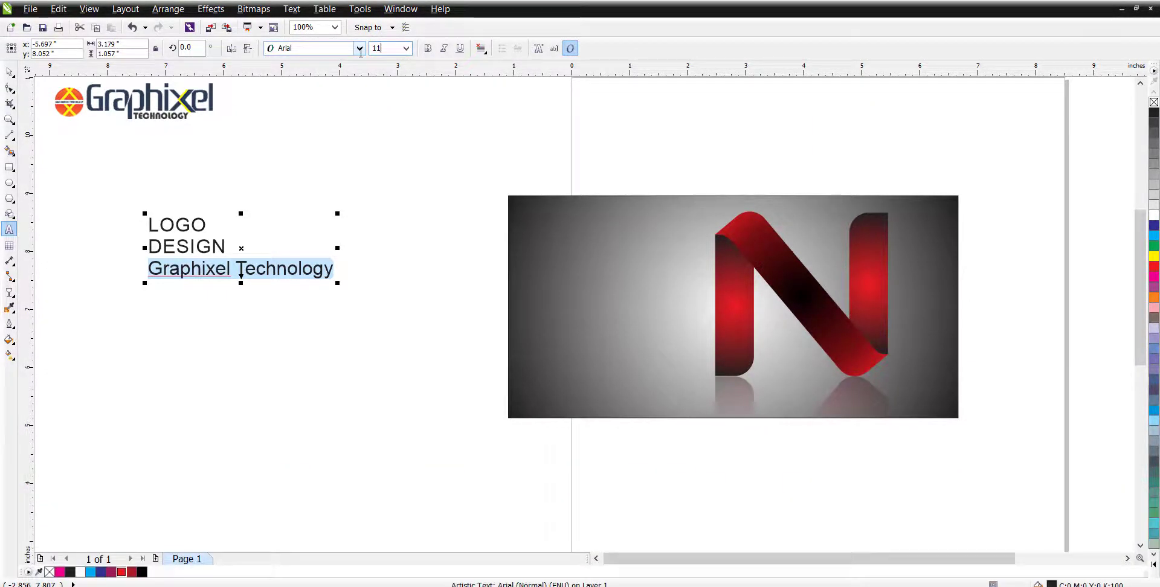
pyautogui.press('Return')
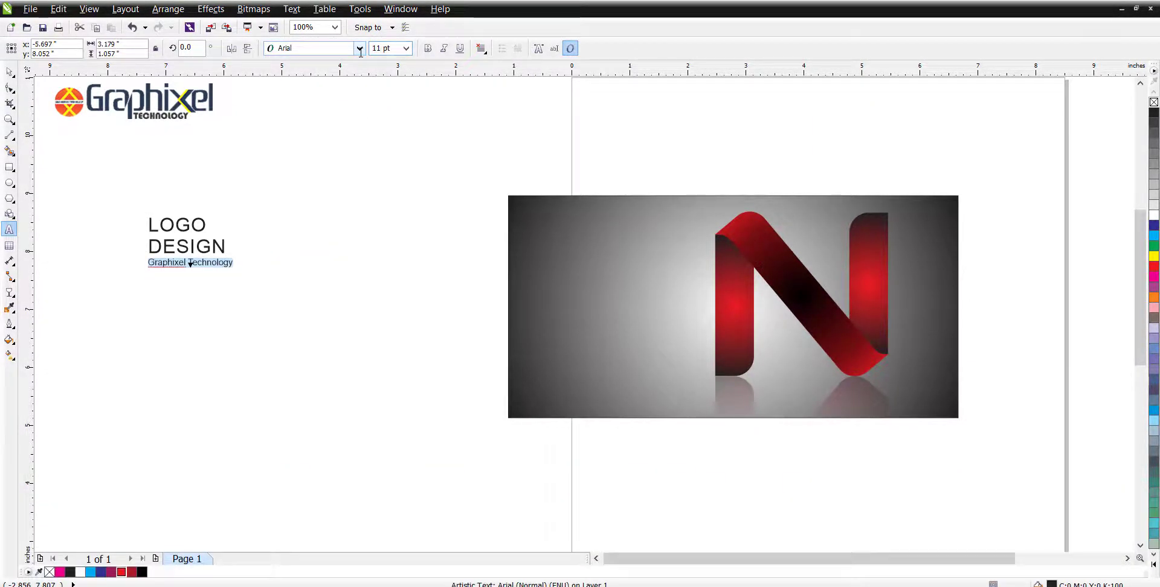
# Make the LOGO and DESIGN lines bold.
pyautogui.scroll(2, 177, 244)
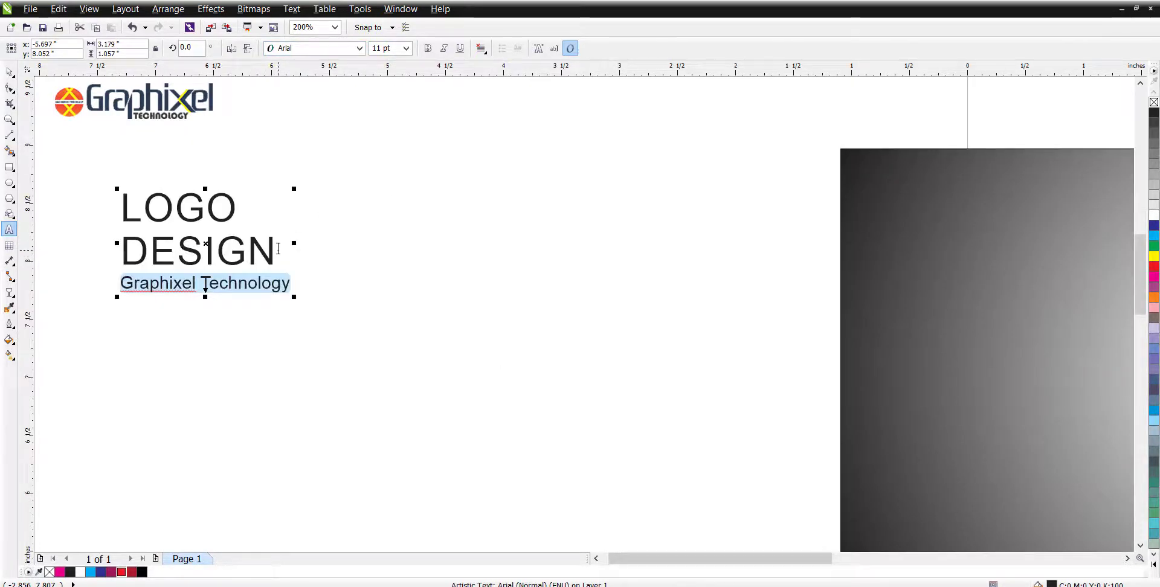
pyautogui.moveTo(275, 254); pyautogui.dragTo(122, 209)
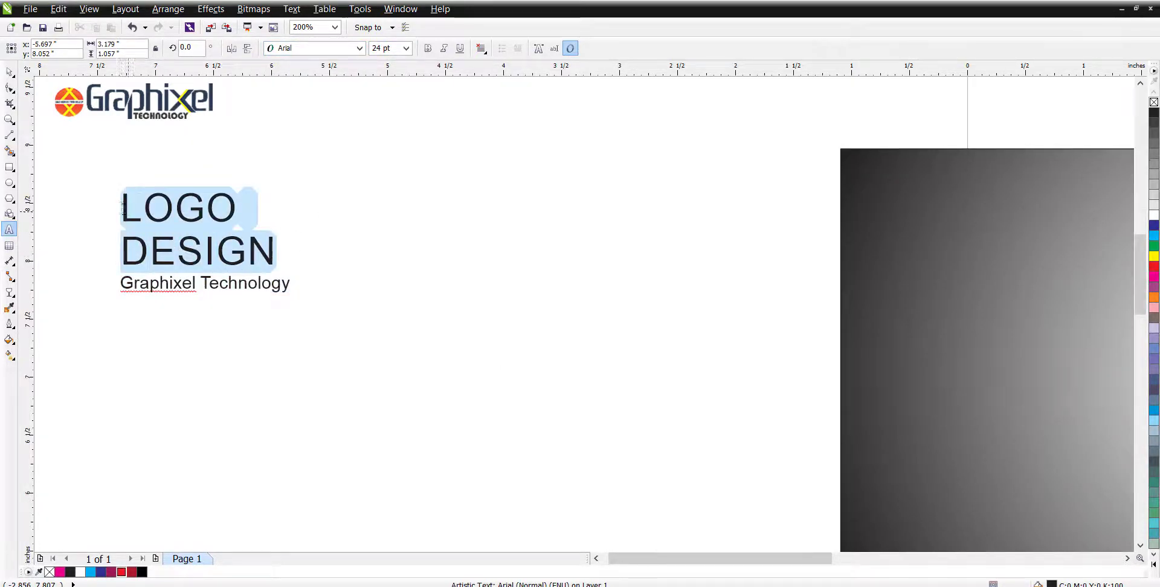
pyautogui.click(427, 48)
# Set the Graphixel Technology line to 10 pt so its width matches the word DESIGN.
pyautogui.click(291, 283)
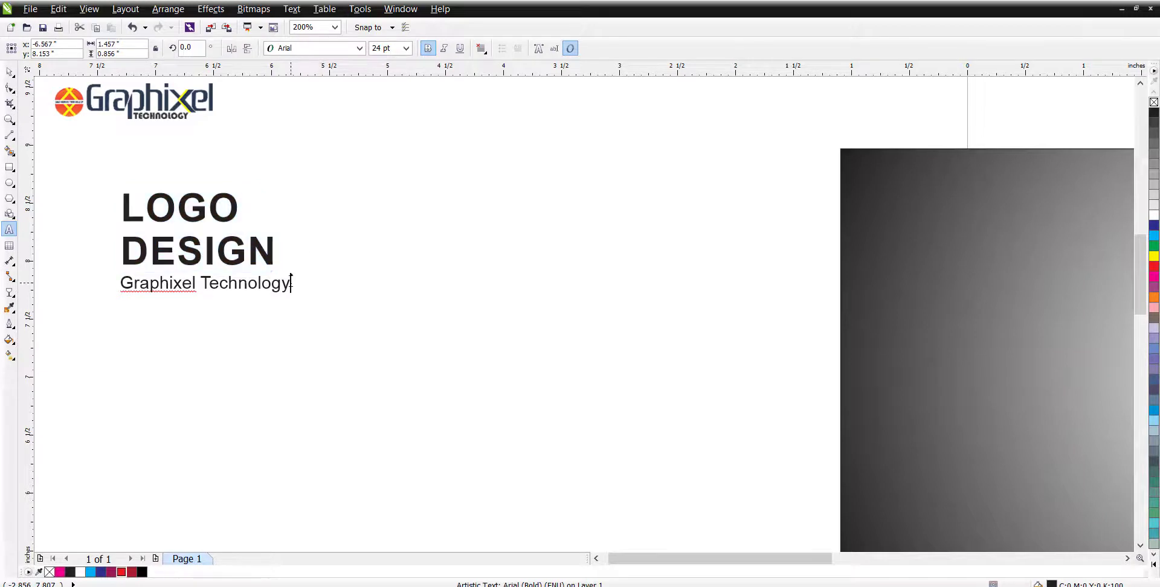
pyautogui.moveTo(291, 283); pyautogui.dragTo(139, 277)
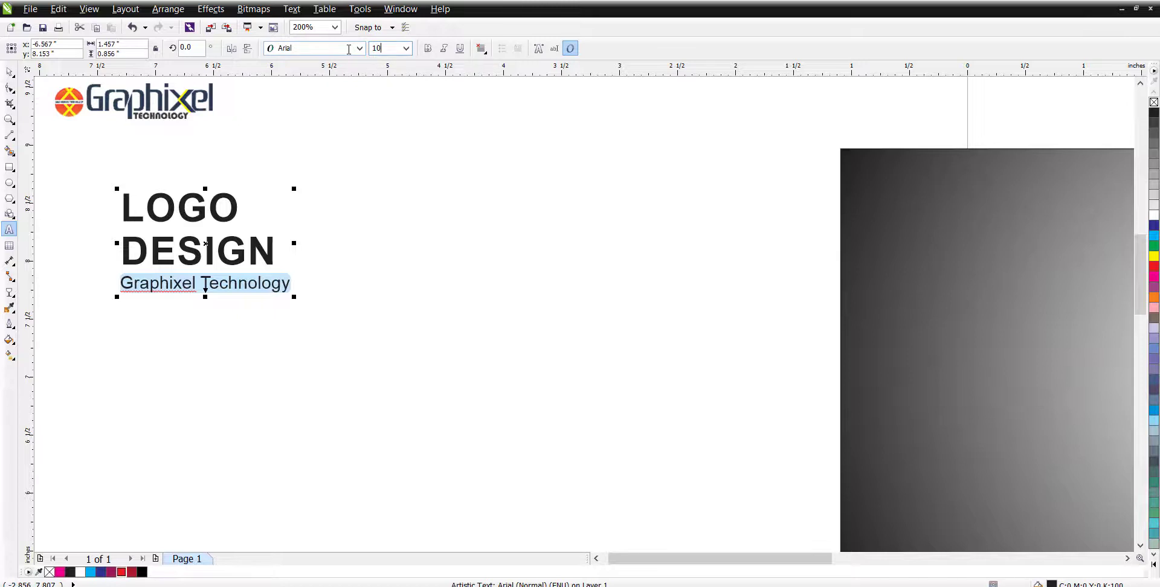
pyautogui.press('Return')
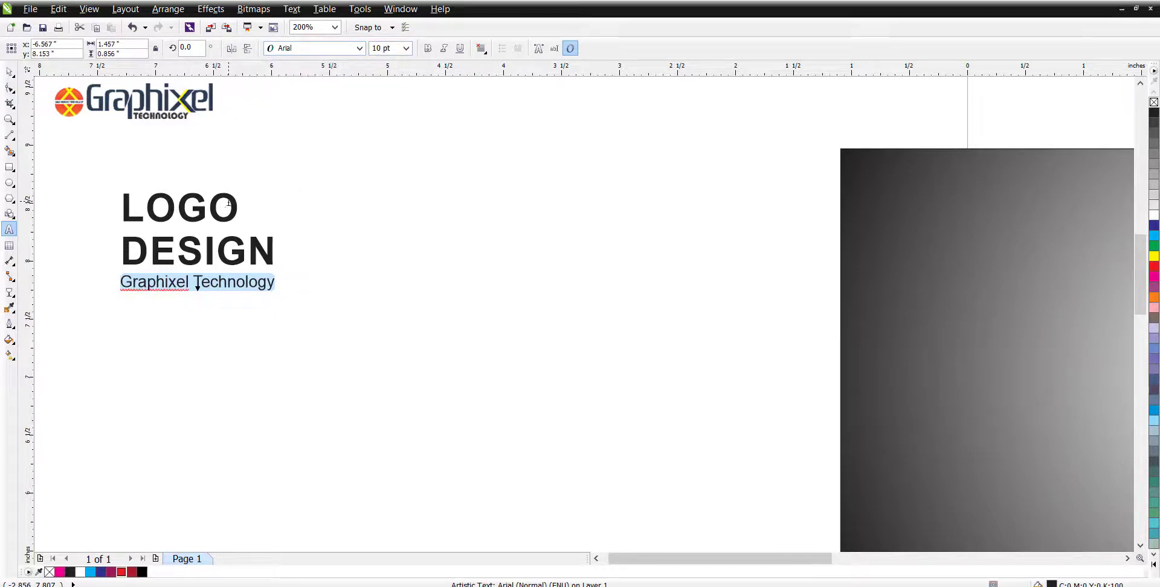
# Colour the word LOGO bright red and the word DESIGN dark red, and deselect the text.
pyautogui.moveTo(239, 208); pyautogui.dragTo(115, 202)
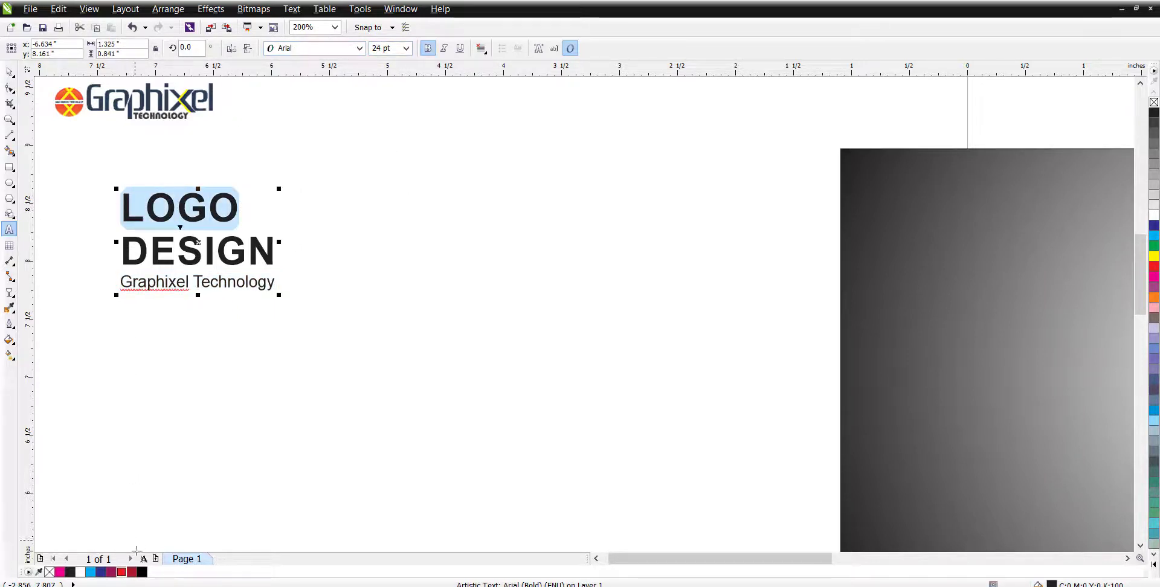
pyautogui.click(121, 572)
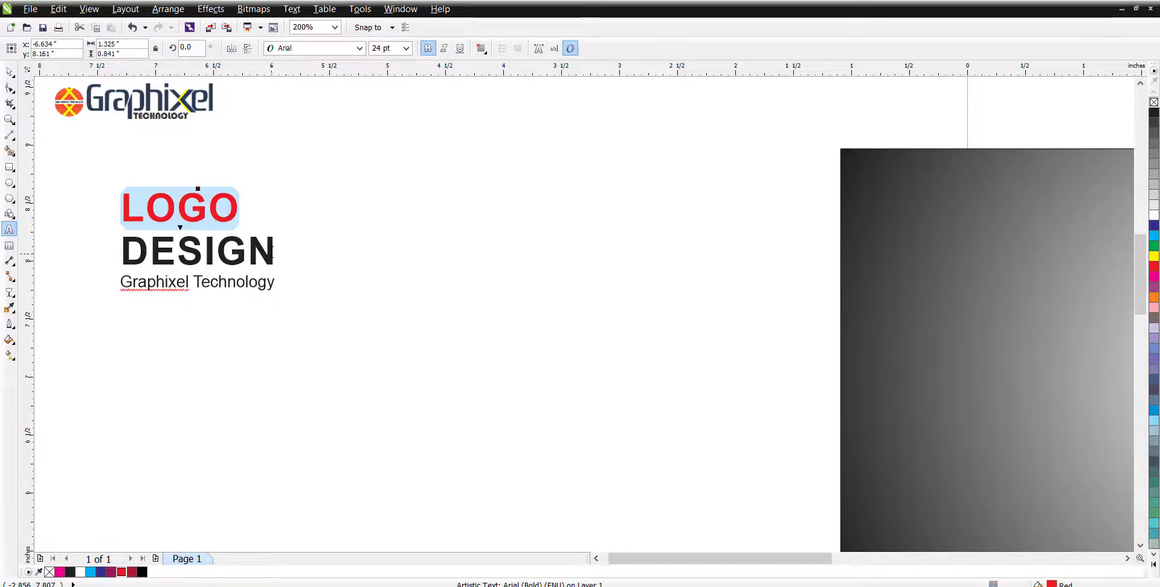
pyautogui.moveTo(273, 253); pyautogui.dragTo(48, 275)
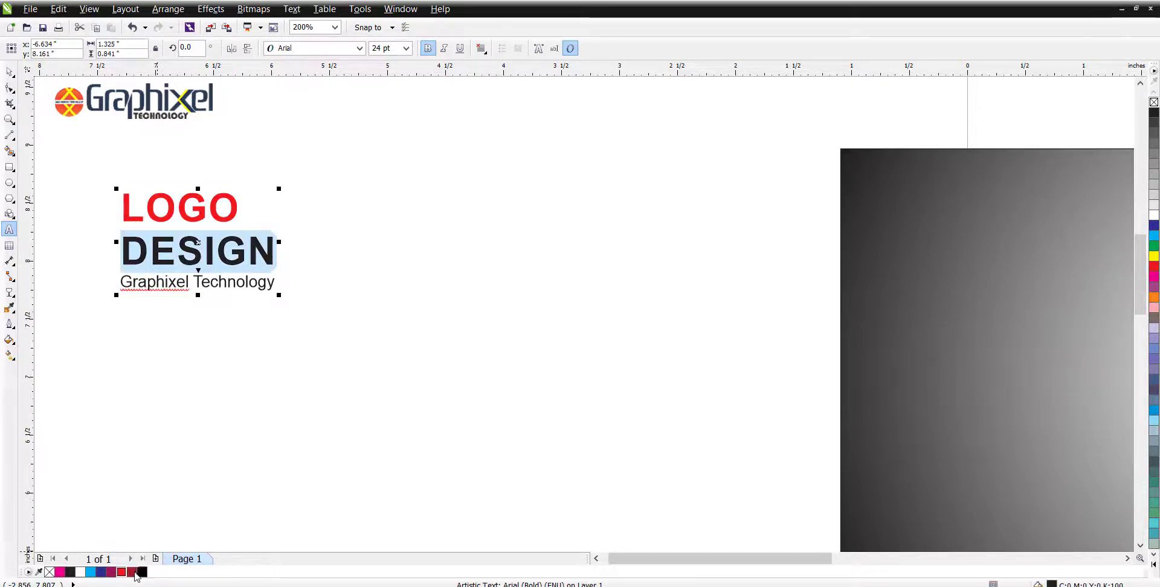
pyautogui.click(132, 572)
pyautogui.hotkey('ctrl', 'space')
pyautogui.click(189, 313)
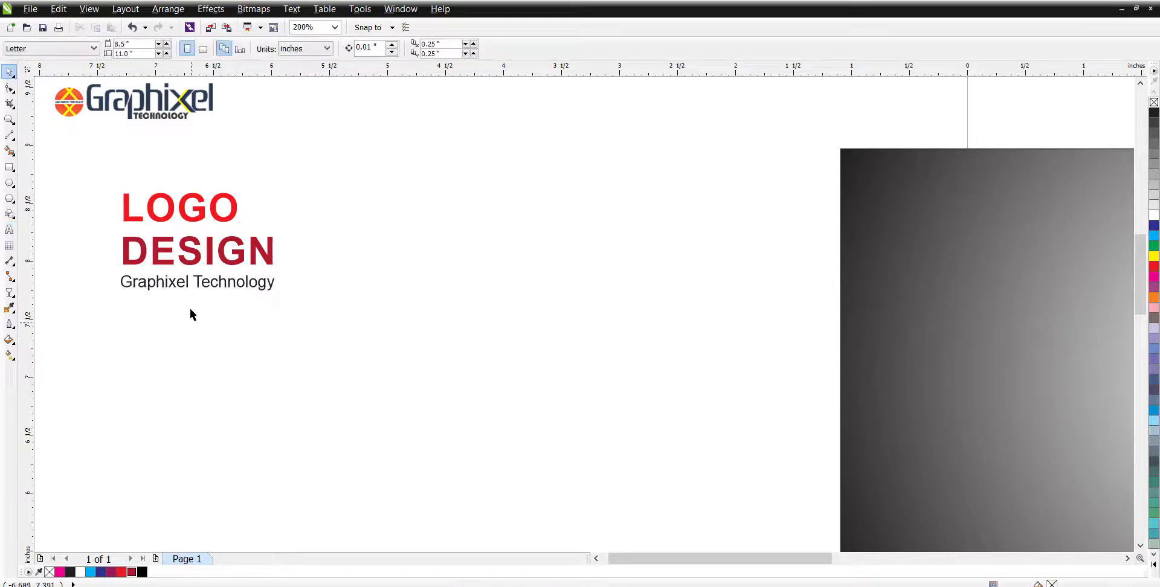
# Move the text block onto the grey rectangle beside the ribbon N and enlarge it to about 2.88 inches wide.
pyautogui.scroll(-1, 130, 261)
pyautogui.moveTo(185, 264); pyautogui.dragTo(666, 409)
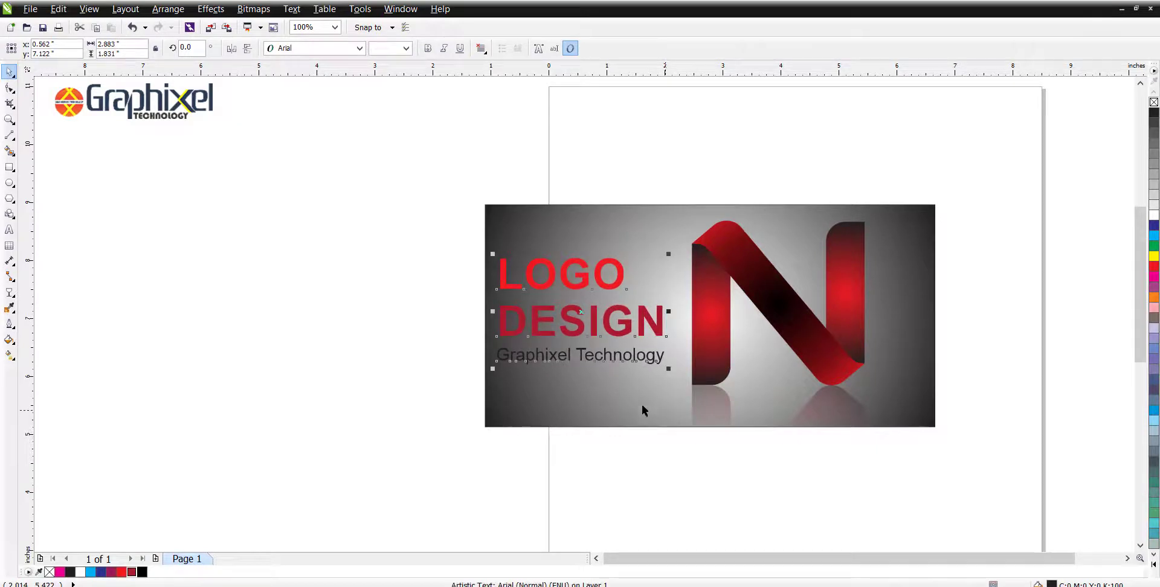
# Recolour the word DESIGN white and the word LOGO yellow.
pyautogui.doubleClick(663, 330)
pyautogui.moveTo(663, 330); pyautogui.dragTo(493, 339)
pyautogui.click(81, 572)
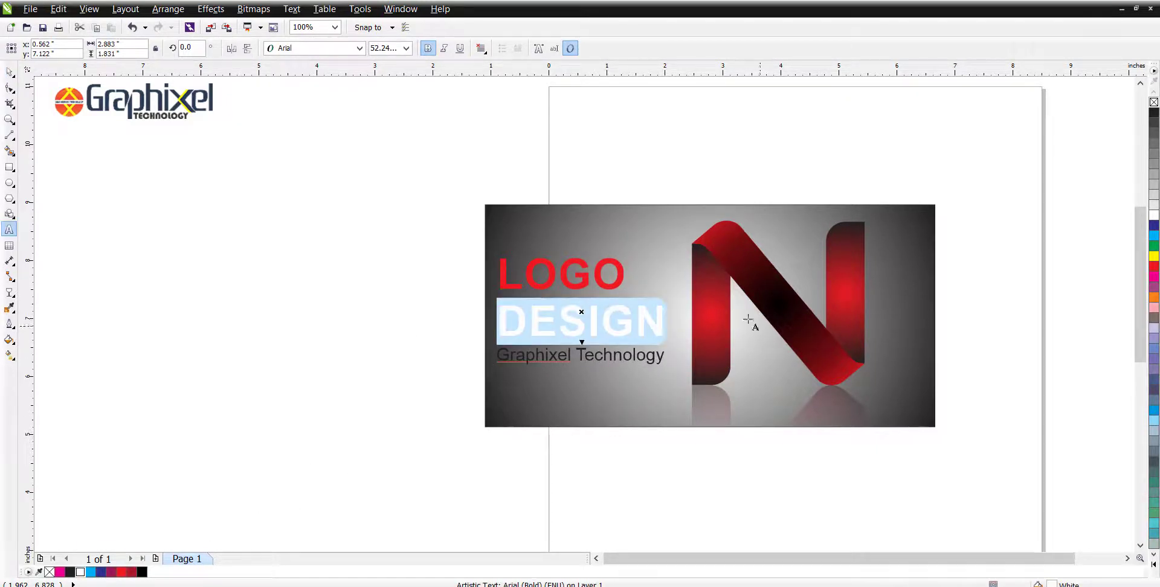
pyautogui.moveTo(623, 277); pyautogui.dragTo(505, 277)
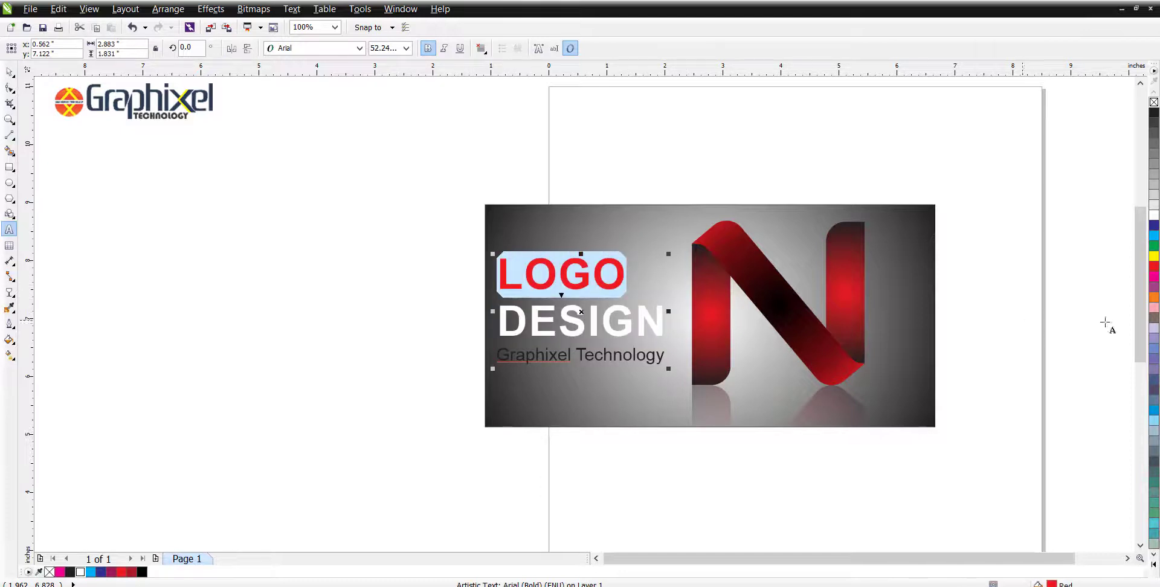
pyautogui.click(1154, 256)
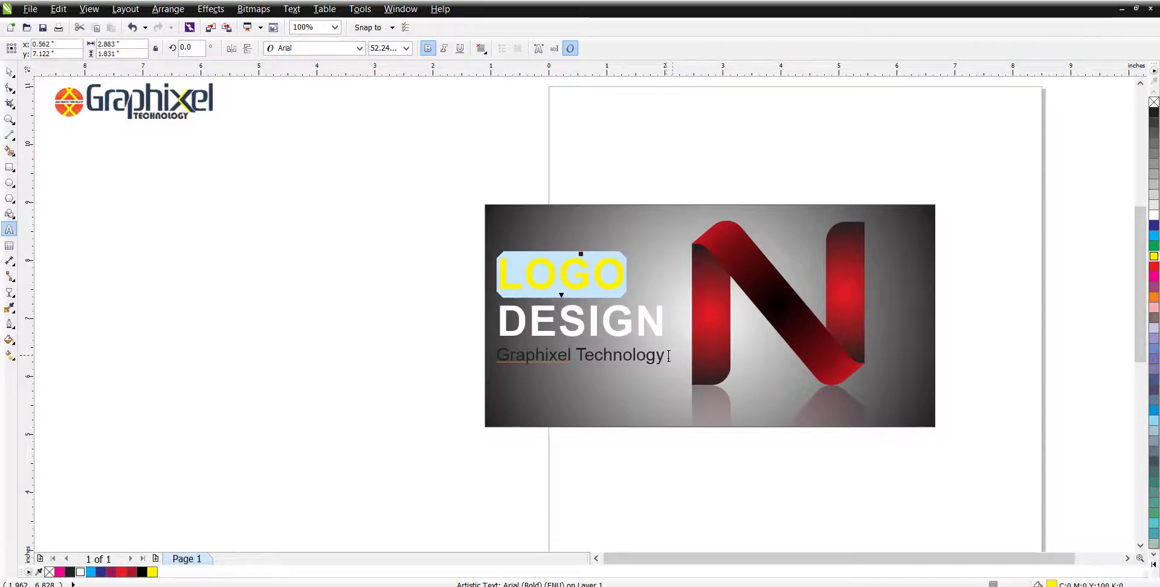
# Colour the Graphixel Technology line red and deselect the text block.
pyautogui.moveTo(669, 356); pyautogui.dragTo(495, 357)
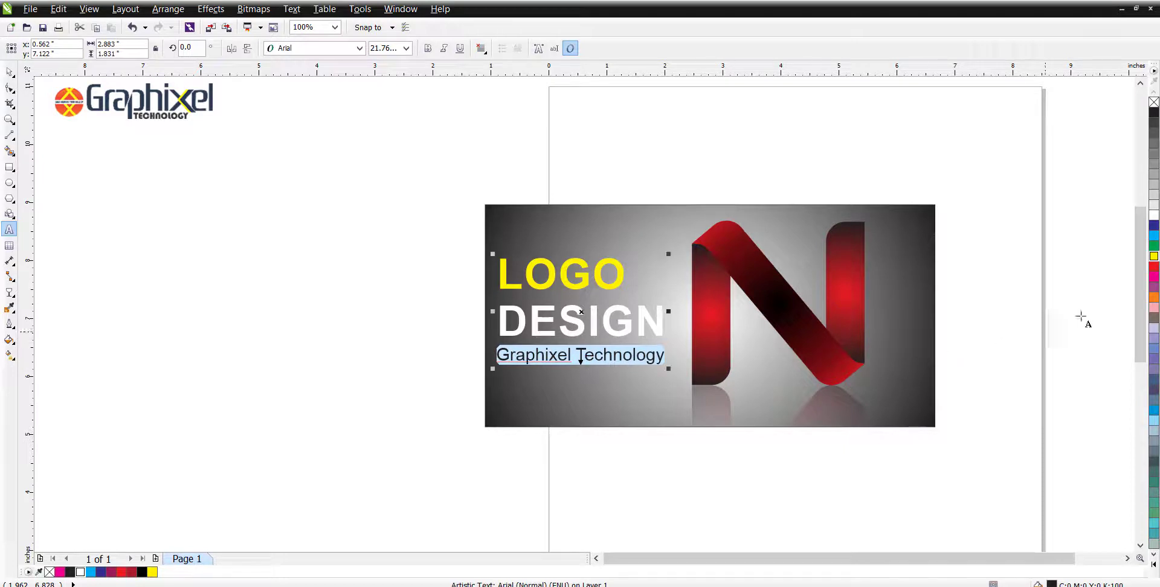
pyautogui.click(121, 572)
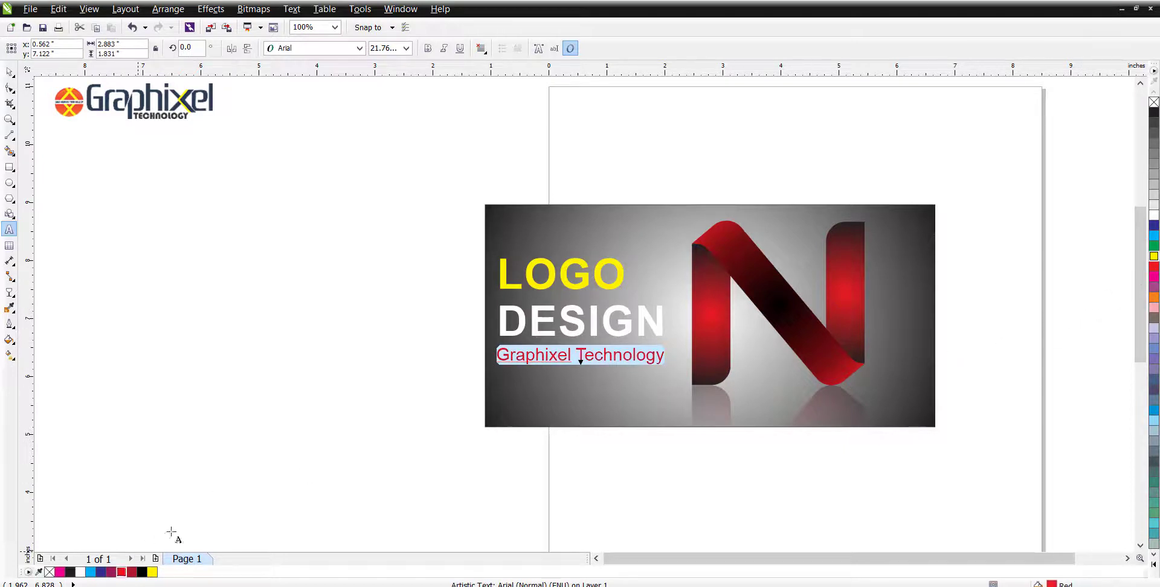
pyautogui.press('Delete')
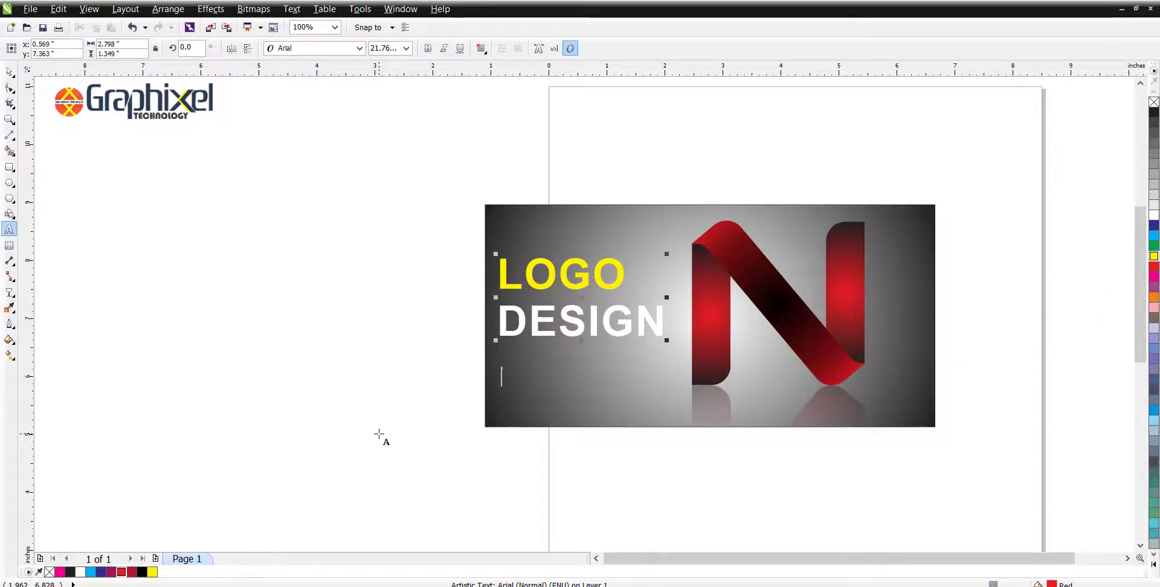
pyautogui.hotkey('ctrl', 'z')
pyautogui.hotkey('ctrl', 'space')
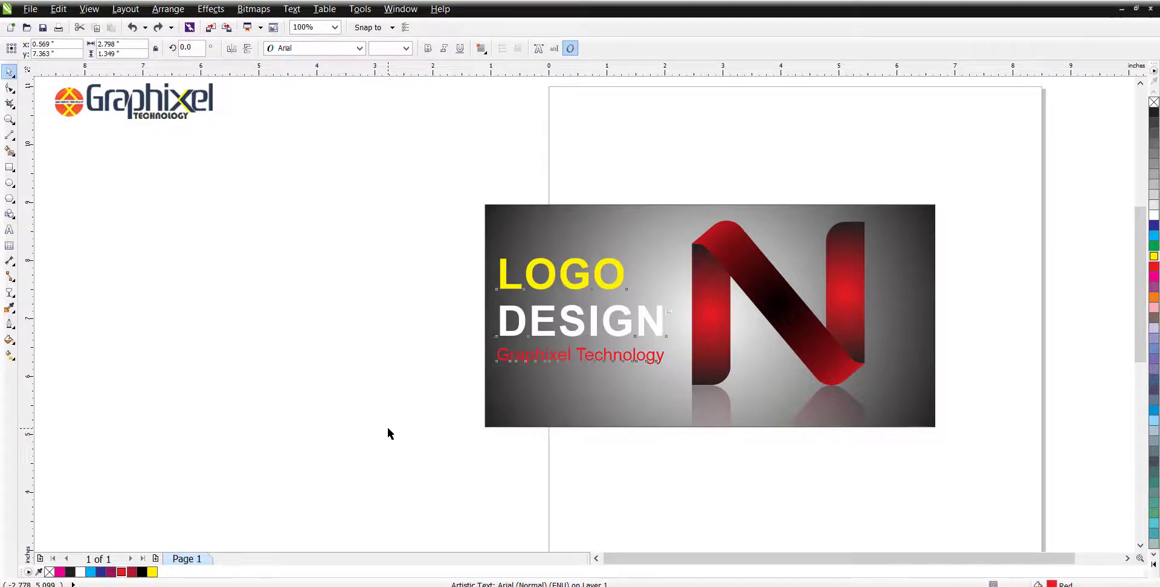
pyautogui.press('Escape')
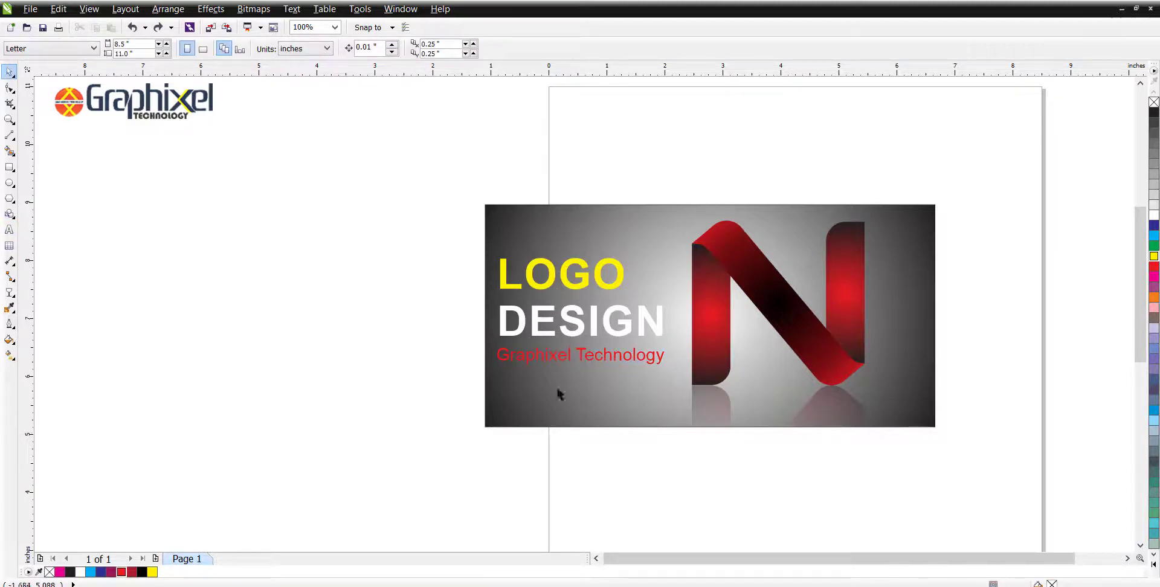
# Align the text block's vertical centre with that of the ribbon letter N, and clear the selection.
pyautogui.click(608, 317)
pyautogui.keyDown('shift'); pyautogui.click(706, 312); pyautogui.keyUp('shift')
pyautogui.press('c')
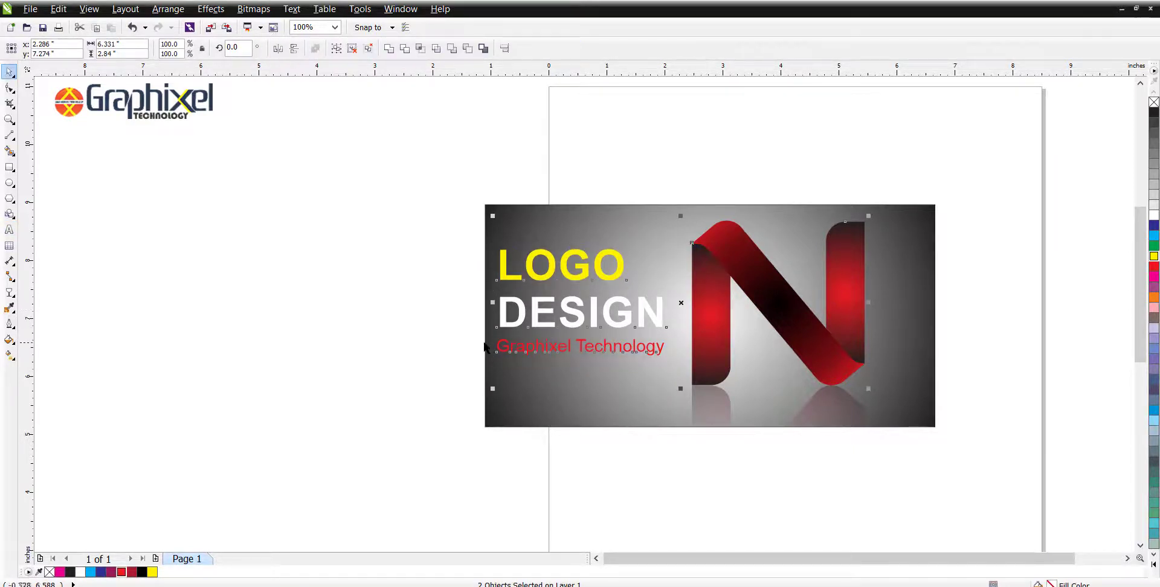
pyautogui.click(408, 255)
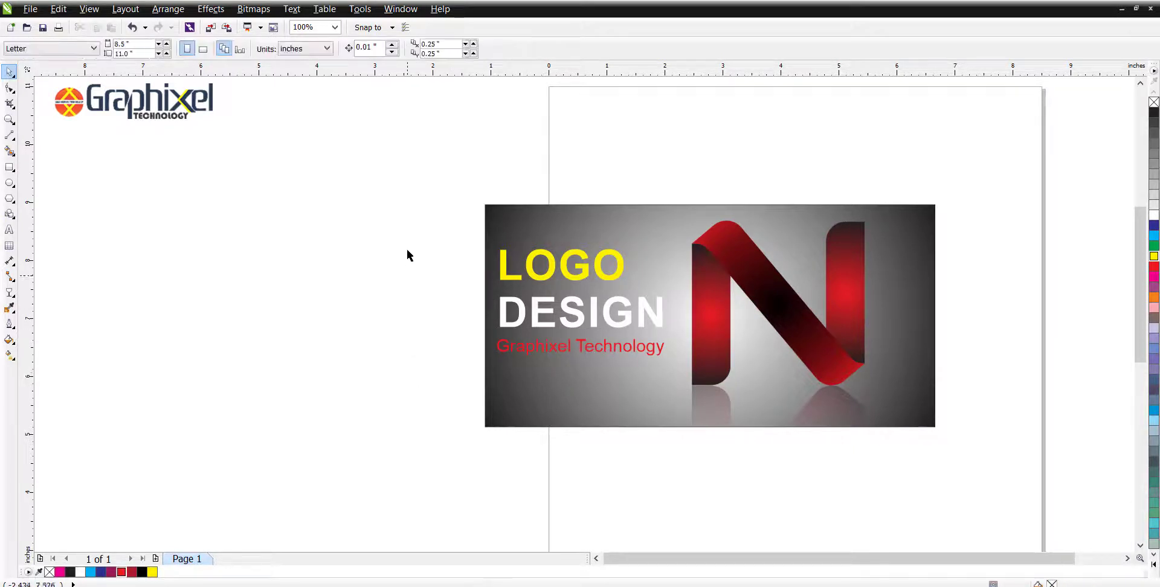
# Select the text block, the ribbon N and the grey rectangle together.
pyautogui.moveTo(433, 187); pyautogui.dragTo(1006, 484)
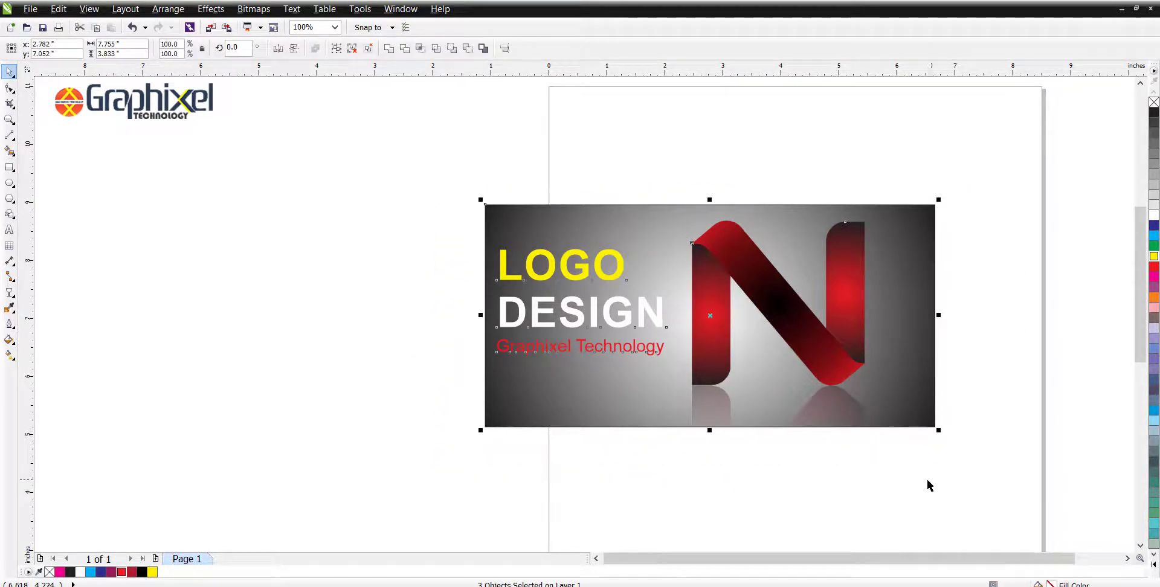